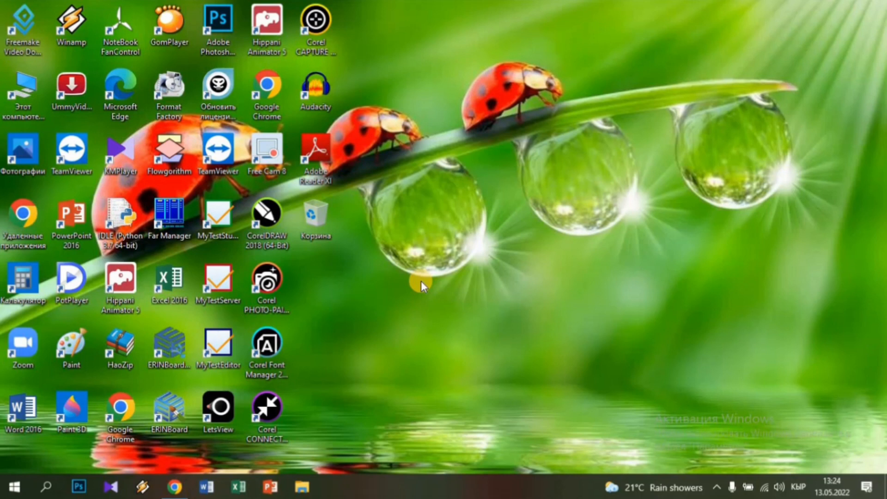
Bring Chrome forward and launch Календарь from the Google apps grid
click(174, 487)
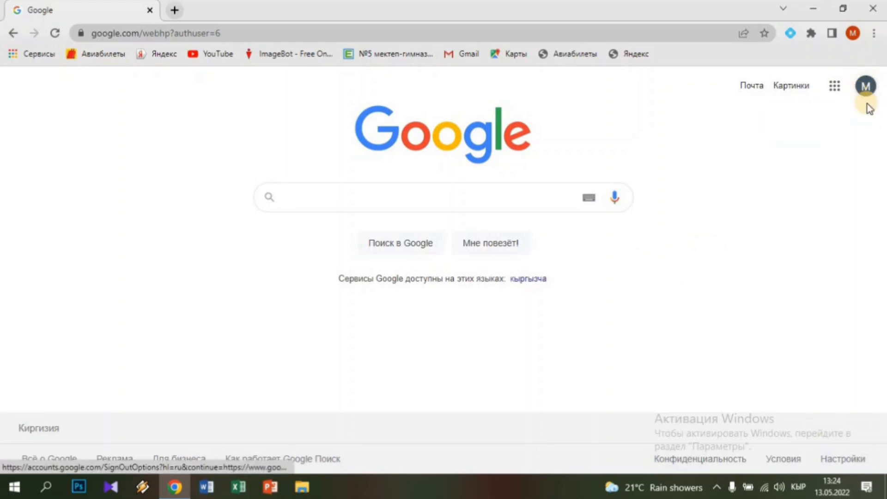
click(836, 88)
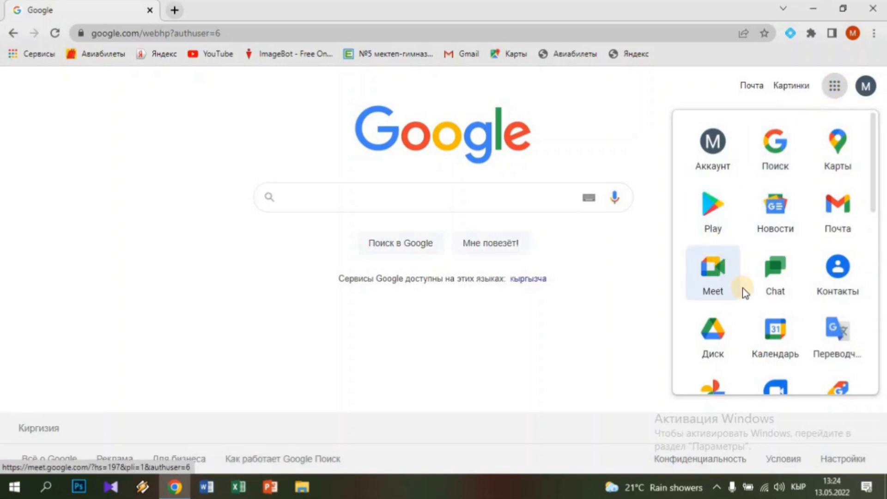
click(778, 336)
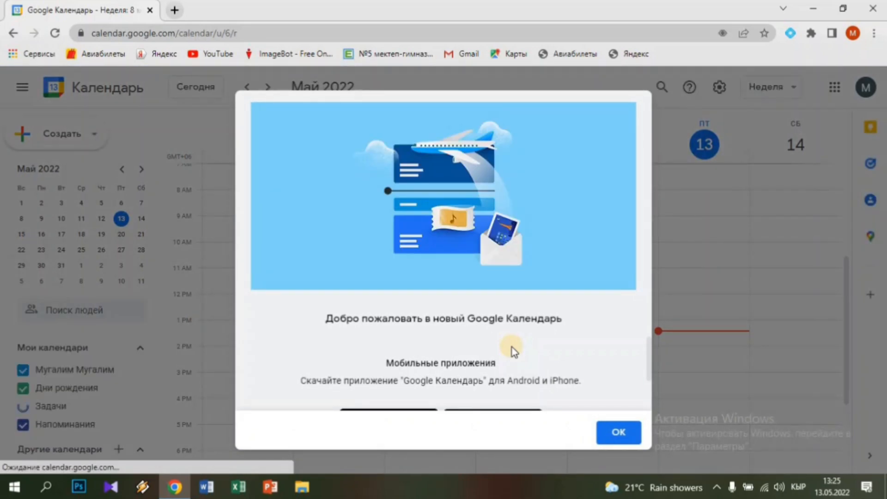
Close the new-Calendar welcome dialog and show the Неделя view options
click(617, 432)
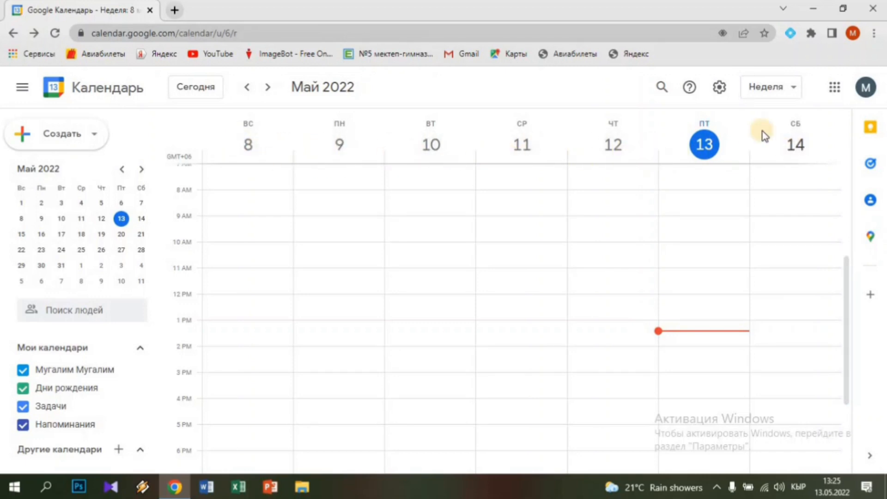
click(793, 95)
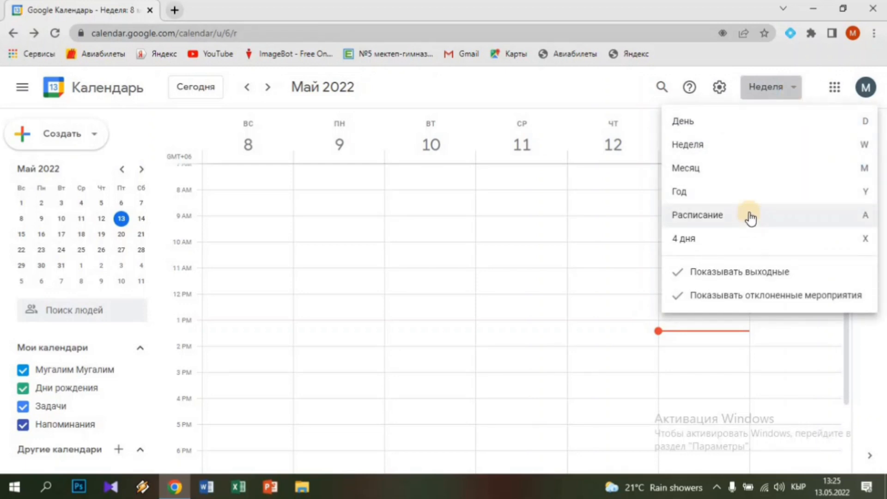
click(721, 127)
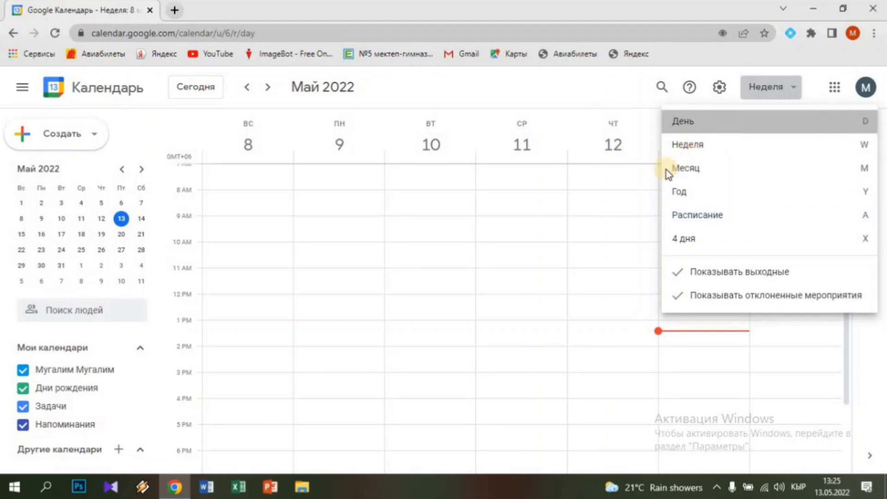
click(790, 89)
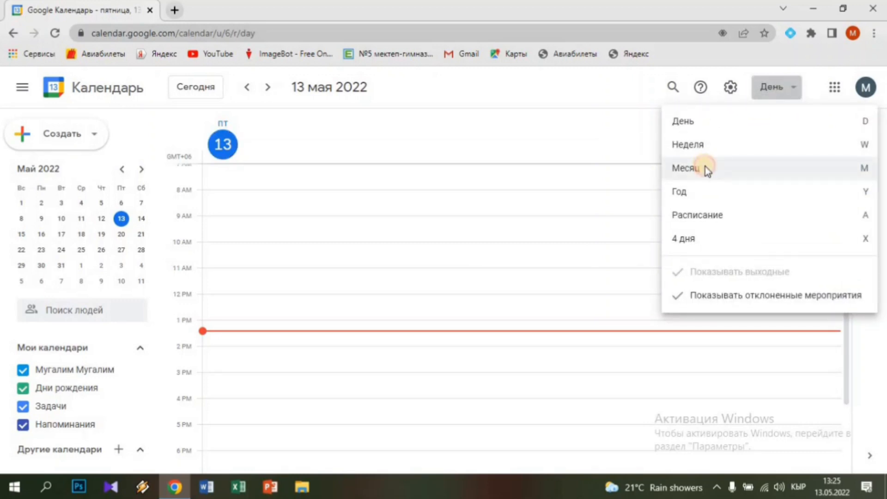
click(705, 168)
click(793, 92)
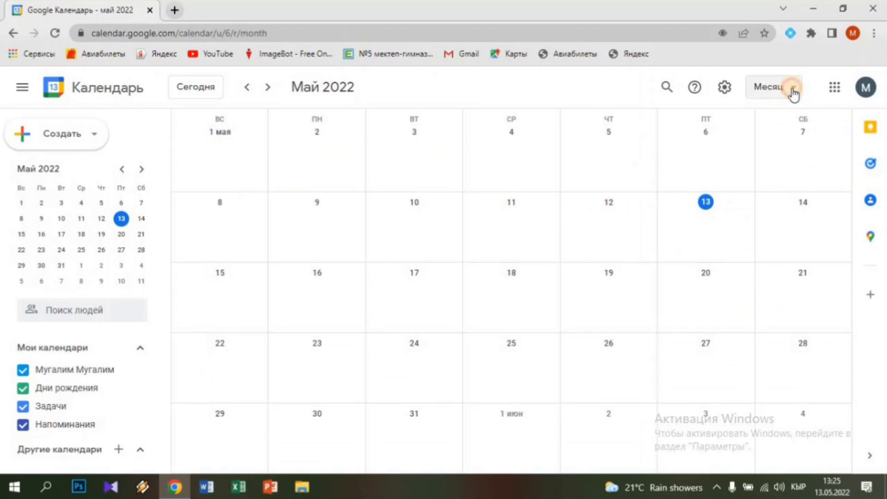
click(723, 220)
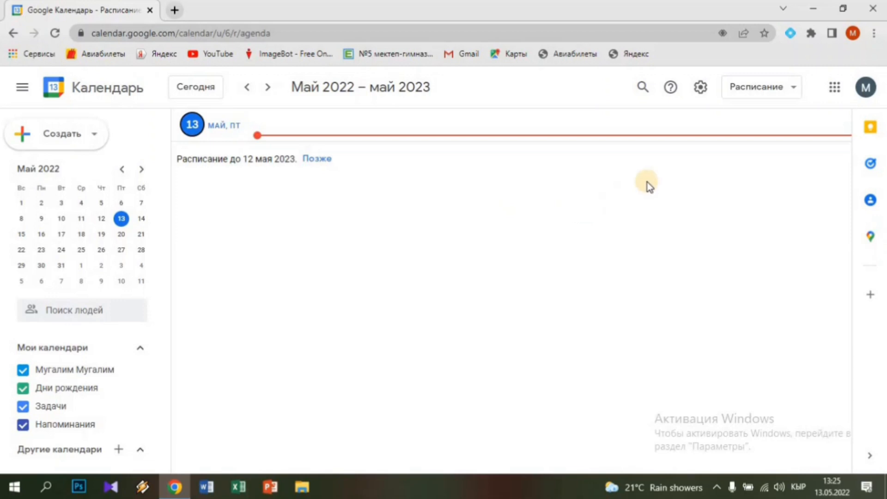
click(763, 93)
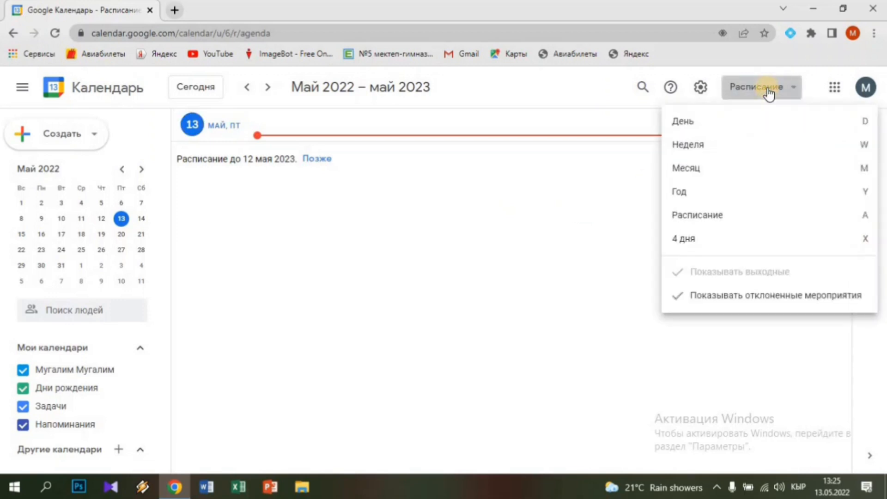
click(724, 149)
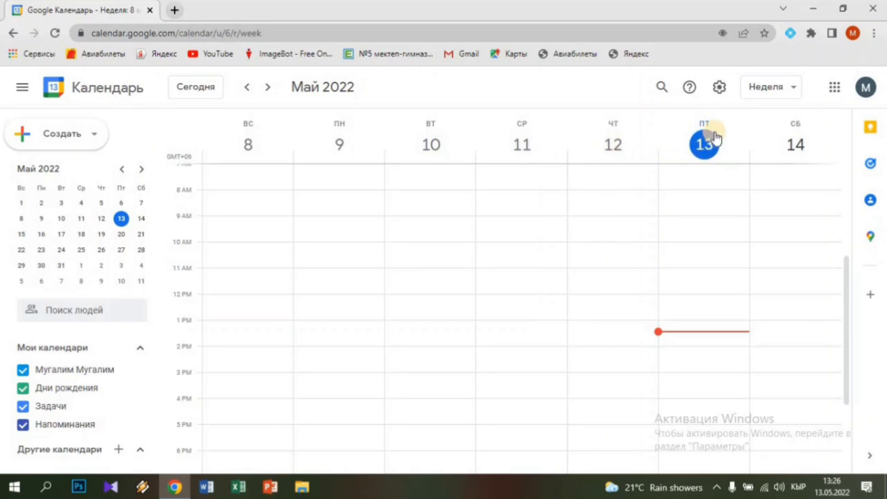
click(721, 92)
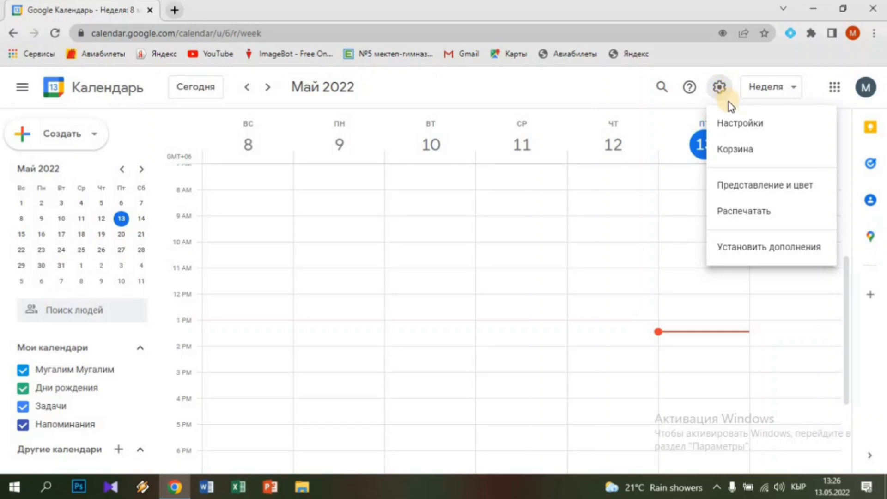
In Настройки, set the date format to 31/12/2022 and the time format to 13:00
click(745, 126)
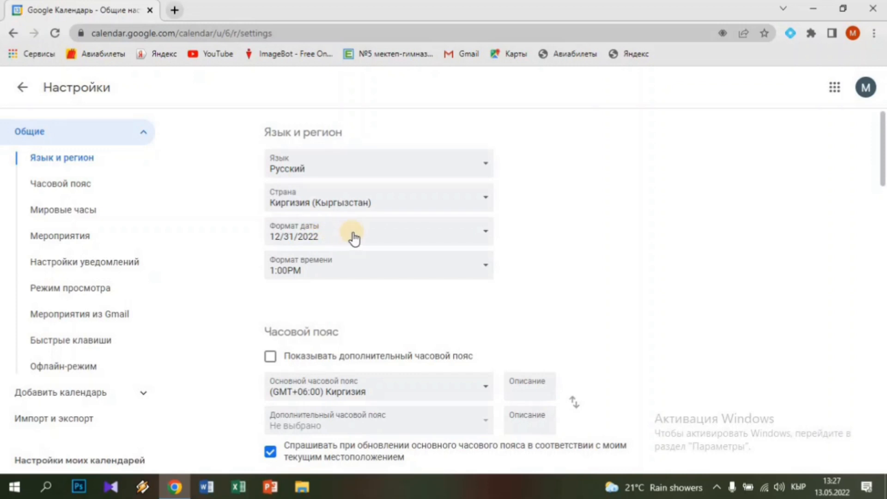
click(480, 237)
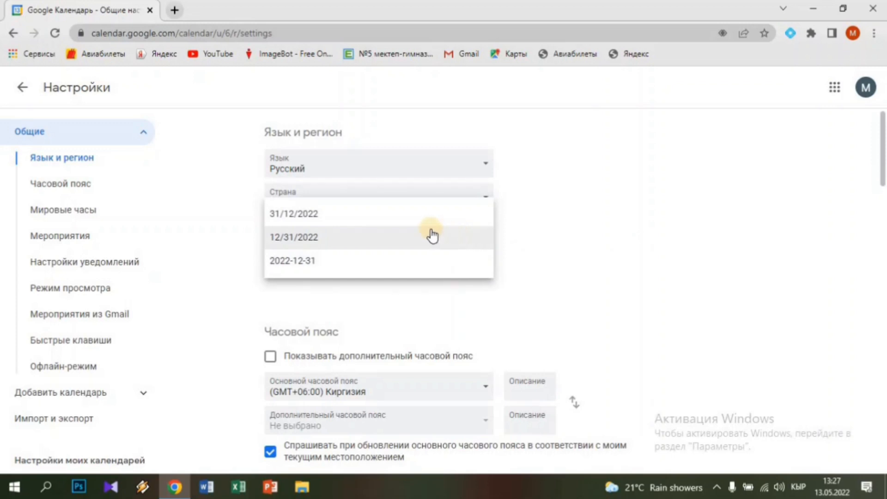
click(304, 222)
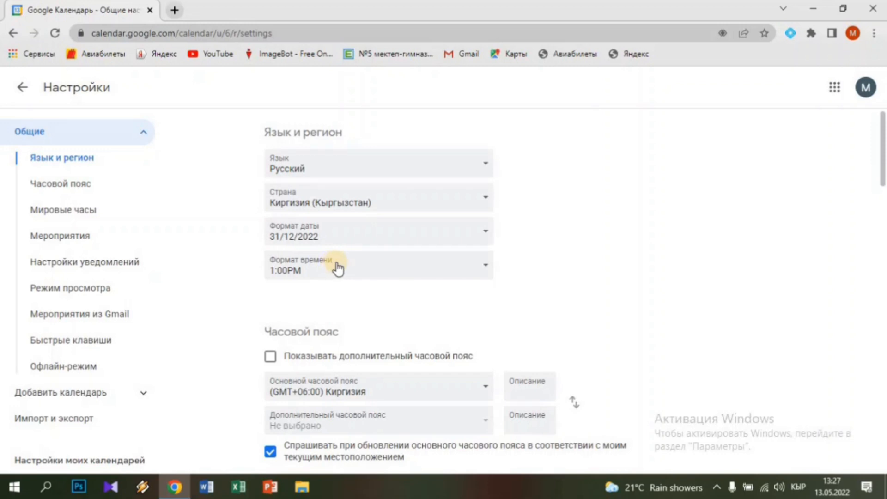
click(332, 268)
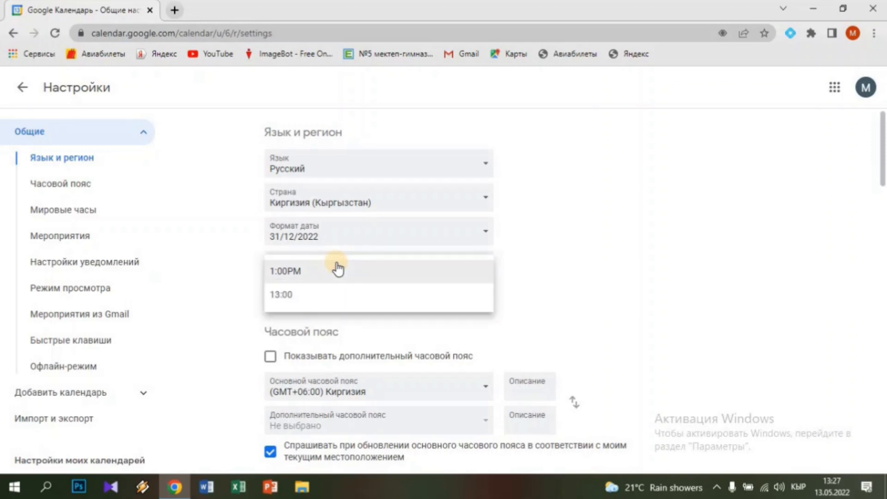
click(283, 296)
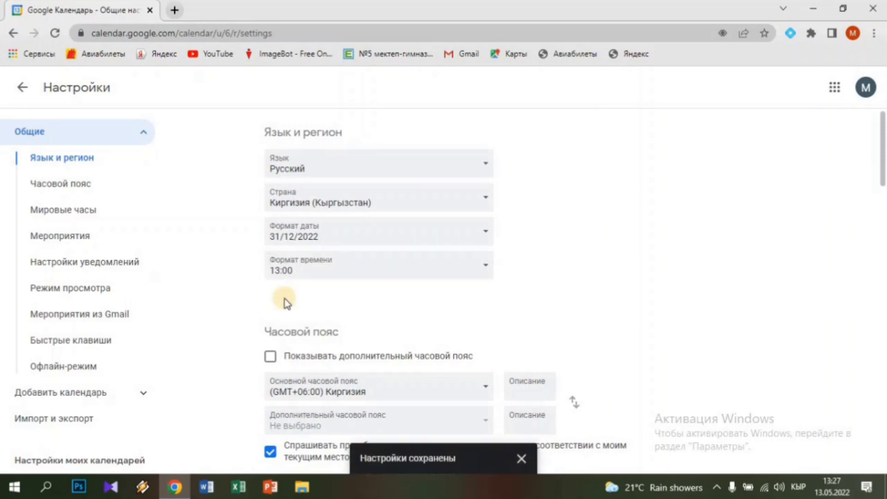
scroll(318, 332, down, 3)
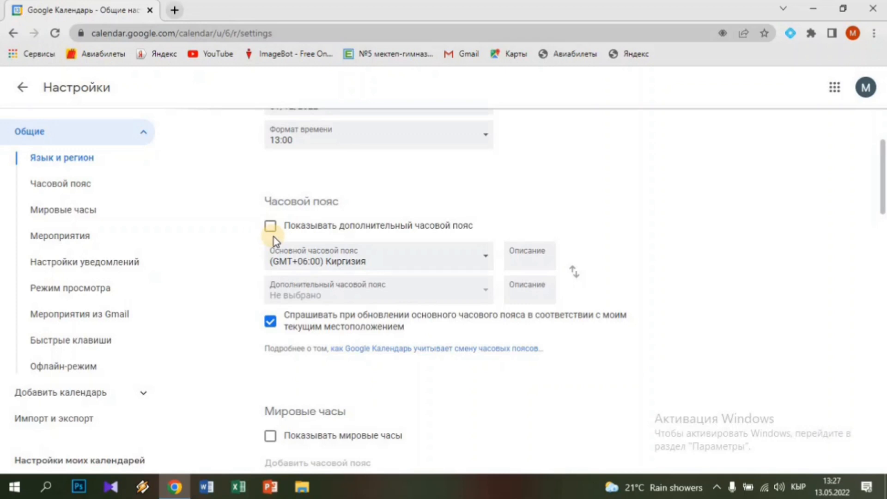
Set the default event duration to 45 минут and the notification type to Оповещения
scroll(285, 281, down, 4)
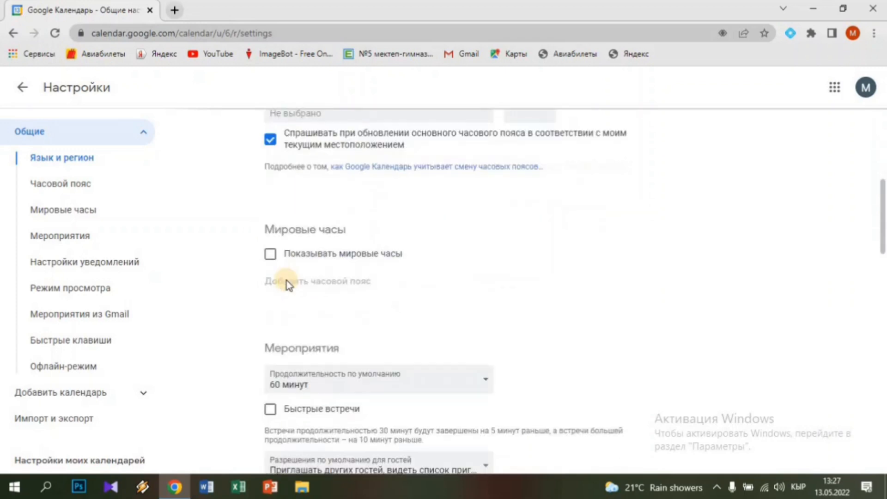
scroll(287, 281, down, 2)
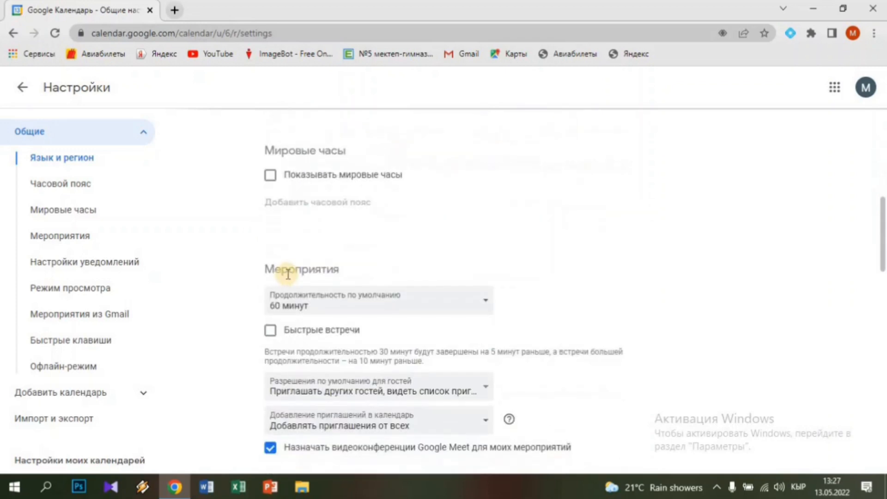
click(348, 305)
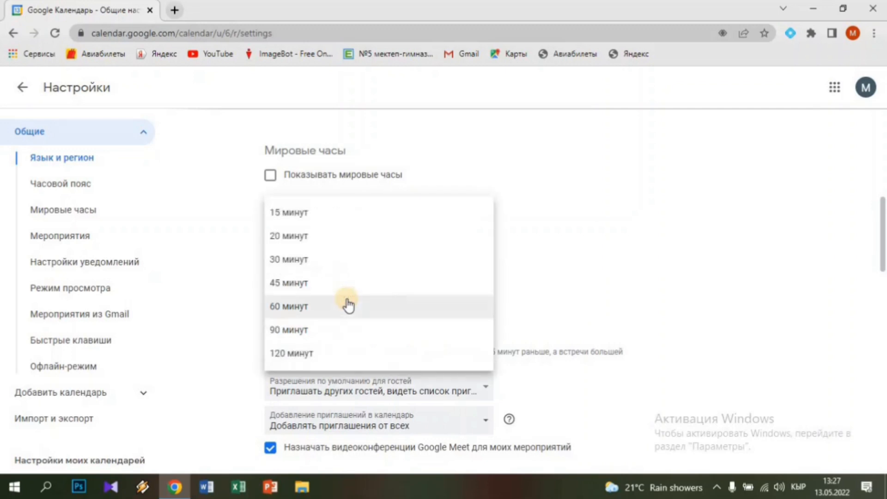
click(307, 285)
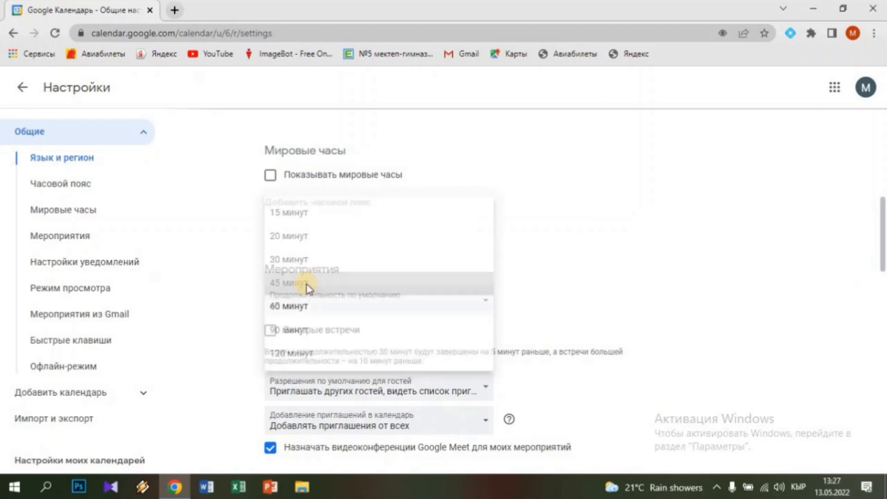
scroll(333, 352, down, 4)
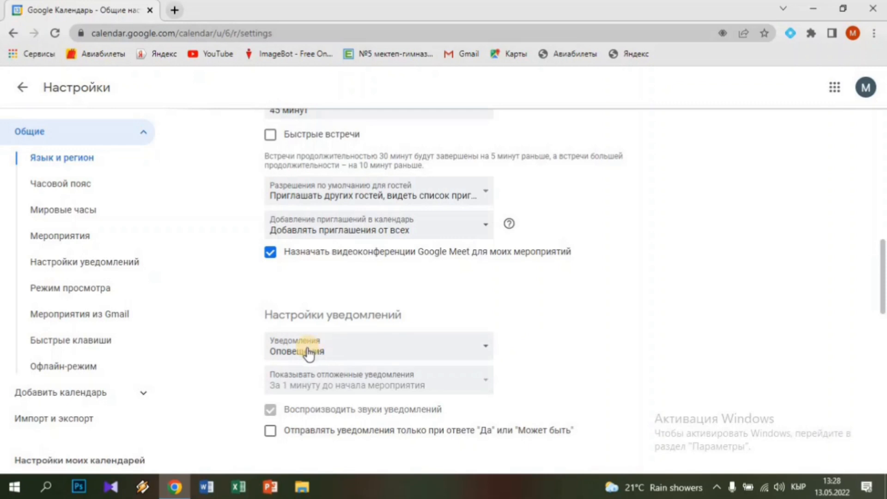
click(337, 354)
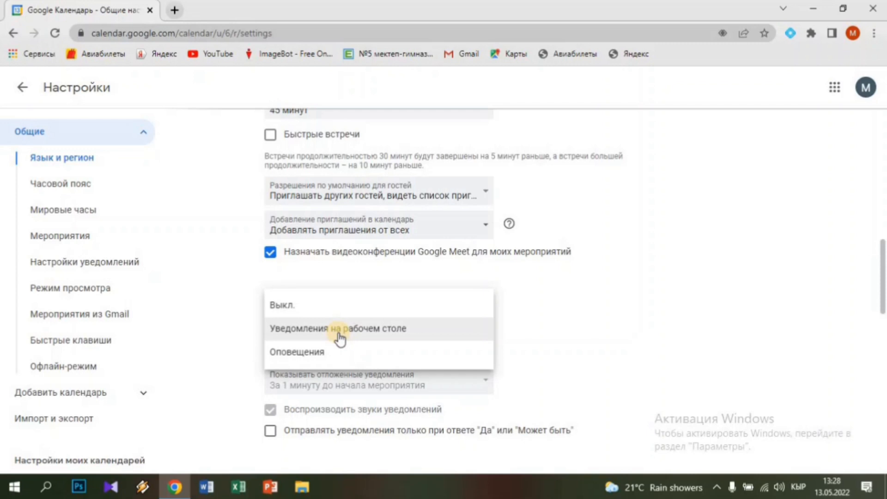
click(328, 356)
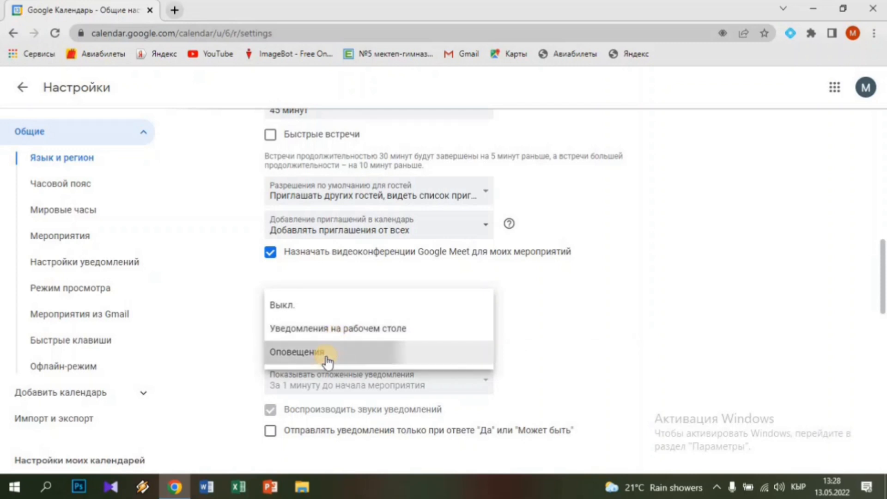
scroll(327, 359, down, 3)
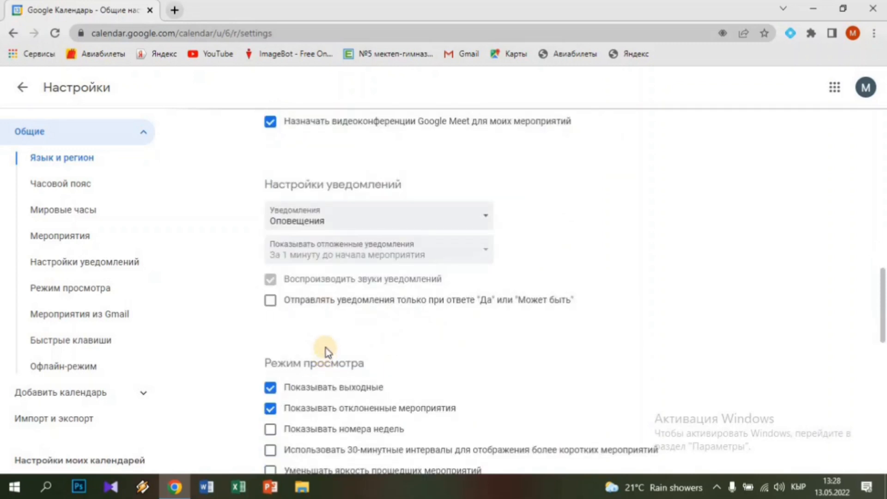
scroll(317, 340, down, 3)
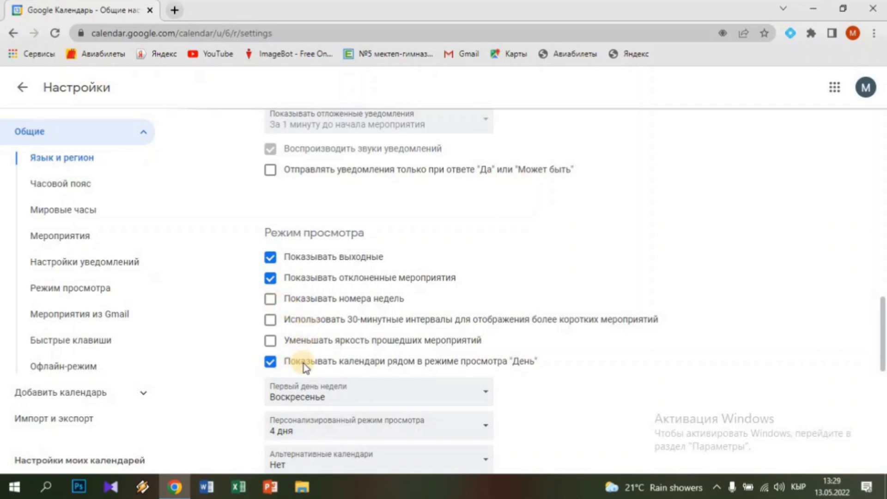
Start weeks on Понедельник and set the custom view to 6 дней
scroll(305, 365, down, 1)
scroll(305, 365, down, 3)
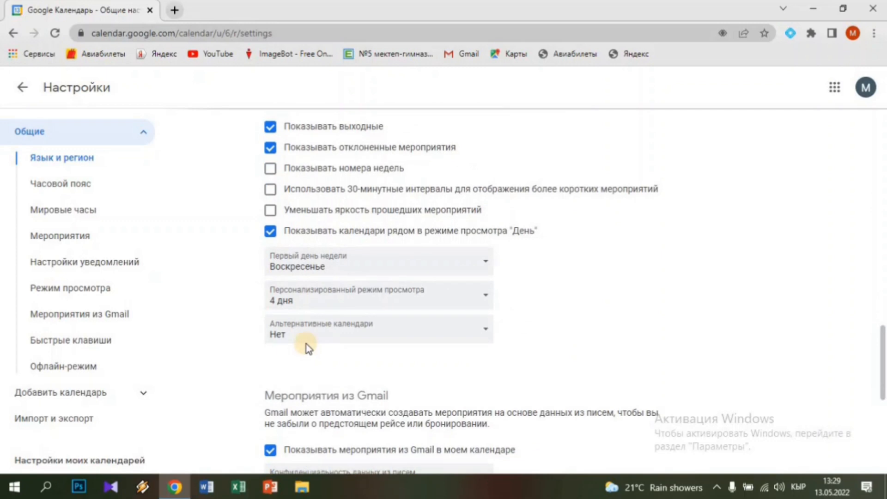
click(322, 270)
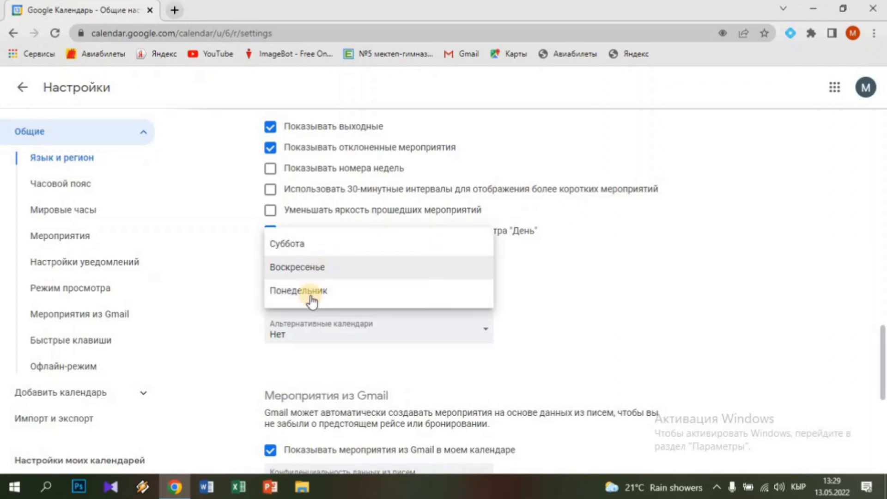
click(311, 295)
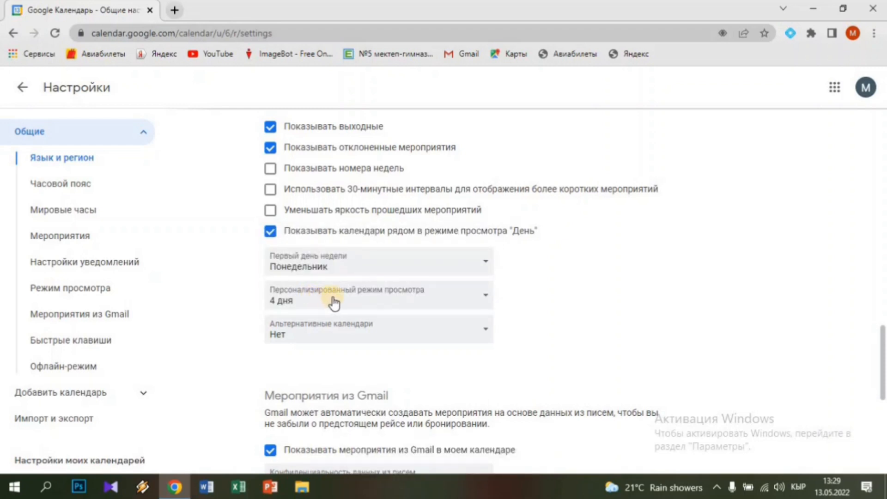
click(332, 301)
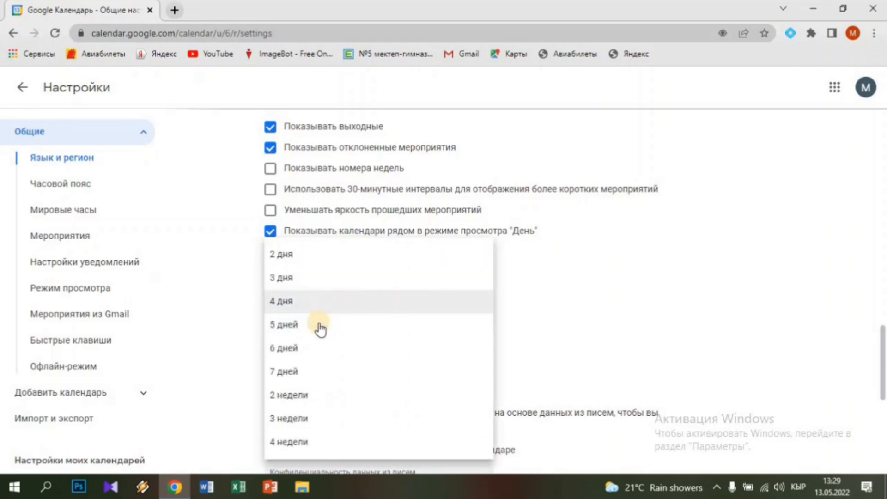
click(311, 349)
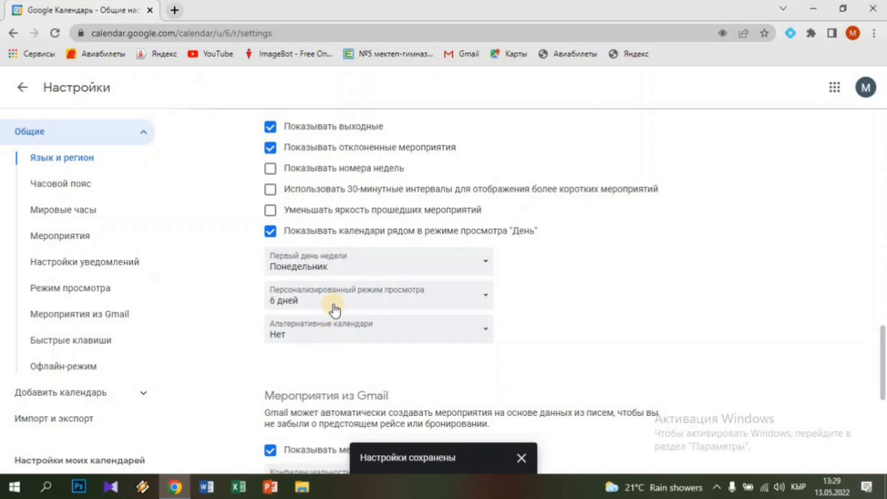
scroll(300, 351, down, 4)
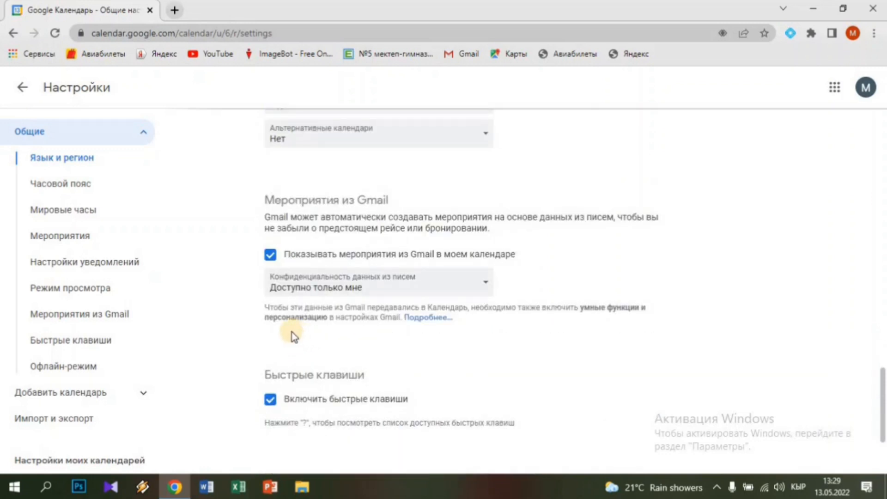
Tick 'Включить офлайн-доступ к календарю', dismiss the reload notice, and go back to the calendar
scroll(292, 332, down, 3)
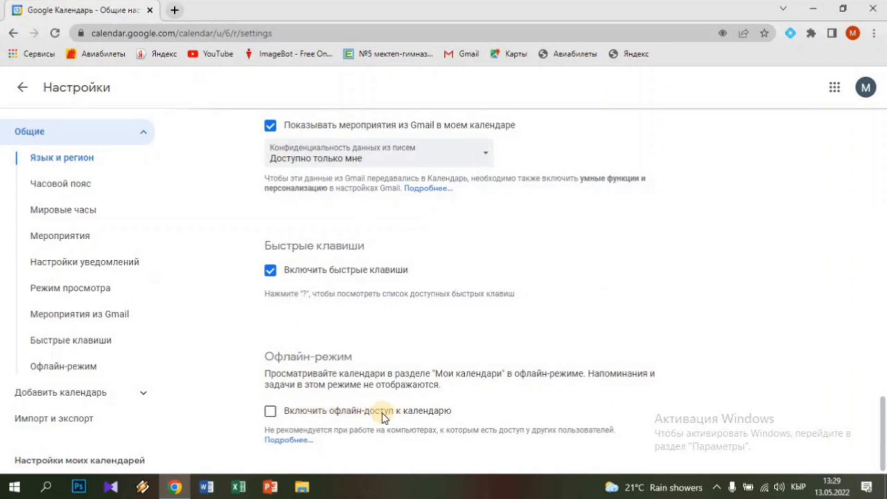
click(273, 413)
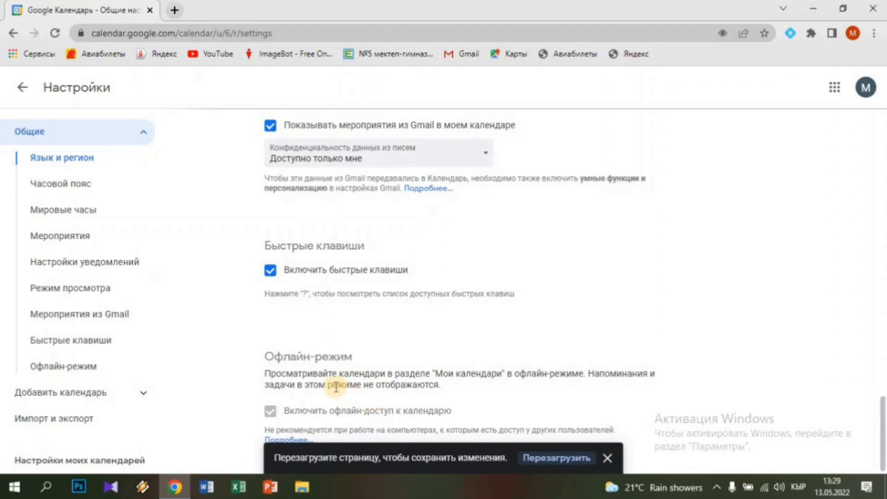
click(608, 458)
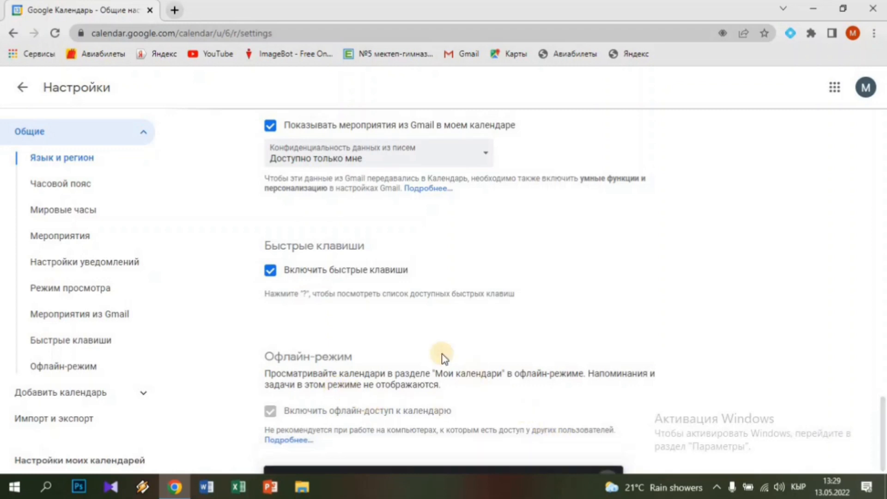
click(23, 90)
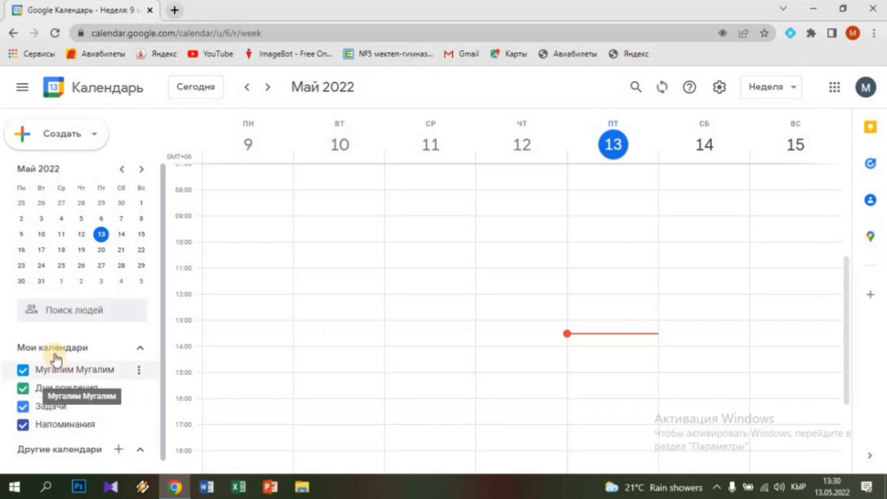
Scroll the left sidebar down to the 'Другие календари' section
scroll(63, 368, down, 1)
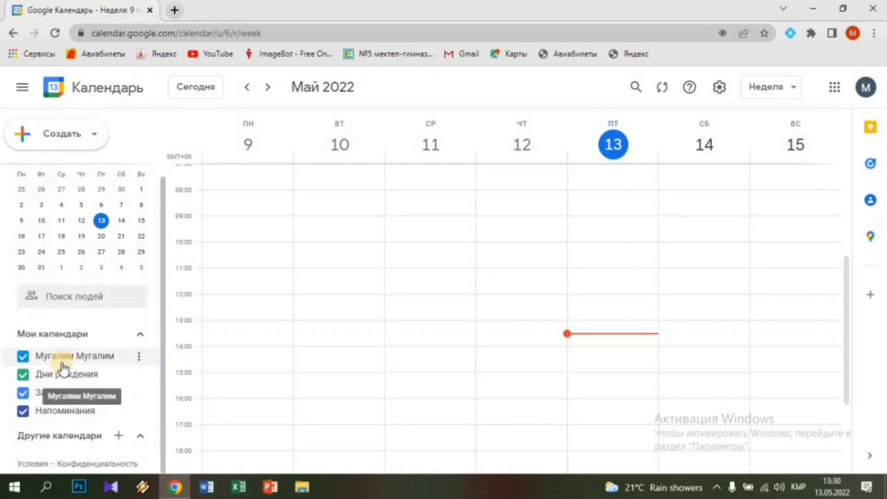
Choose 'Создать календарь' from the + menu beside 'Другие календари'
click(116, 438)
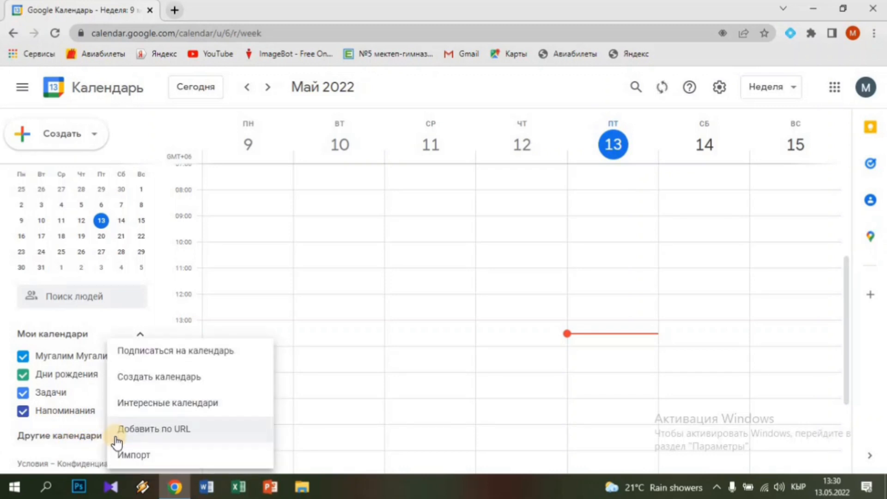
click(164, 382)
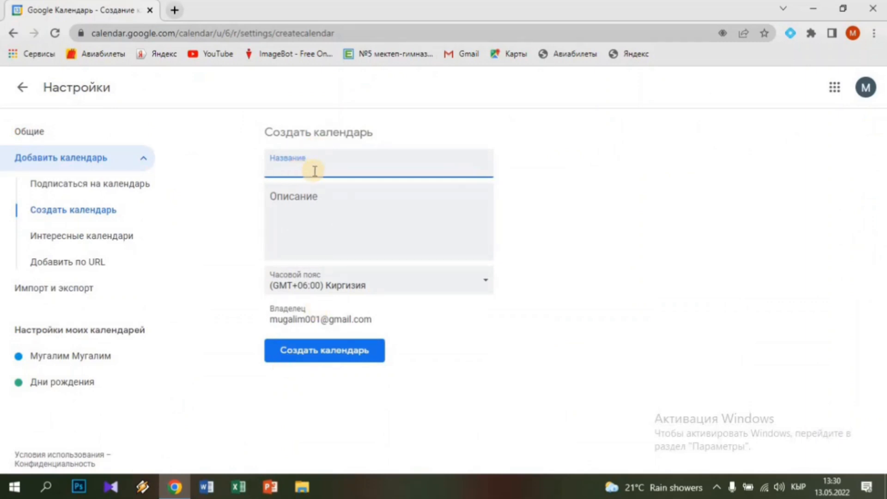
Create the calendar 'Расписание' with time zone (GMT+06:00) Киргизия
text(Расписание)
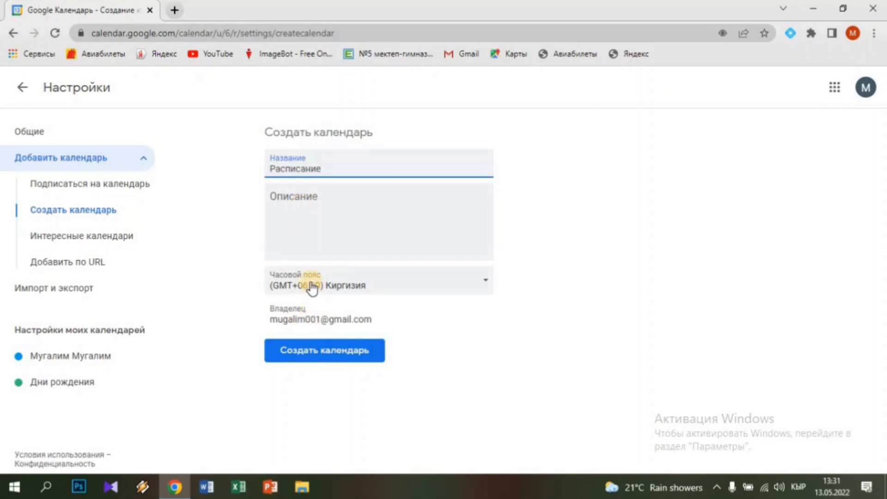
click(382, 291)
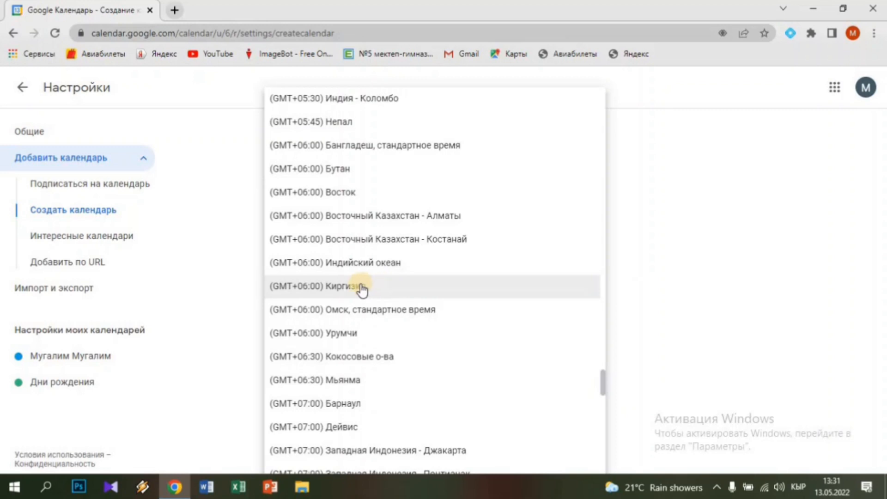
click(360, 292)
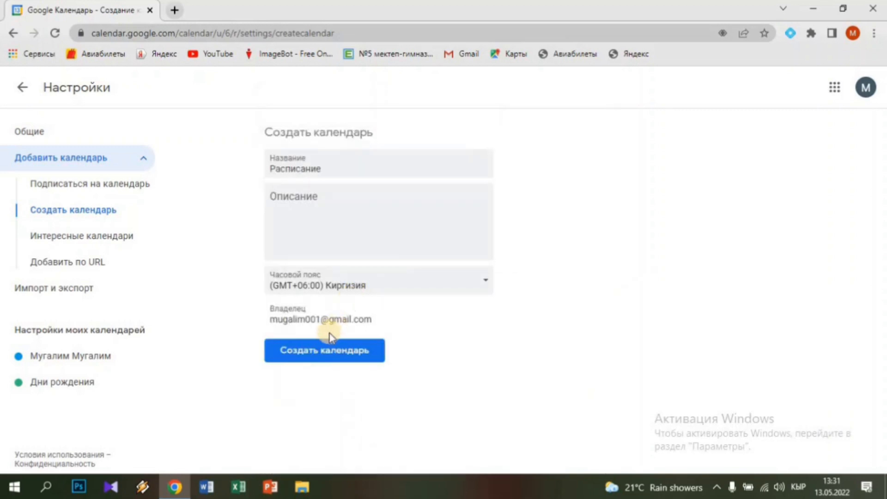
click(320, 355)
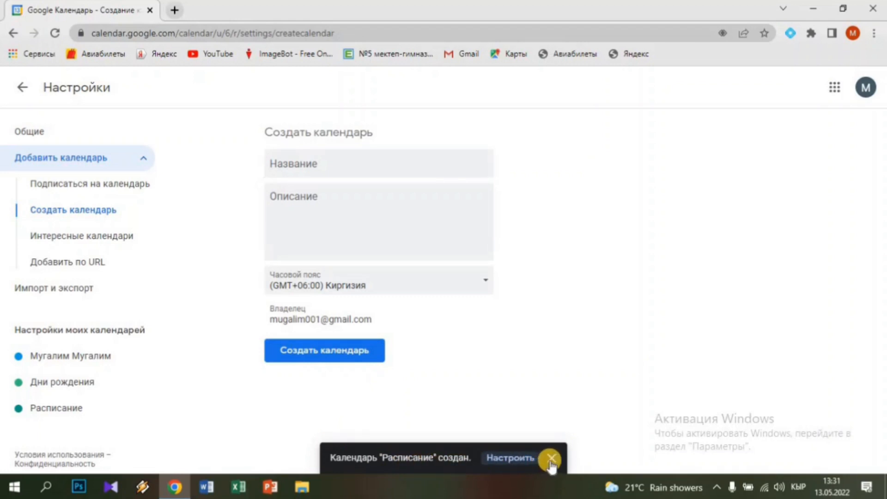
click(551, 459)
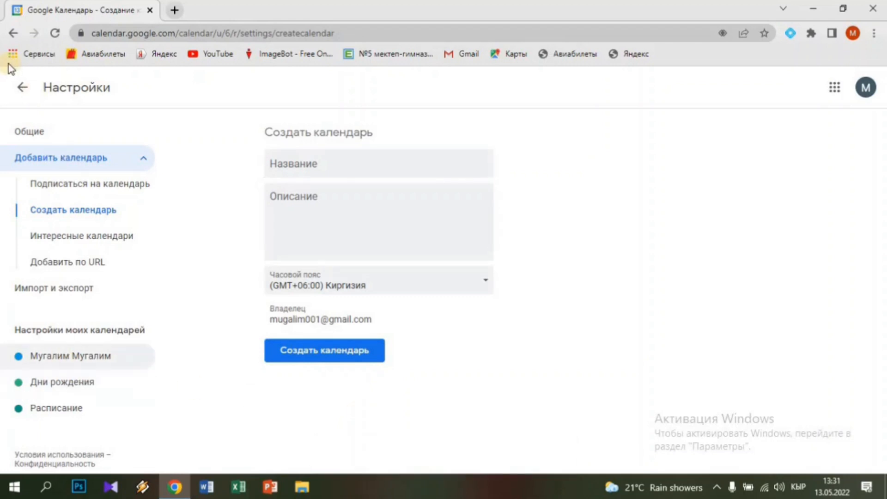
In week view, hide the main calendar, Дни рождения and Напоминания, leaving Расписание visible
click(23, 95)
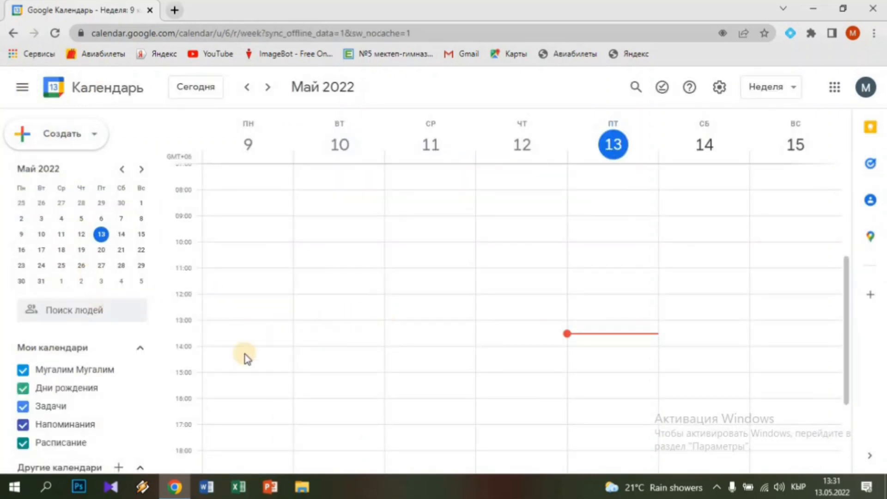
scroll(123, 370, down, 1)
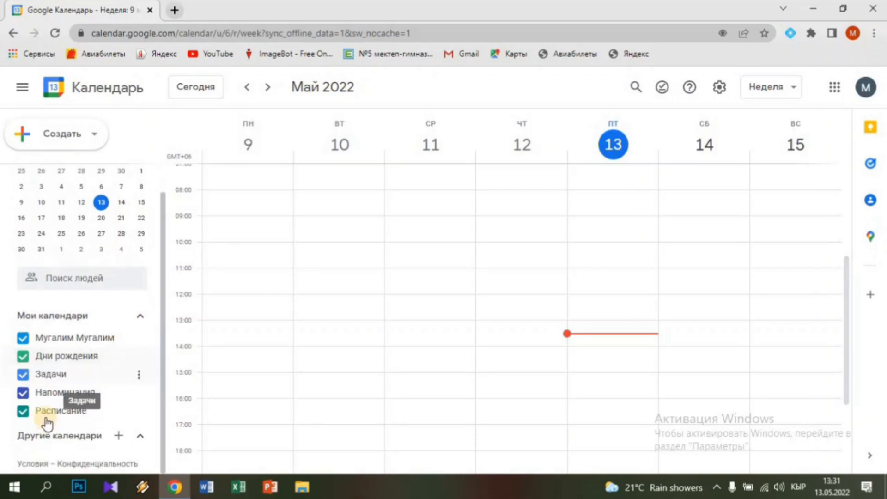
mouse_move(51, 411)
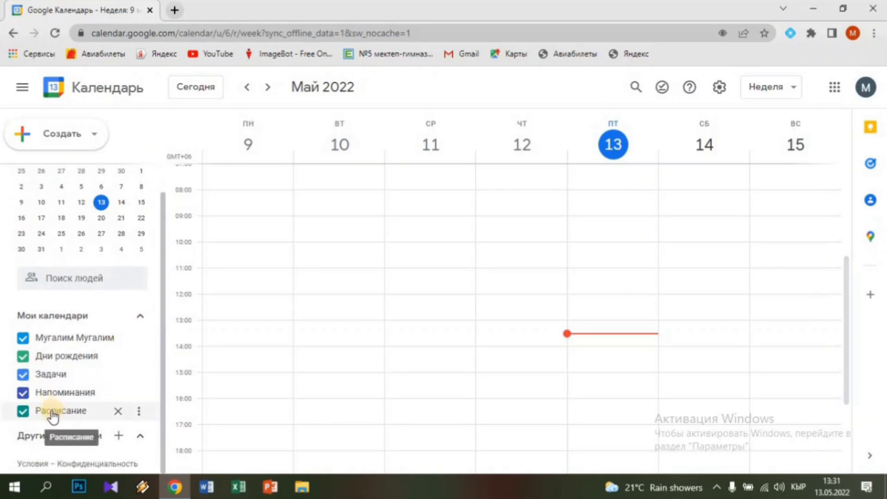
click(24, 340)
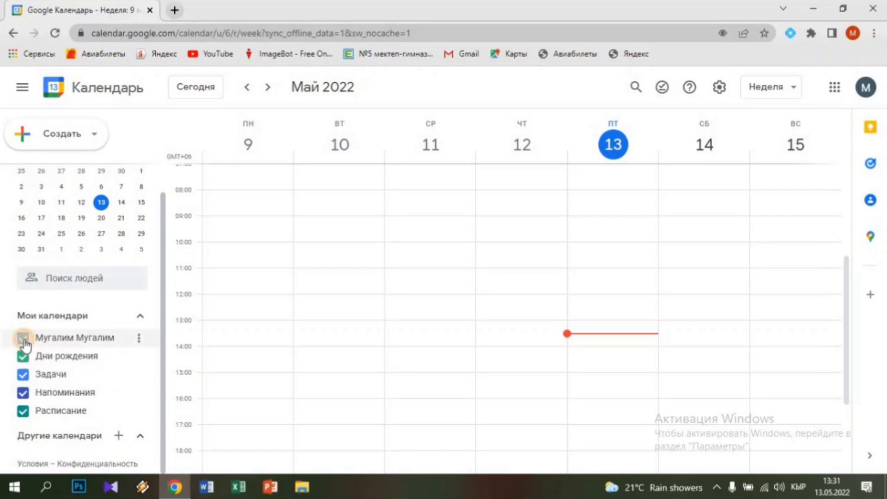
click(22, 375)
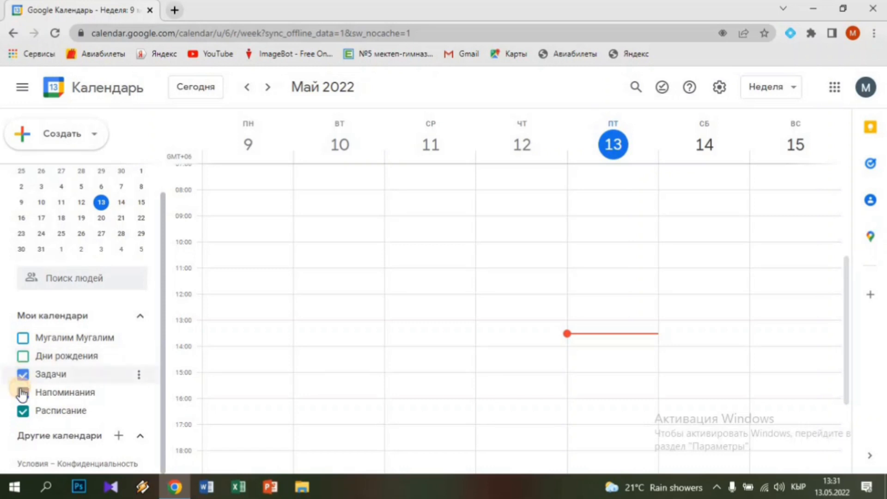
click(23, 393)
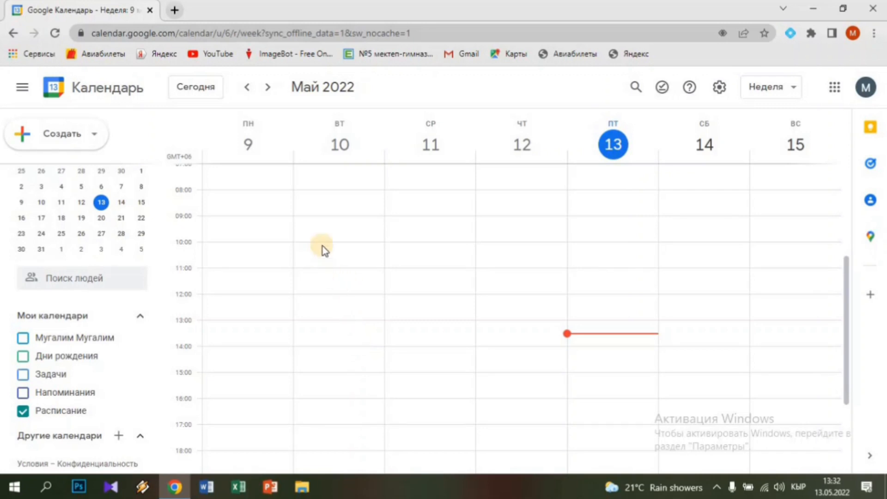
Turn on 'Уменьшать яркость прошедших мероприятий' in Settings and return to the week view
click(719, 90)
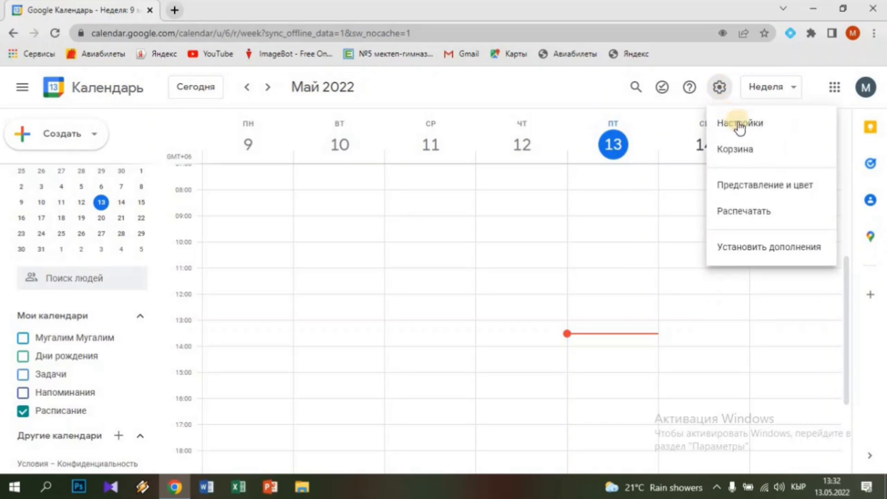
click(739, 124)
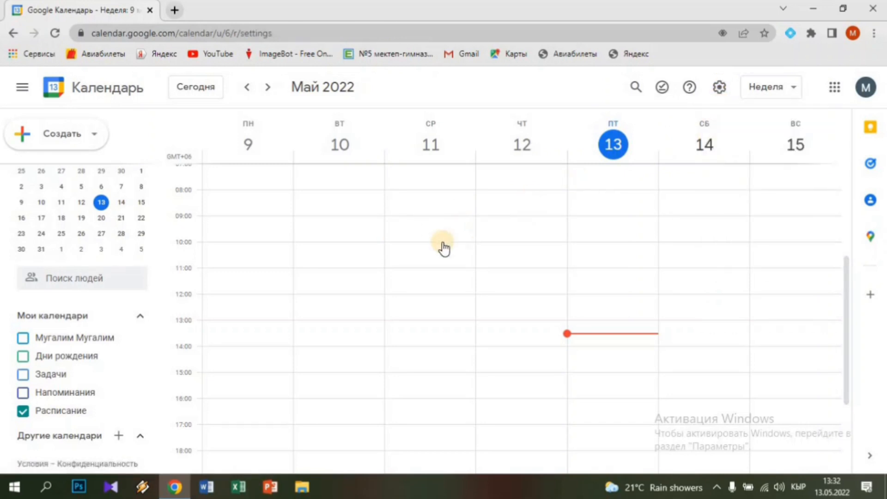
scroll(363, 298, down, 10)
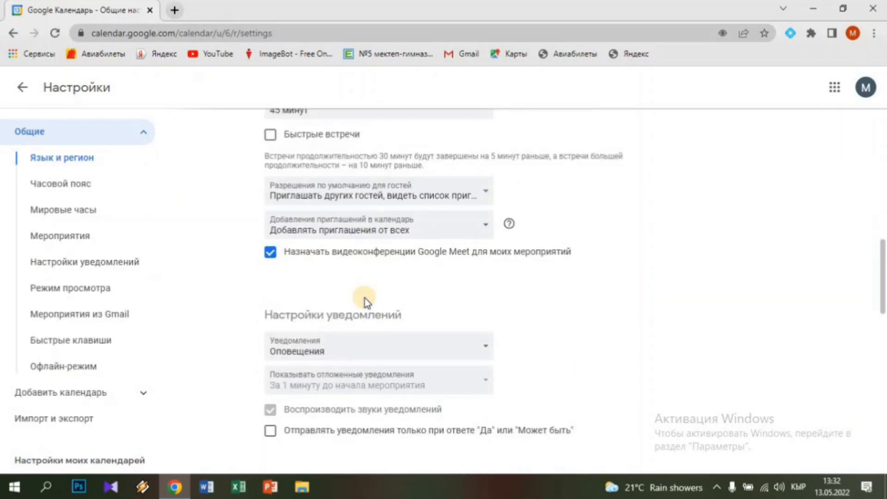
scroll(364, 298, up, 3)
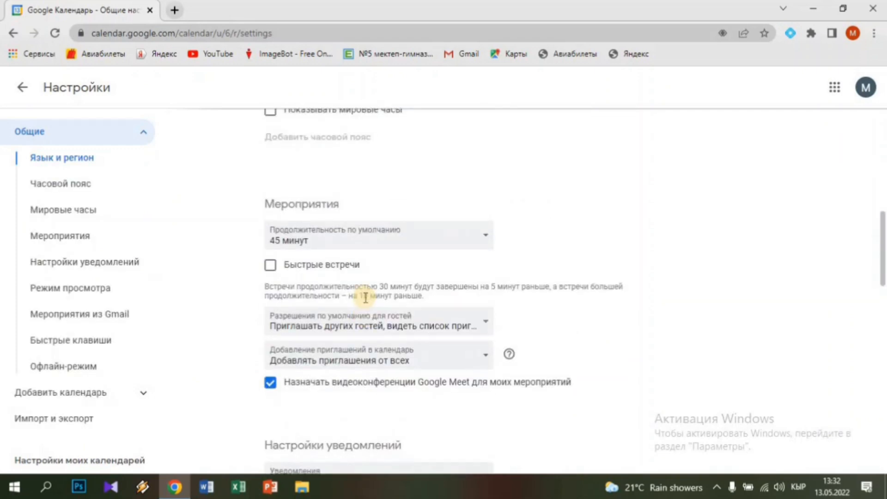
scroll(365, 298, down, 7)
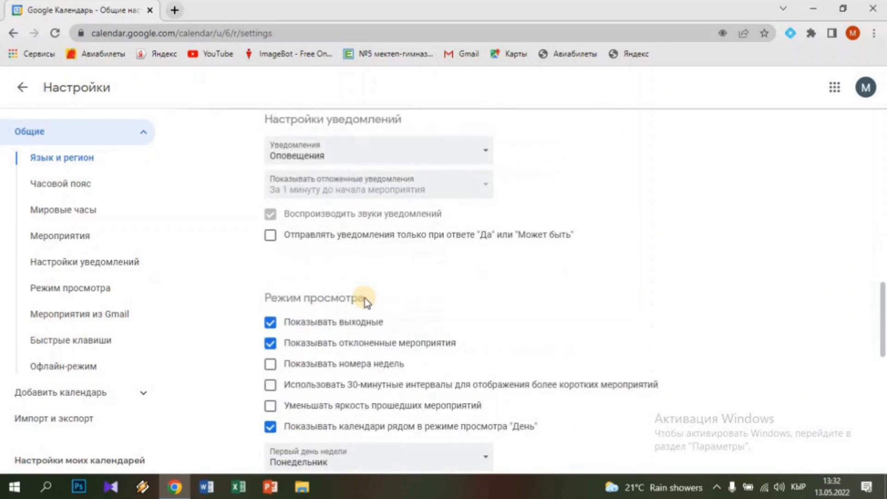
scroll(364, 298, down, 1)
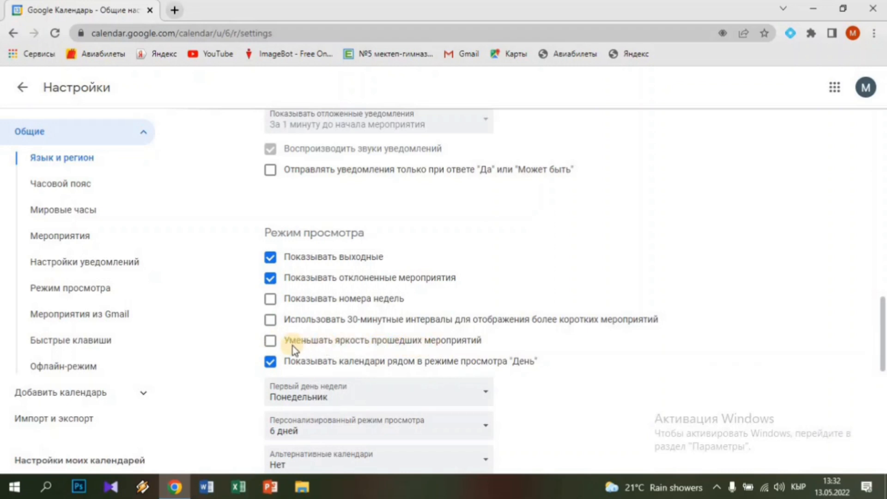
click(271, 341)
click(21, 92)
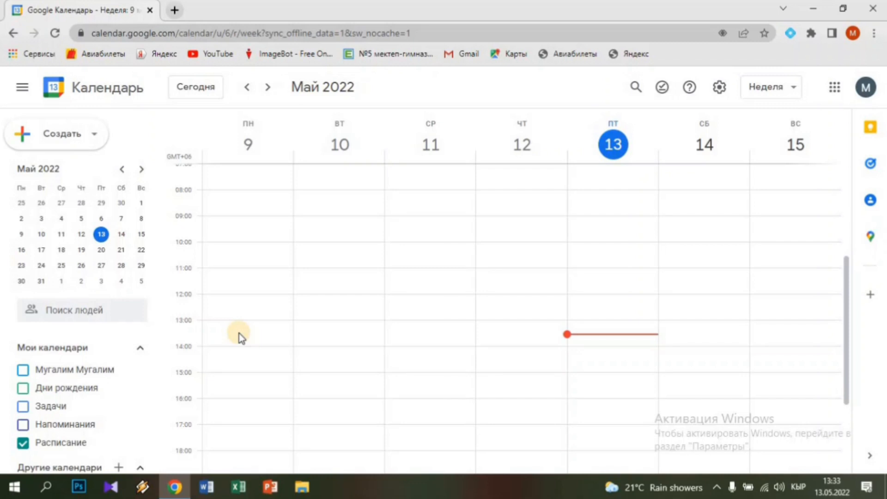
Create a Monday 9 May 09:00 event titled 'Математика 6-класс' followed by the teacher's name
click(238, 229)
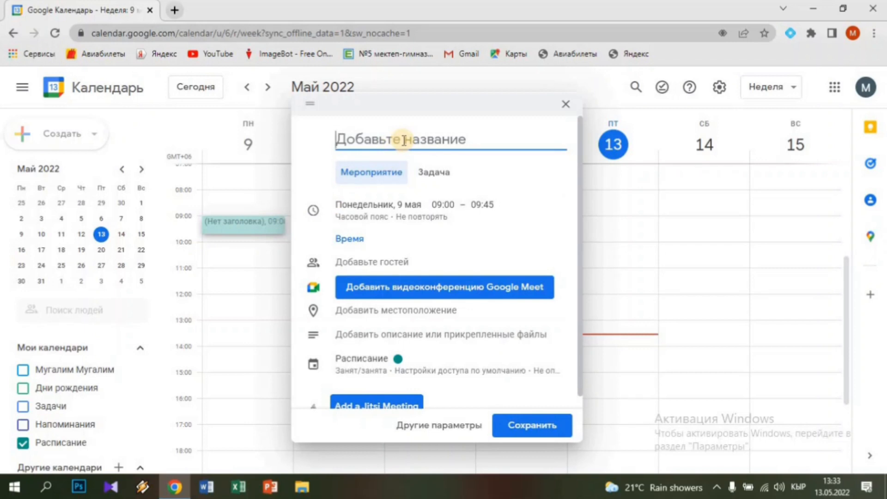
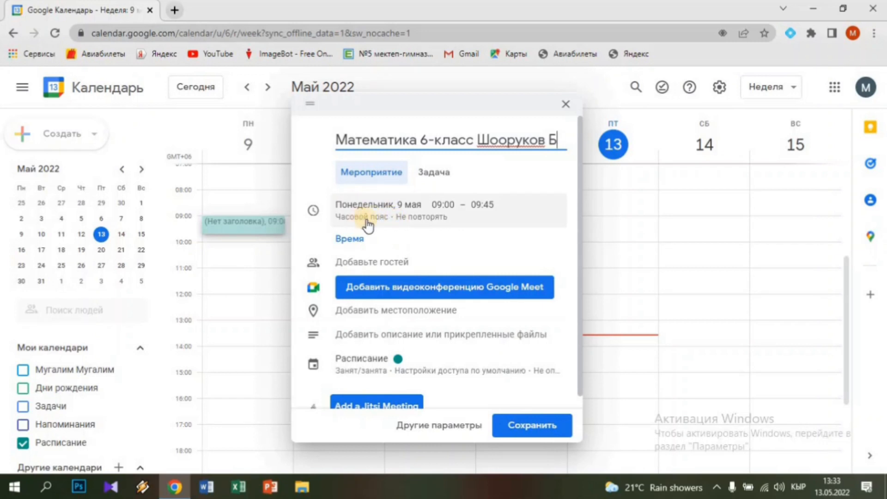
click(418, 207)
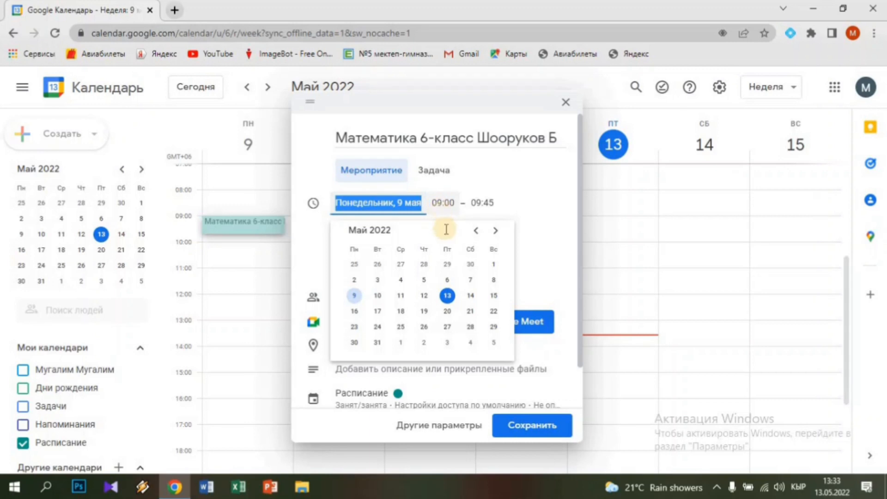
Change the lesson's time to 08:30–09:15
click(437, 202)
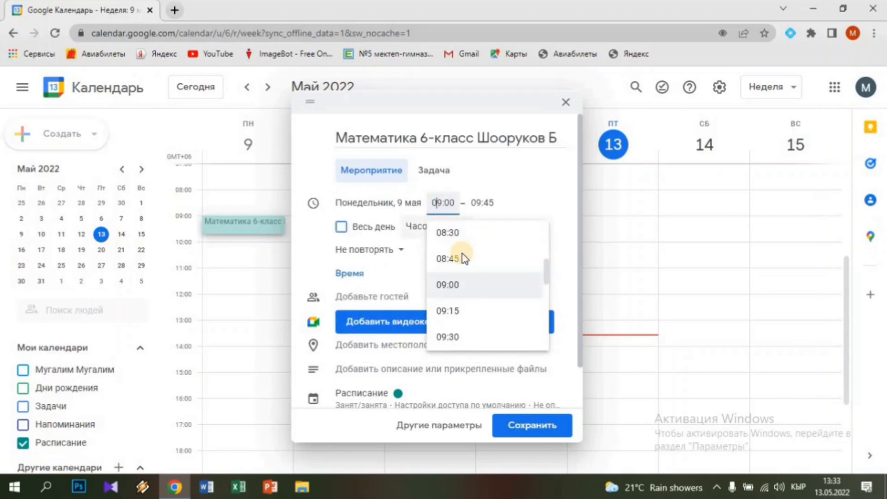
key(BackSpace)
text(8)
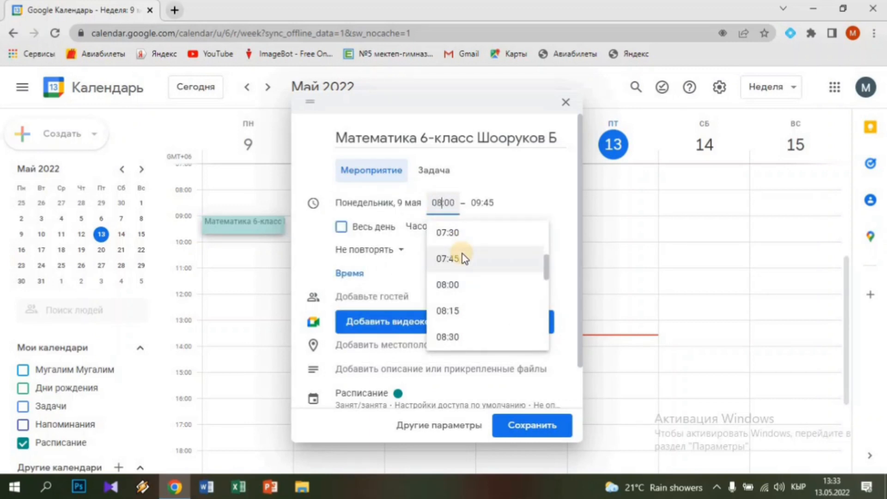
key(Delete)
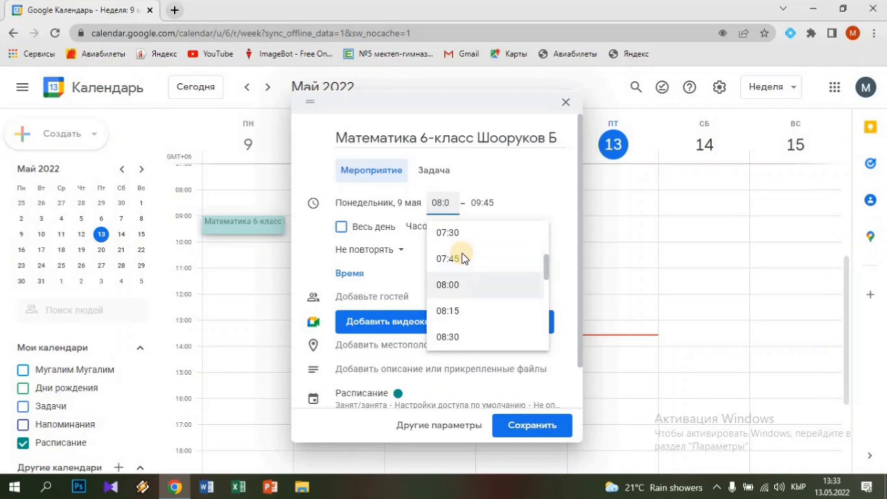
text(3)
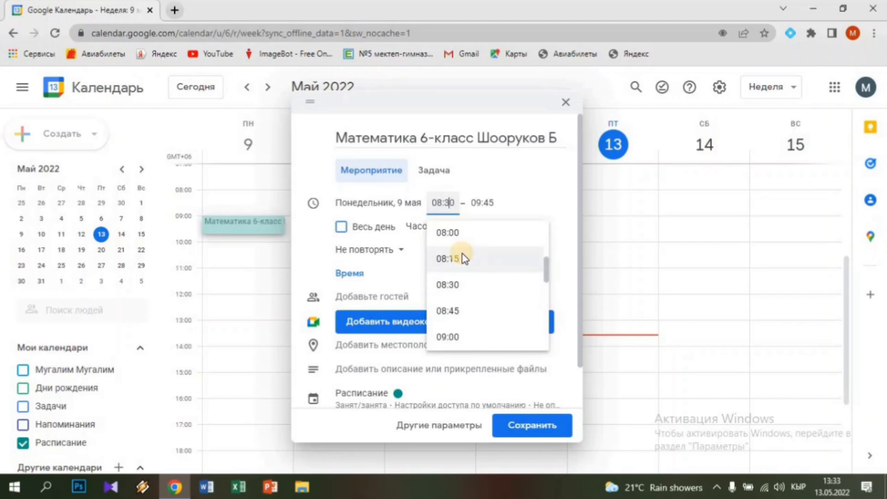
click(481, 203)
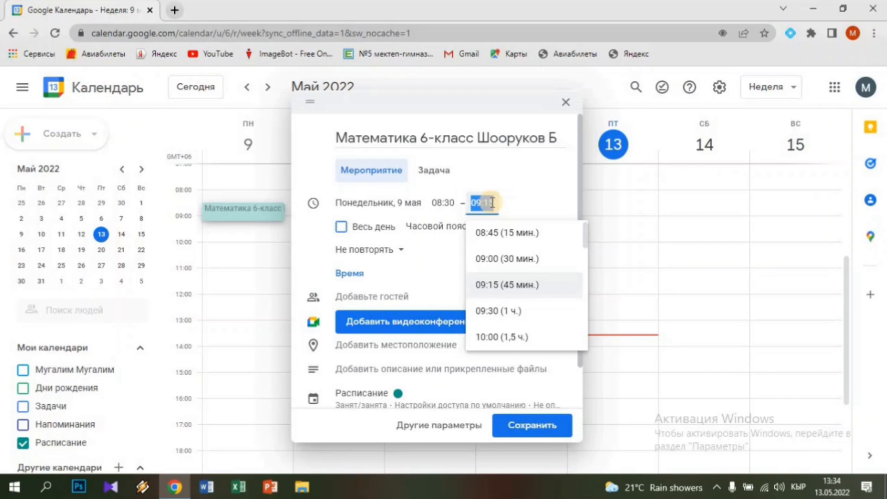
Set a custom repeat of weekly on Monday (Пн)
click(389, 259)
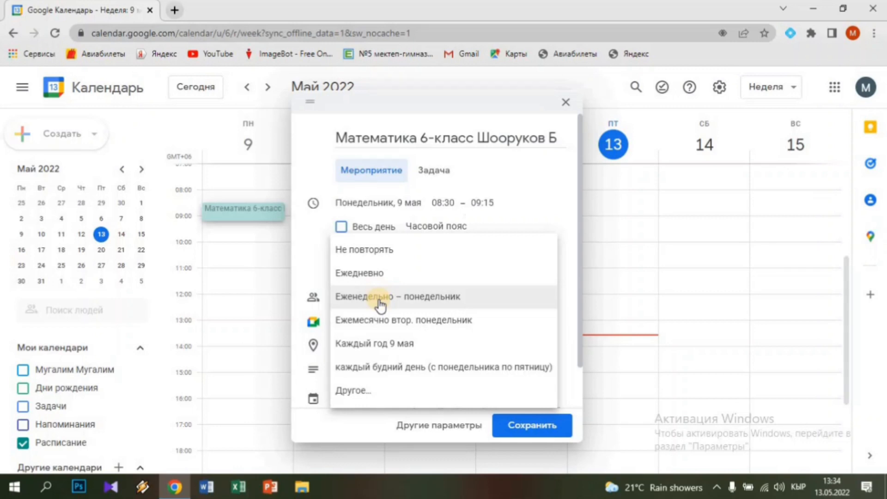
click(359, 397)
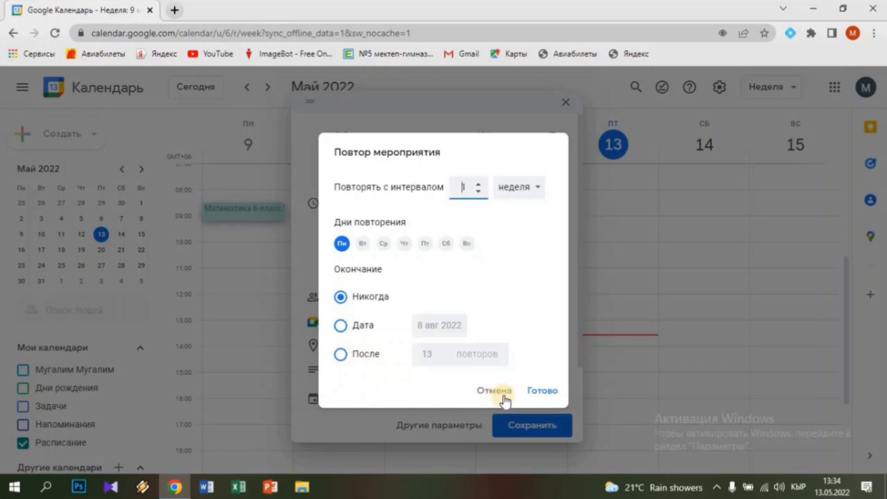
click(537, 391)
click(505, 389)
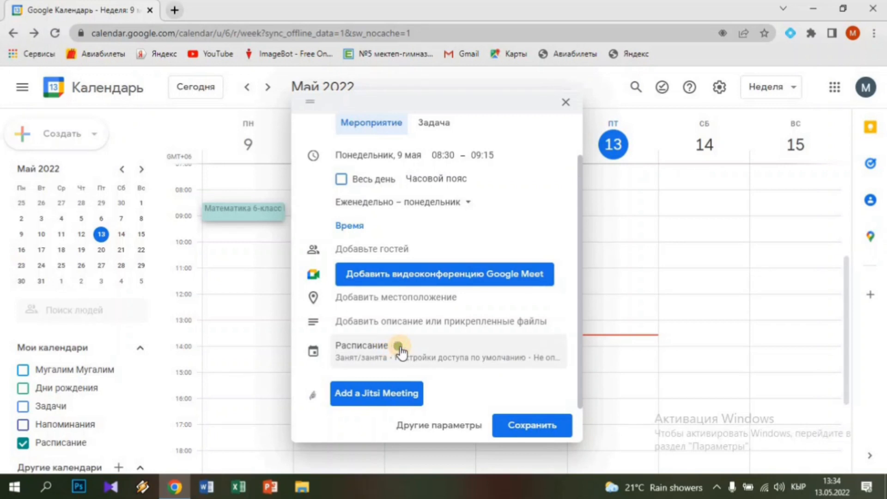
Give the lesson event a dark green colour
click(400, 351)
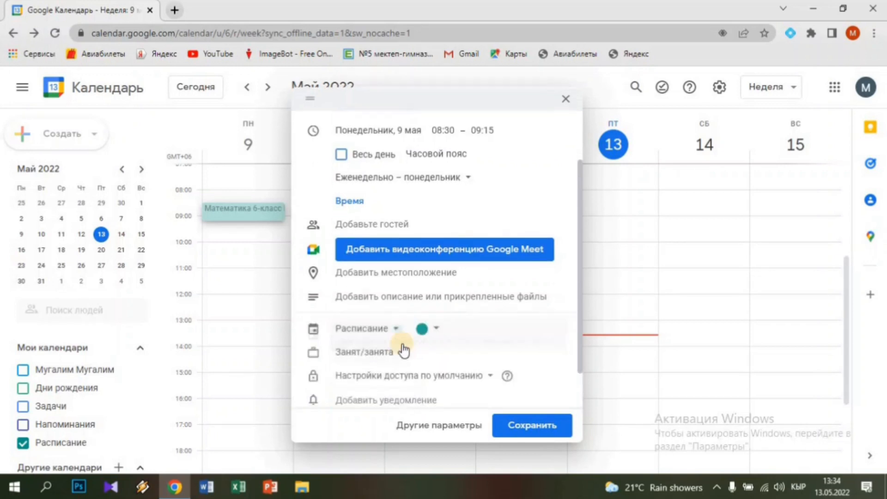
click(437, 331)
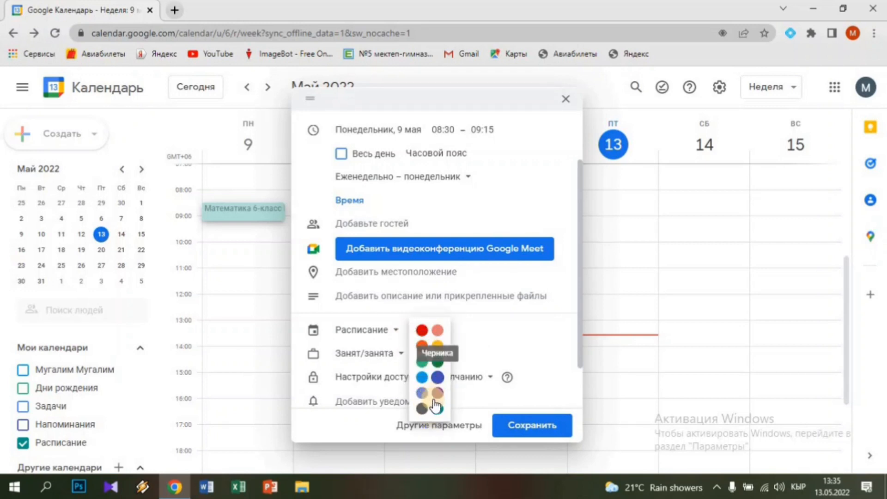
click(437, 361)
click(534, 428)
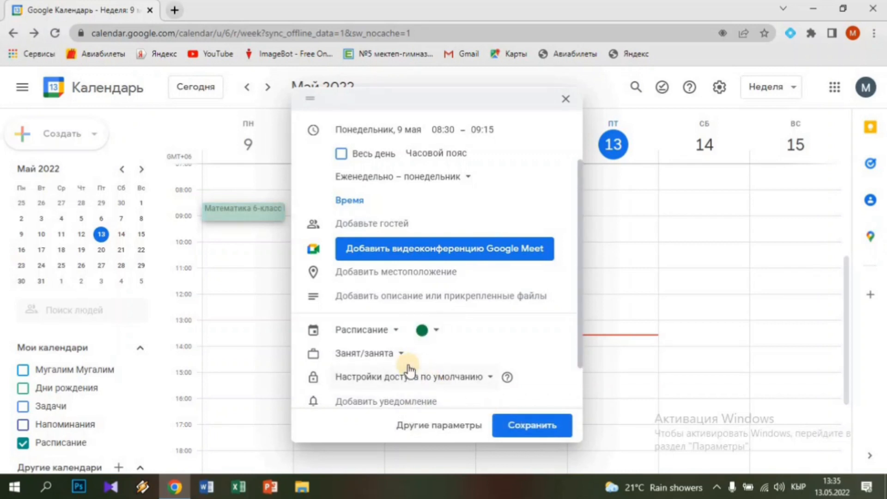
scroll(400, 362, down, 1)
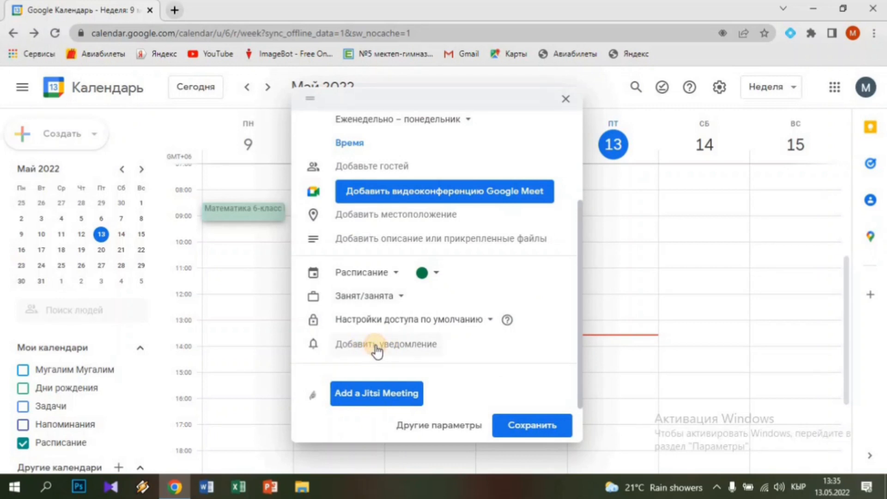
Add a 'За 5 минут до начала' reminder and save the lesson
click(377, 348)
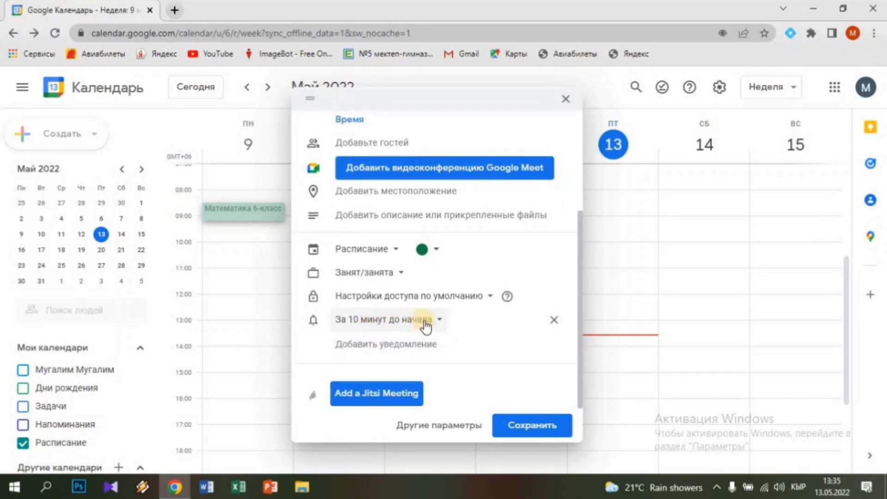
click(438, 321)
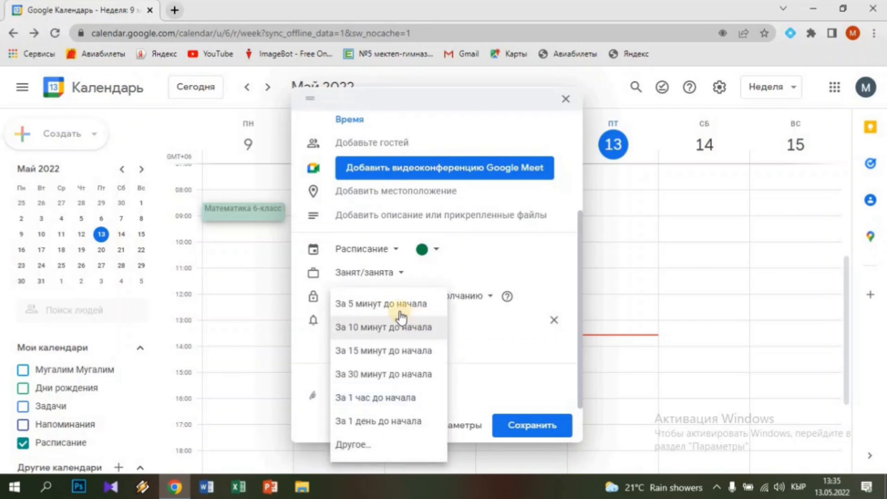
click(393, 310)
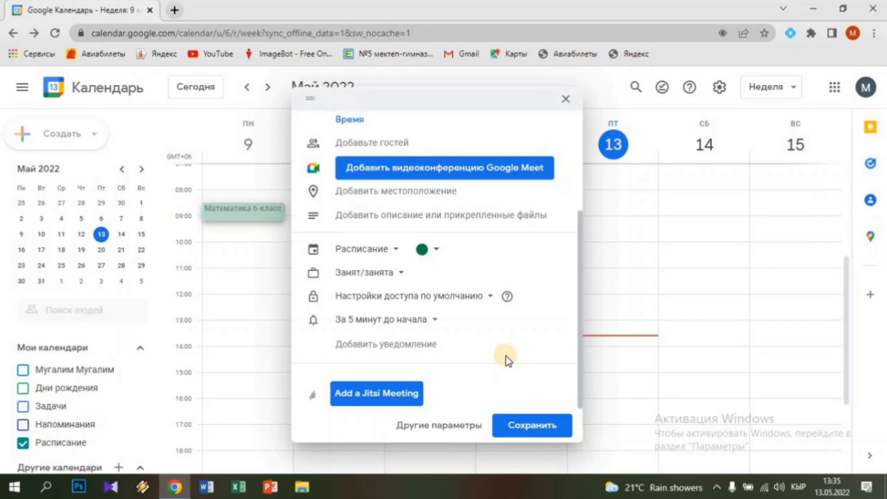
click(533, 432)
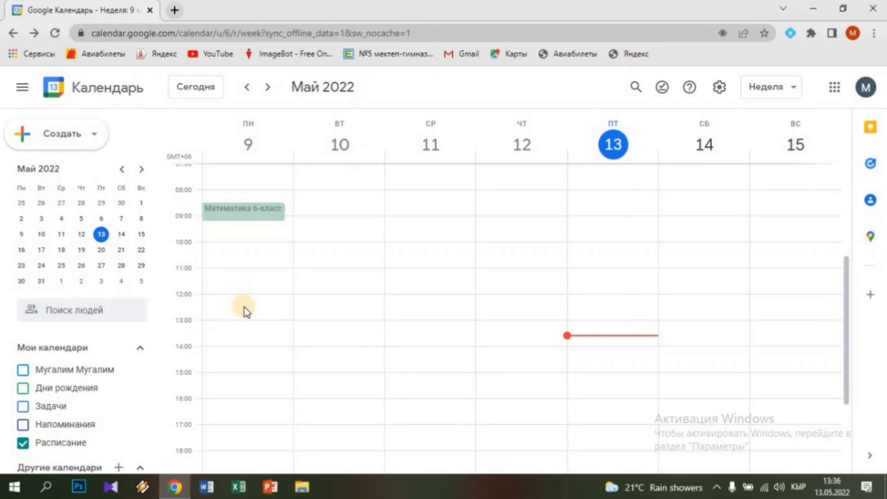
Create a Monday lesson titled 'Табияттаануу 5-класс' plus the teacher's name, running 08:30–09:15
click(242, 282)
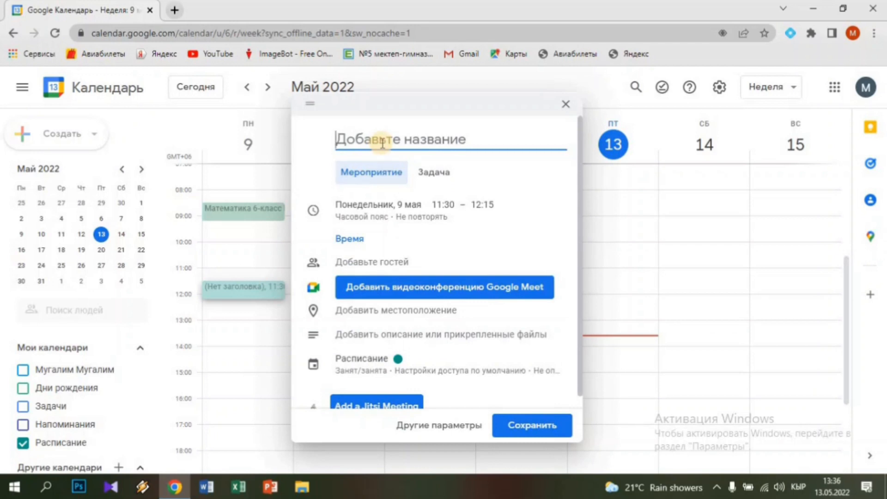
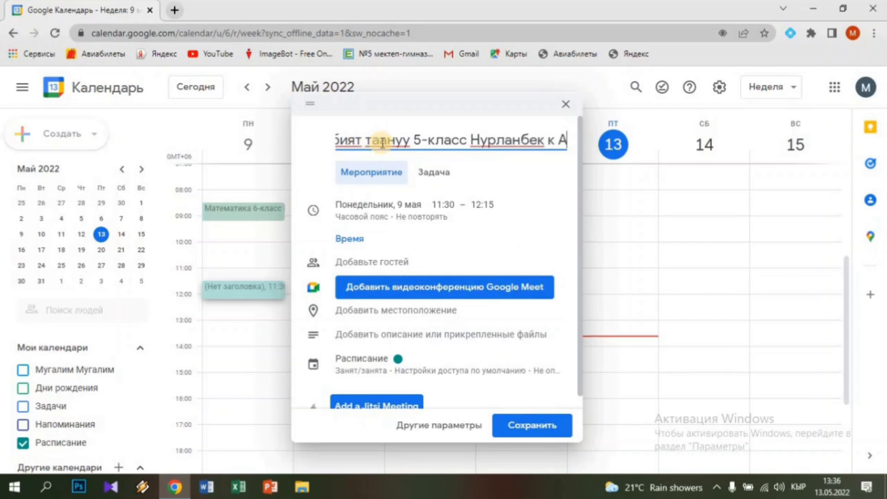
click(442, 208)
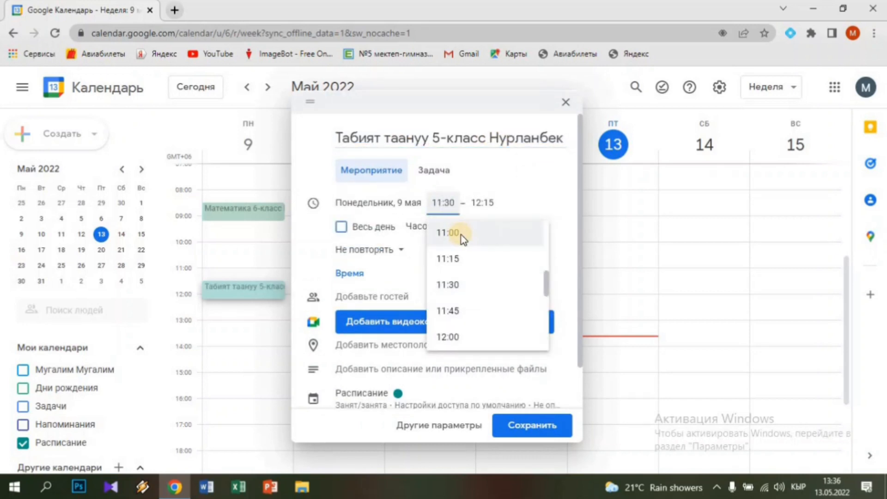
key(BackSpace)
key(BackSpace)
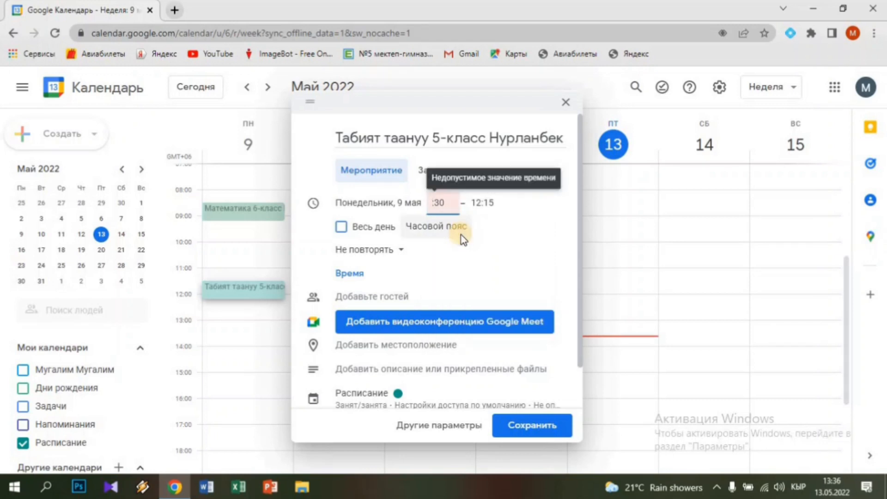
text(05)
key(BackSpace)
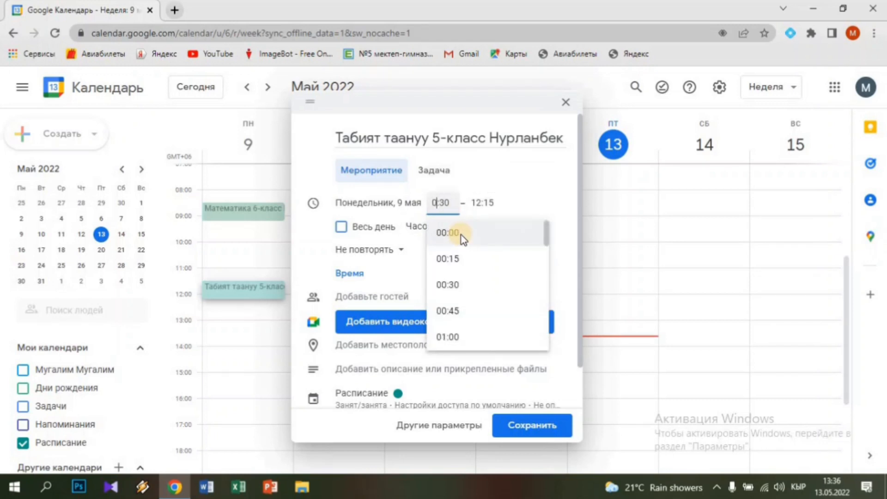
text(8)
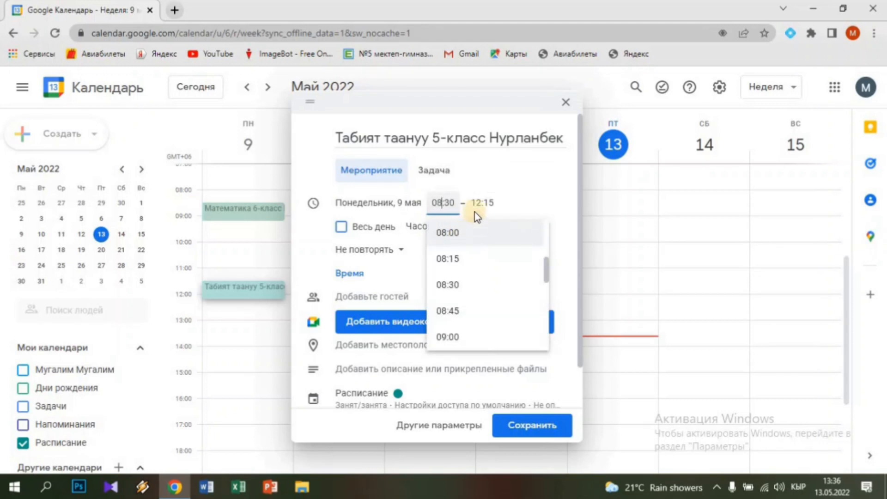
click(492, 209)
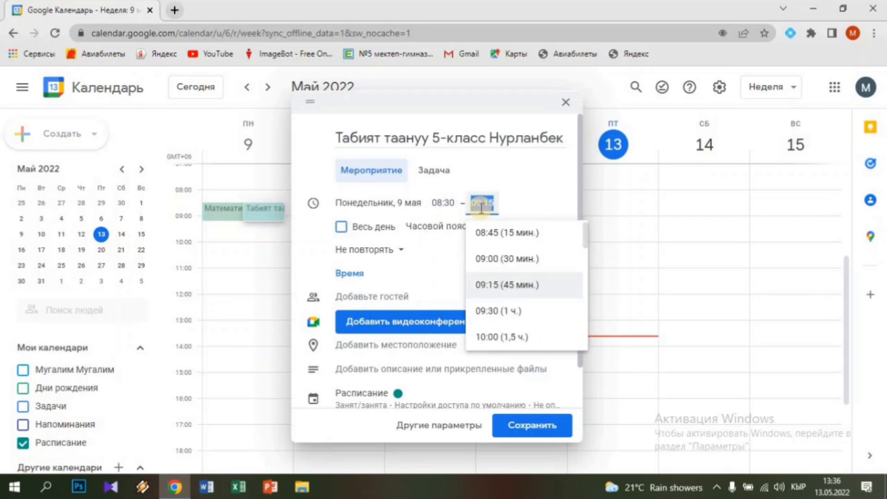
Make it repeat 'Еженедельно – понедельник', set location 112, and save
click(365, 252)
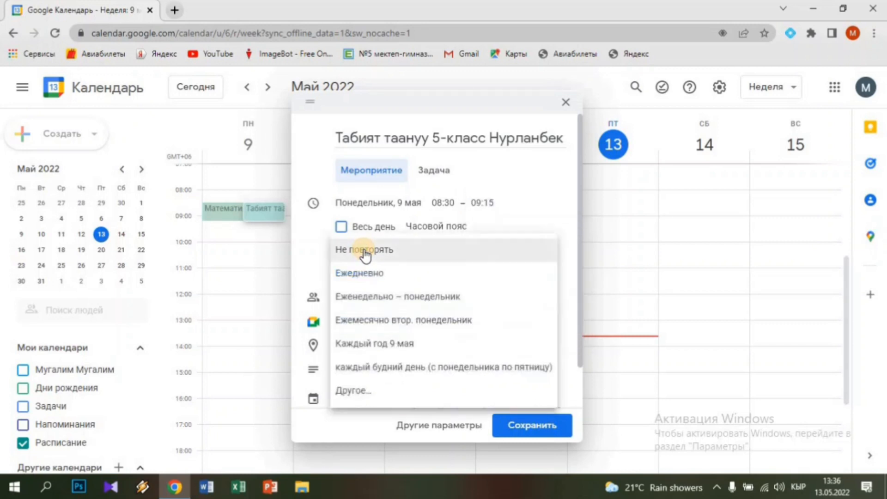
click(369, 300)
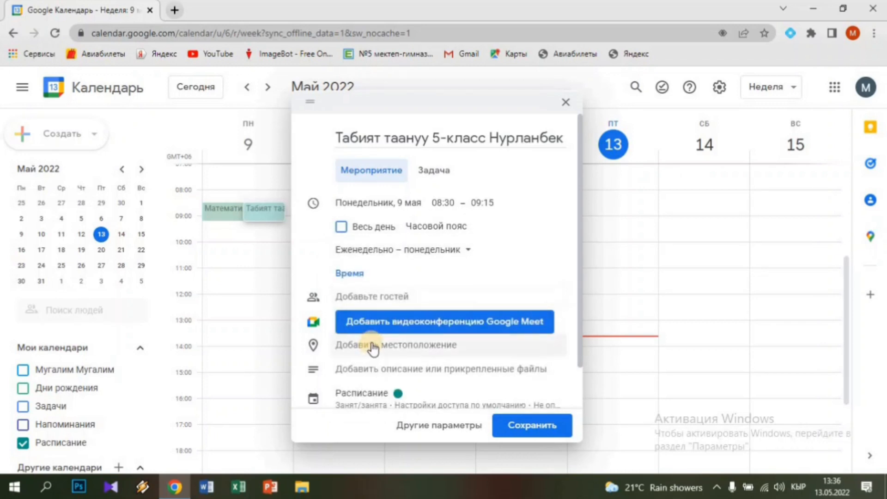
scroll(373, 350, down, 1)
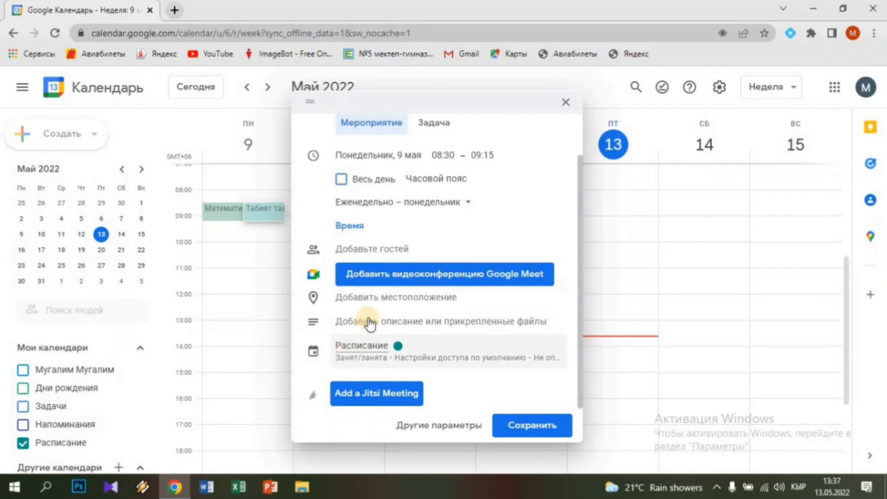
click(386, 299)
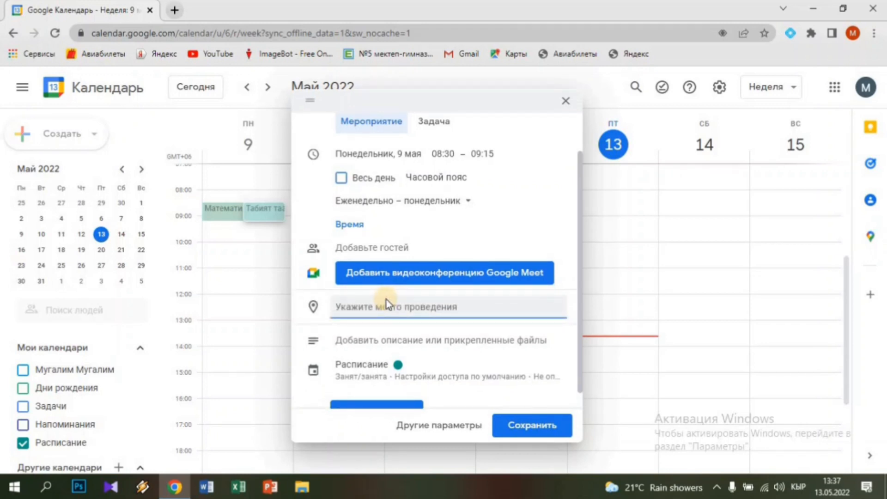
text(112)
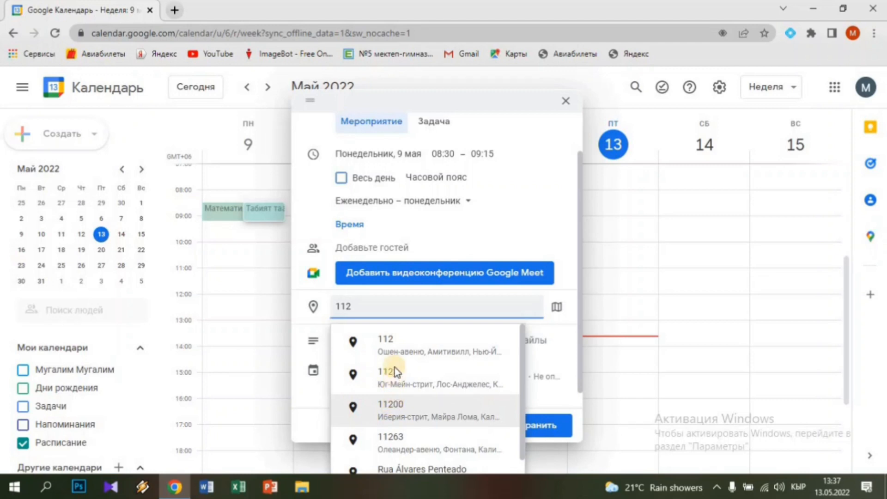
click(547, 433)
click(548, 429)
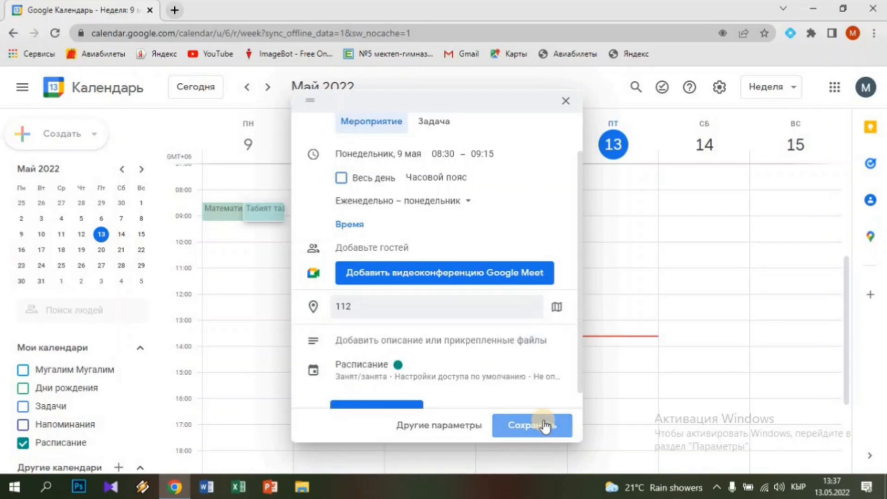
Open the Табият таануу 5-класс lesson, dismiss the tip, and enter its full edit page
click(264, 213)
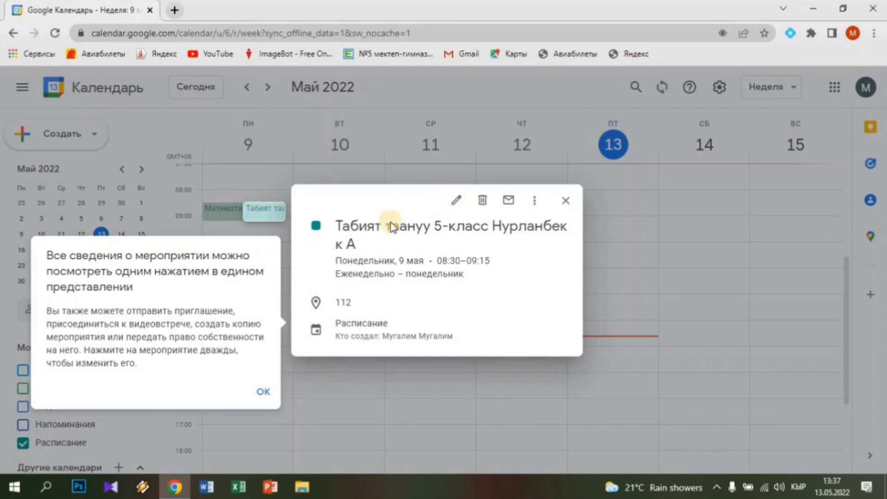
click(458, 200)
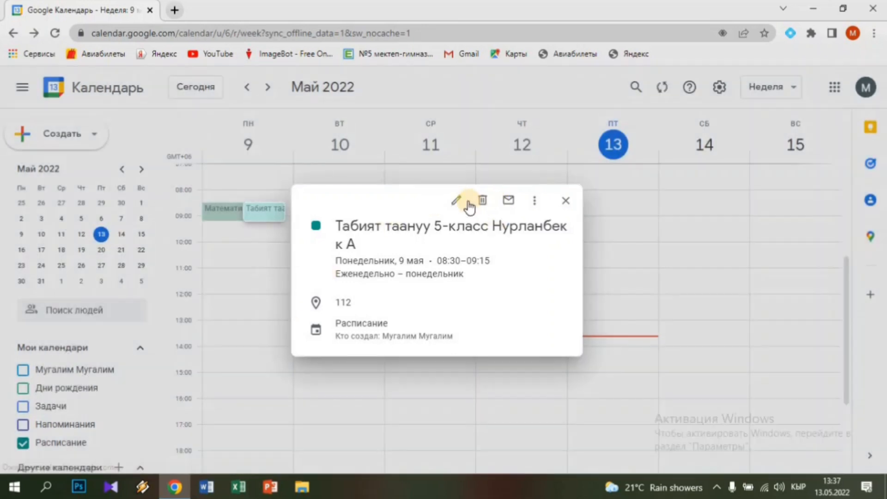
click(458, 200)
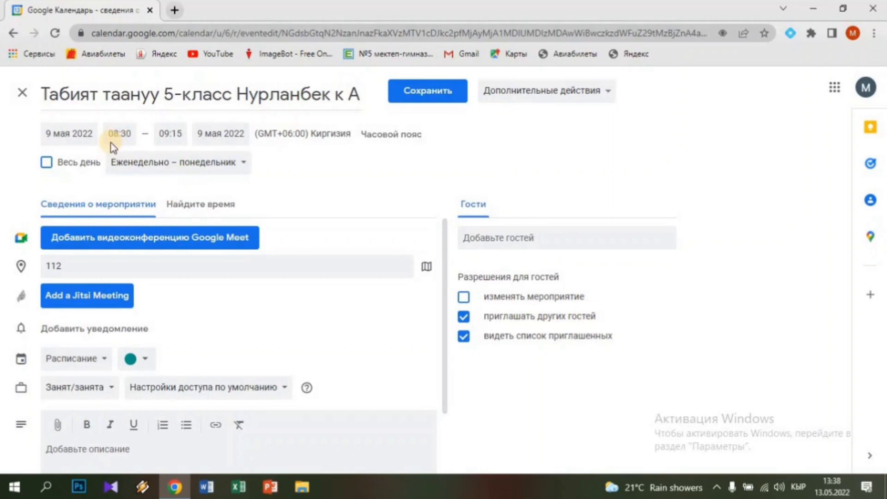
Save the Табият таануу lesson unchanged and return to the 9–15 May week
scroll(106, 278, down, 2)
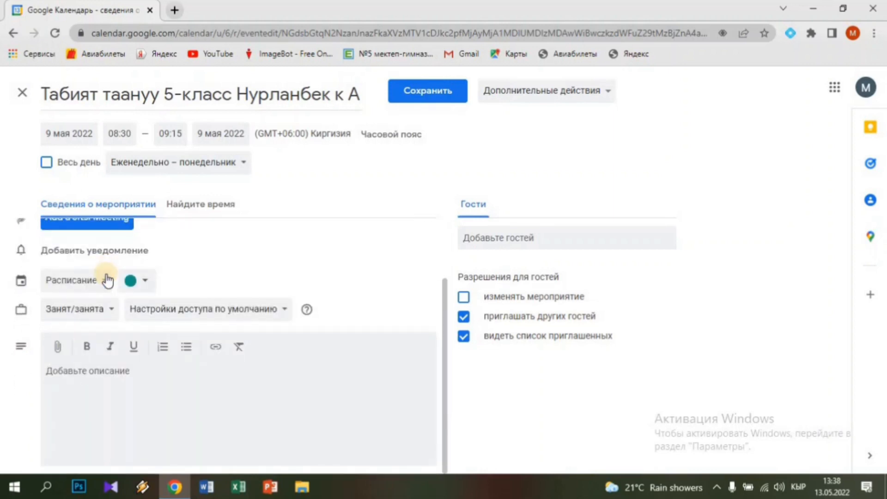
scroll(109, 281, up, 2)
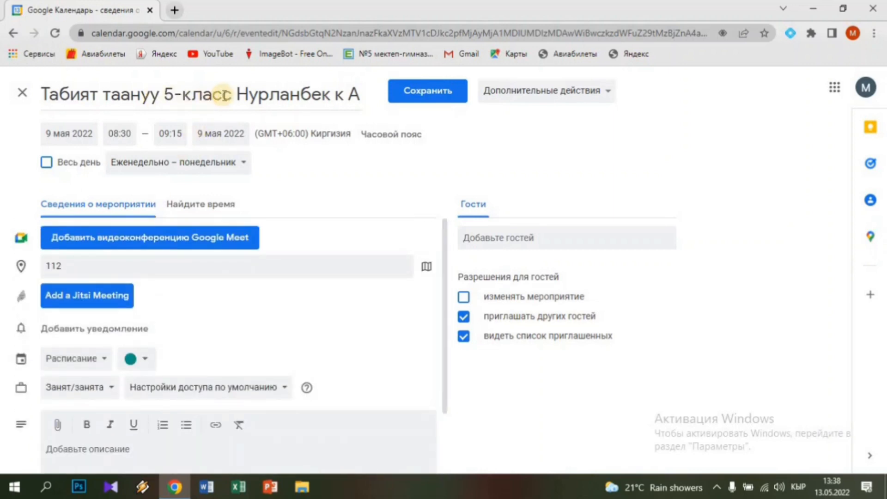
click(248, 95)
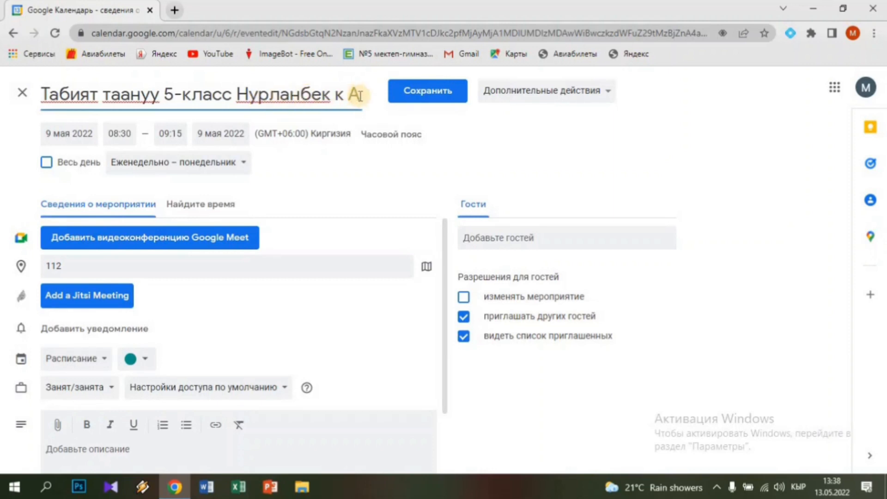
click(425, 93)
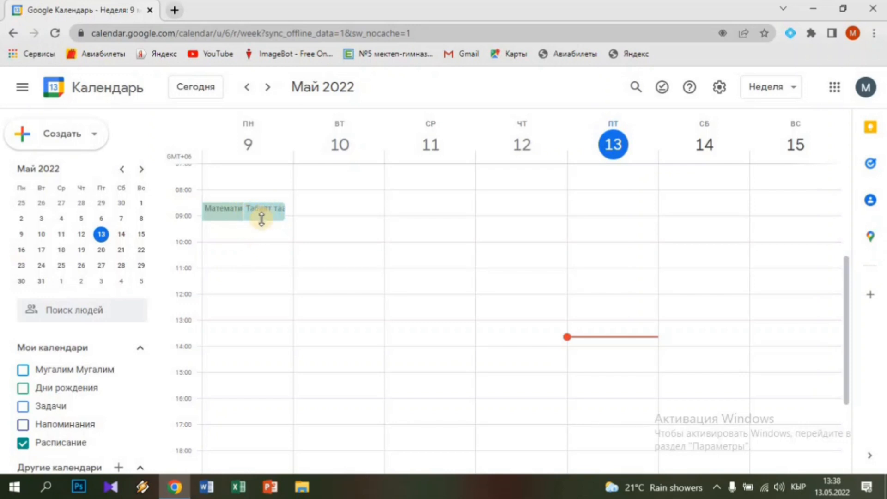
Create a Monday event titled 'География 7-класс' followed by the teacher's name
click(249, 279)
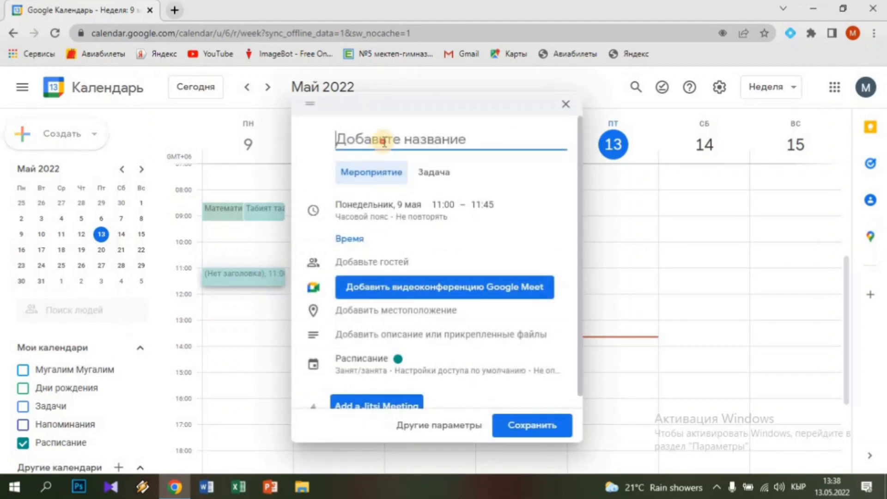
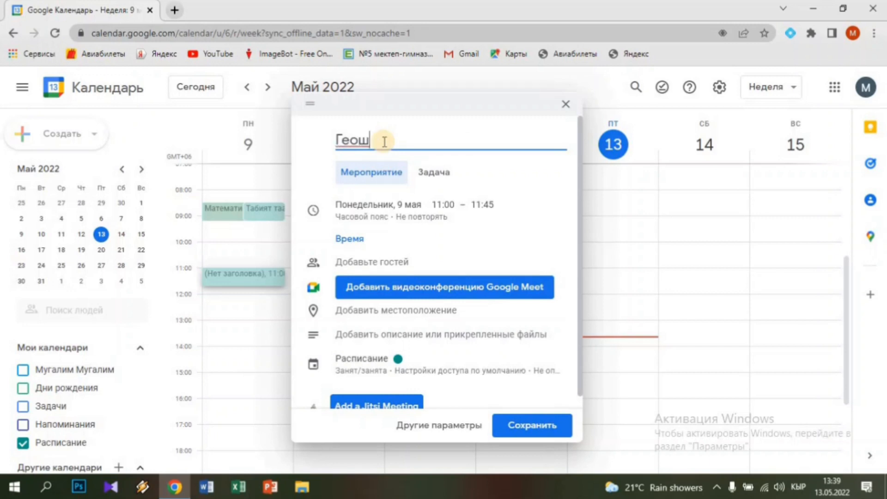
key(BackSpace)
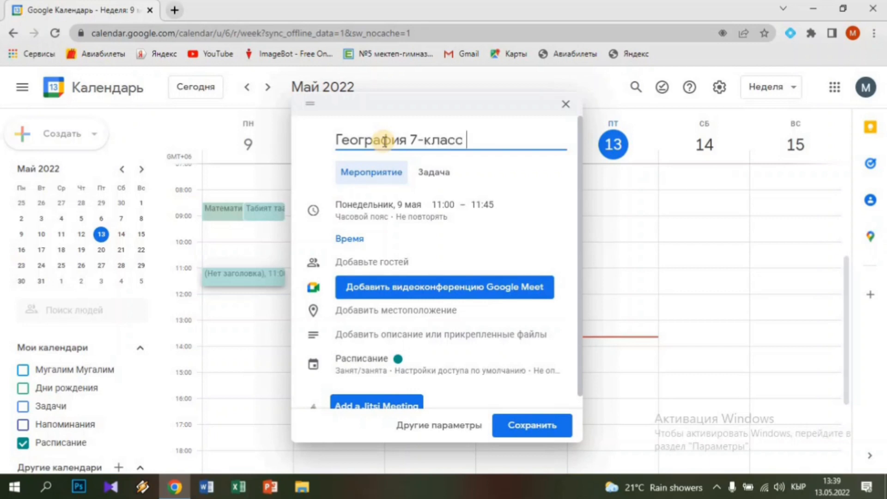
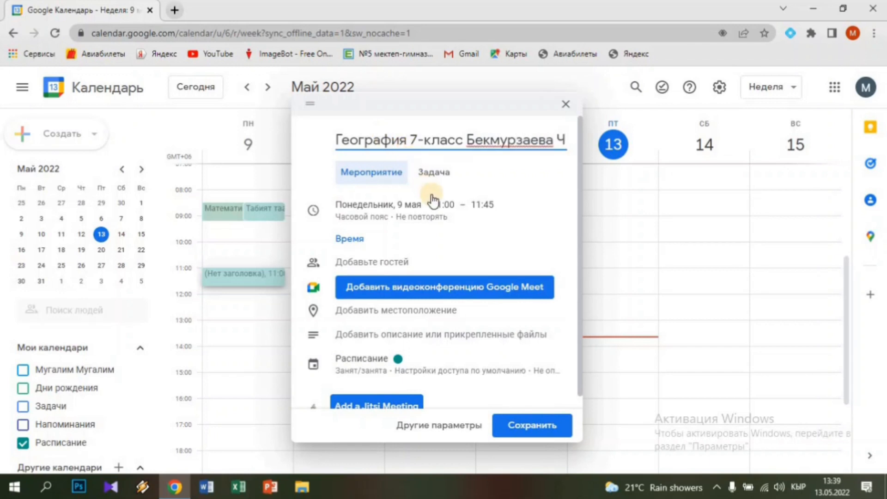
Set the География lesson's time to 08:30–09:15
click(441, 208)
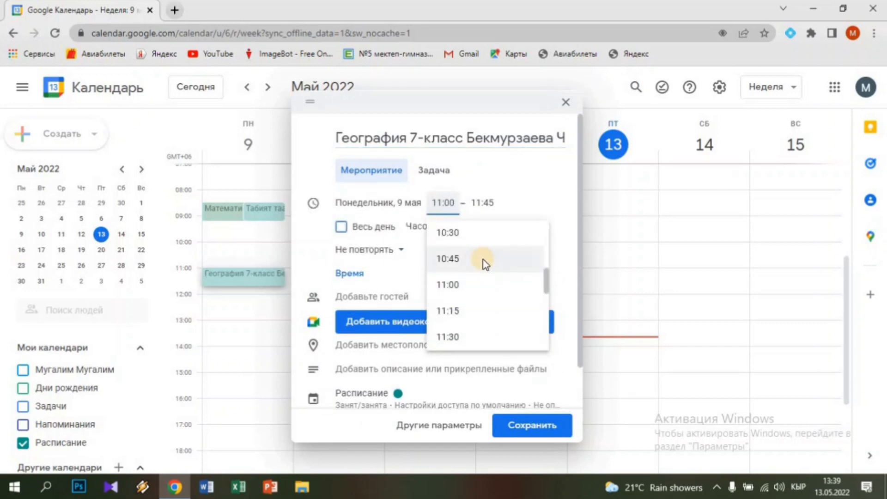
key(BackSpace)
key(BackSpace)
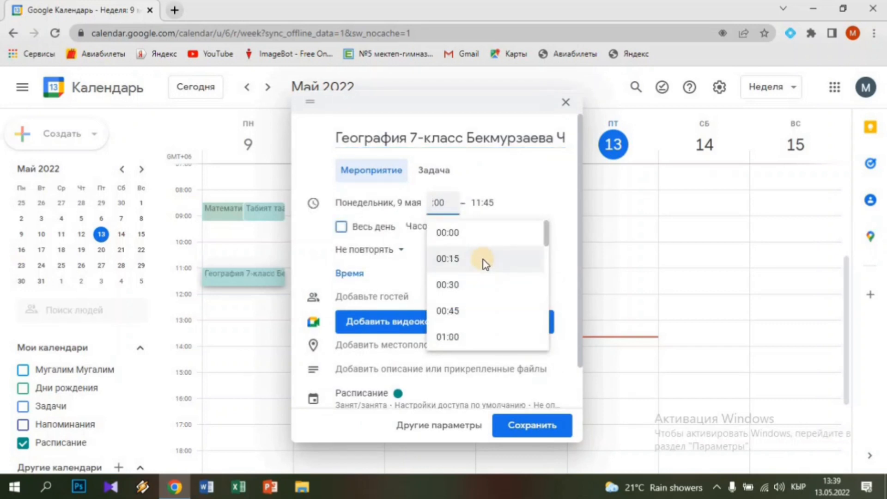
text(08)
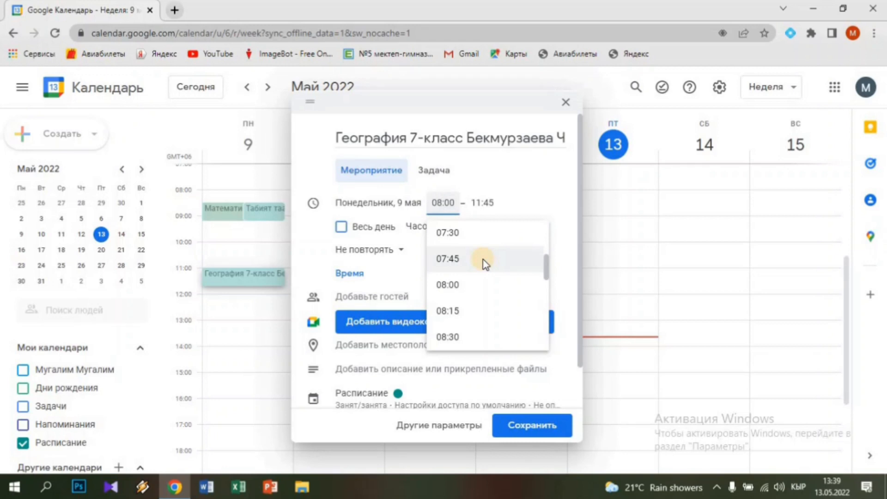
key(BackSpace)
key(BackSpace)
text(30)
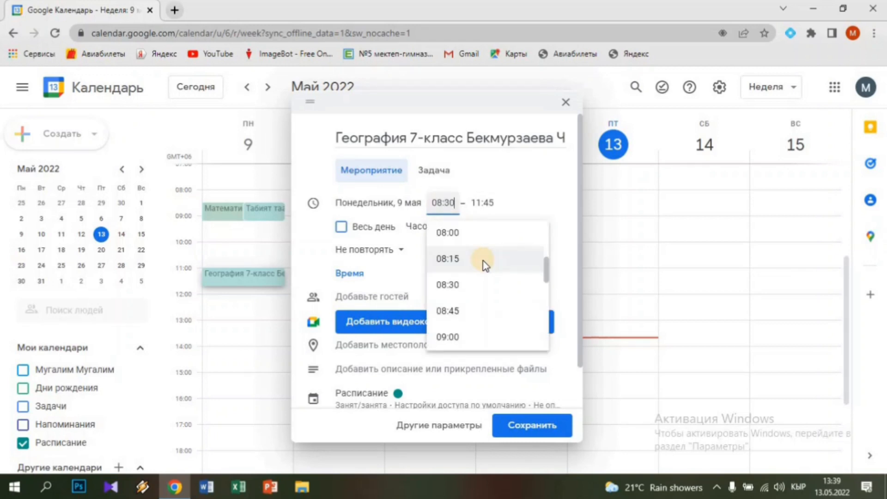
click(483, 203)
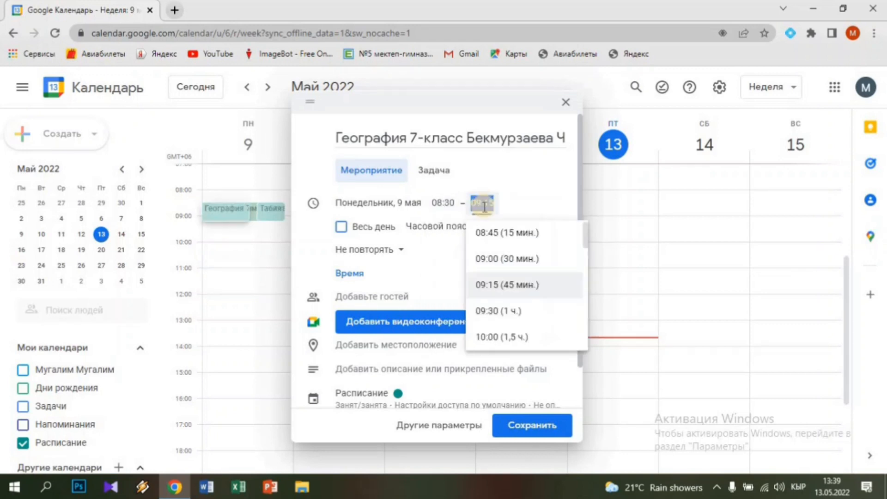
Repeat it weekly on Monday, set location 114, and save
click(368, 257)
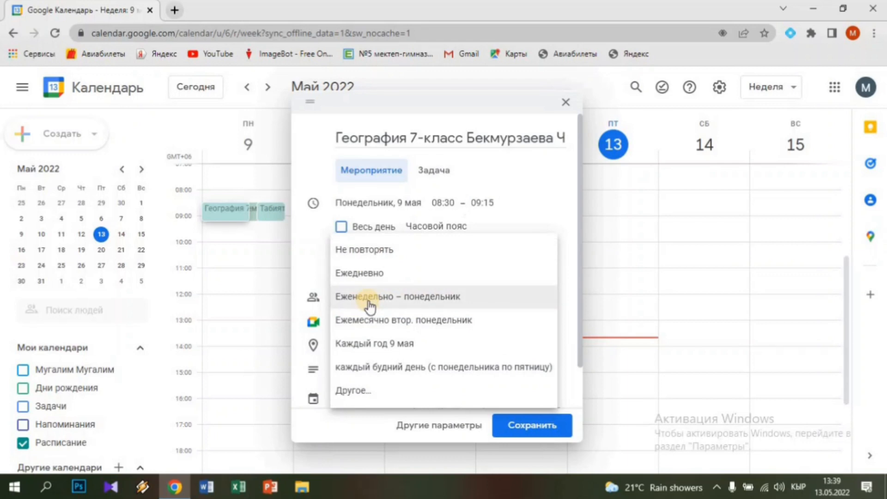
click(369, 300)
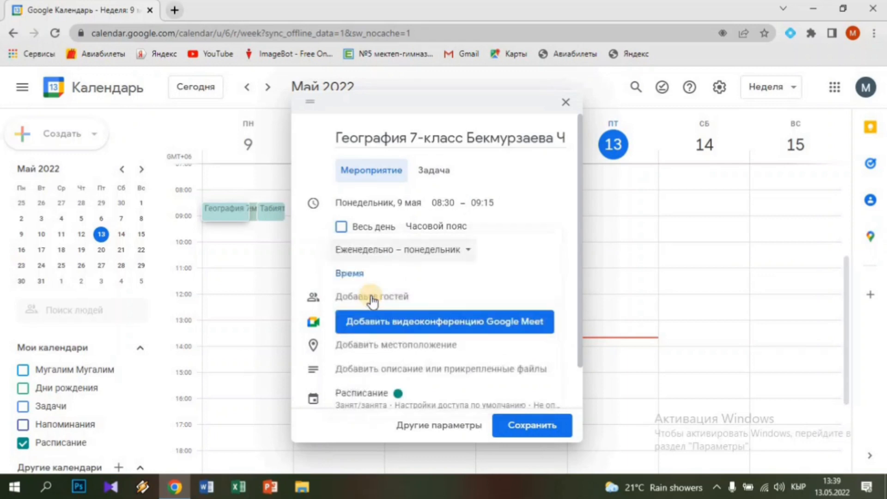
click(374, 350)
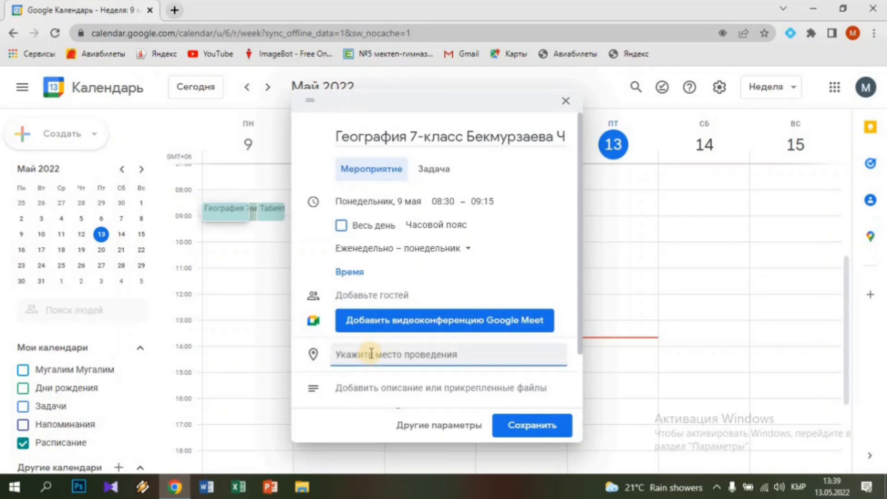
text(11)
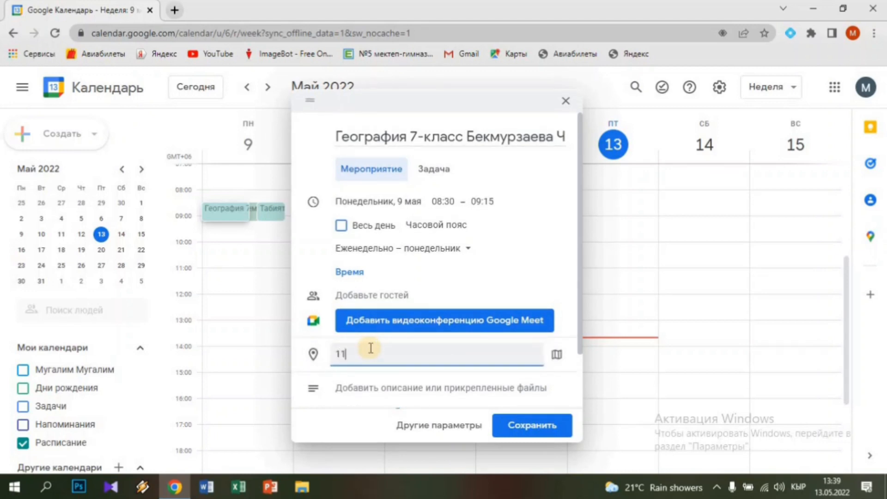
text(4)
click(560, 430)
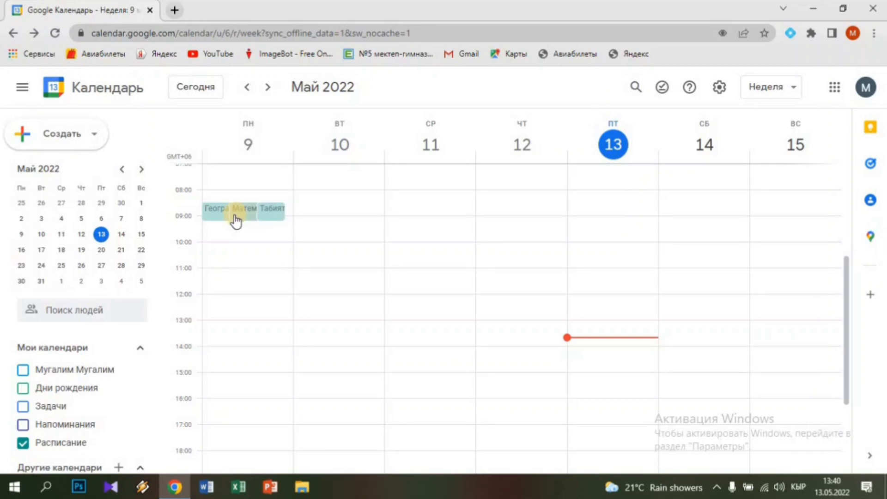
Delete the География 7-класс lesson
click(219, 217)
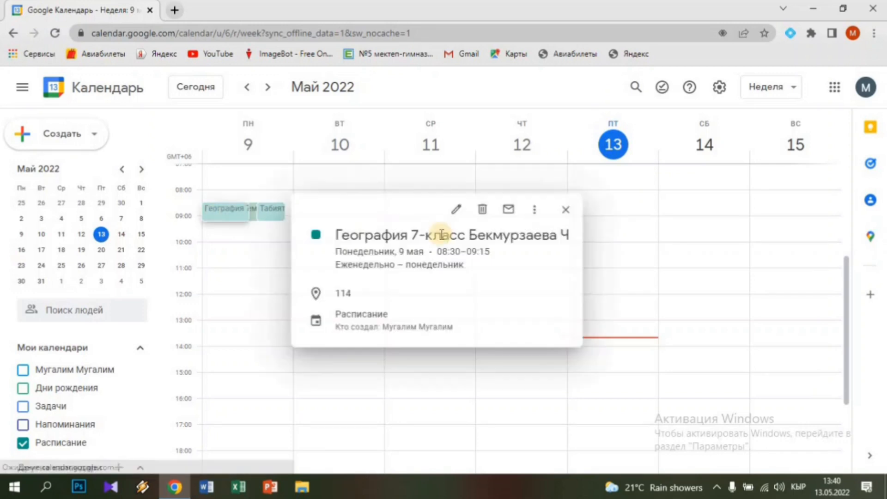
click(482, 210)
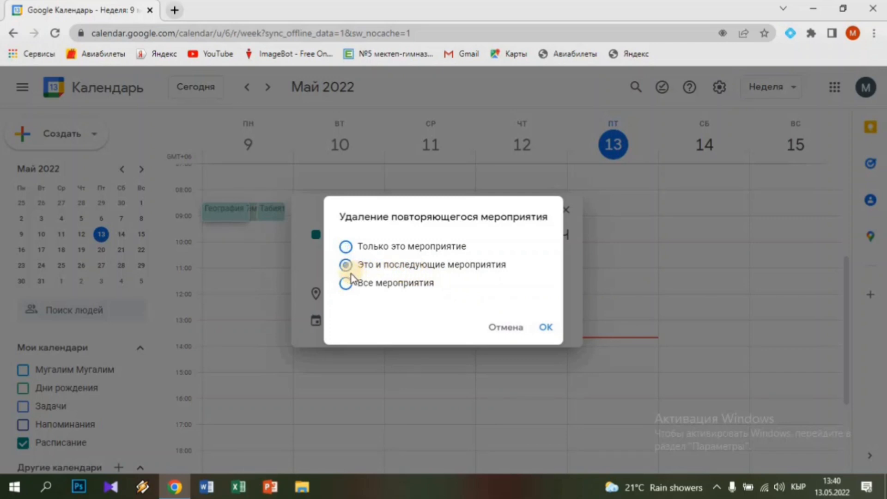
click(544, 327)
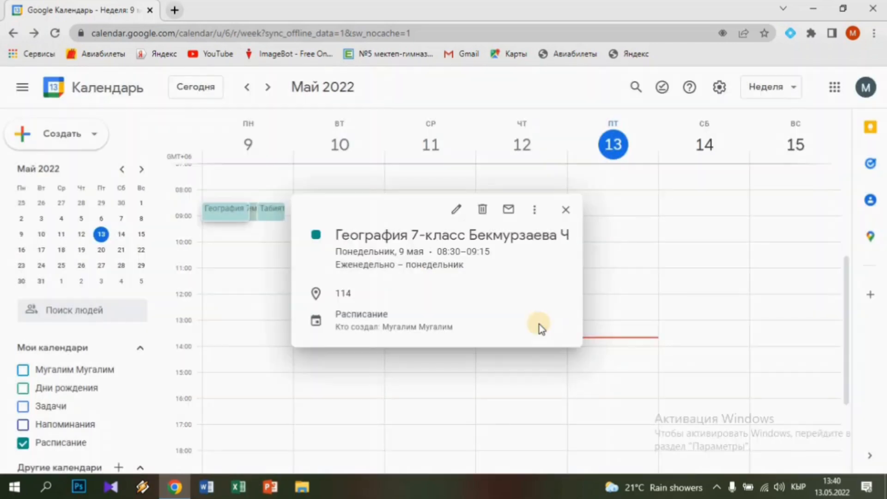
Delete all occurrences ('Все мероприятия') of the Табият таануу 5-класс lesson
click(271, 218)
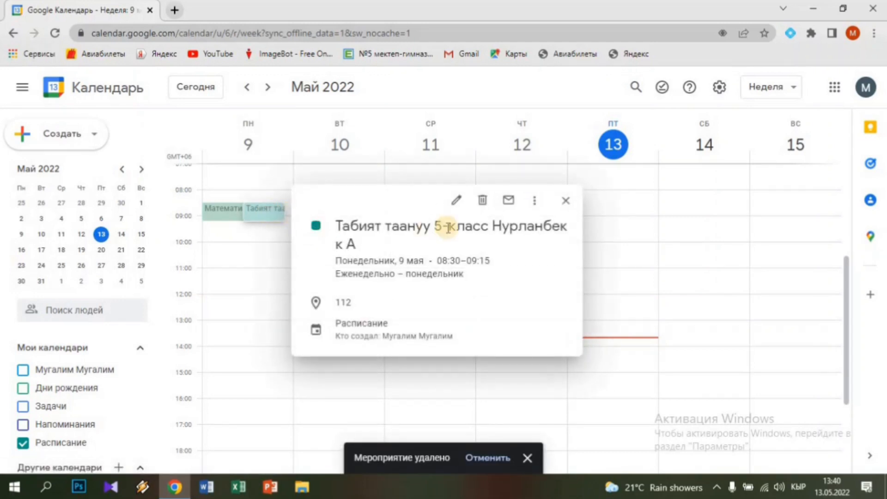
click(481, 207)
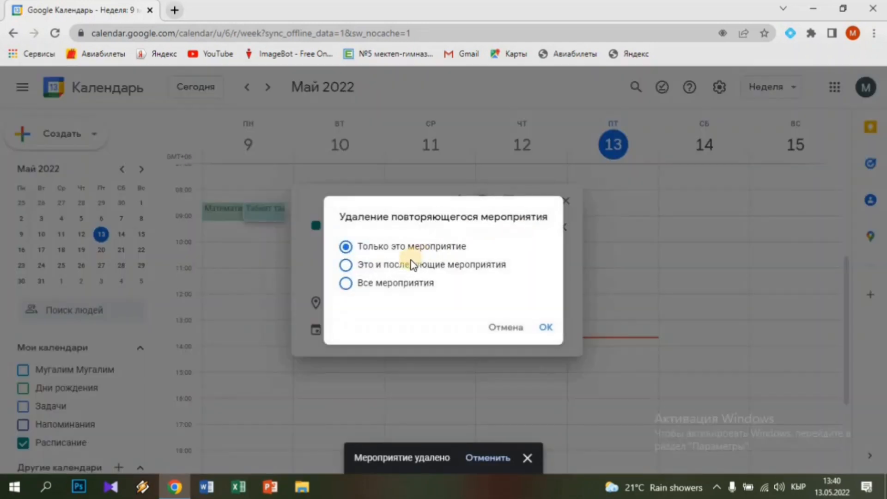
click(353, 287)
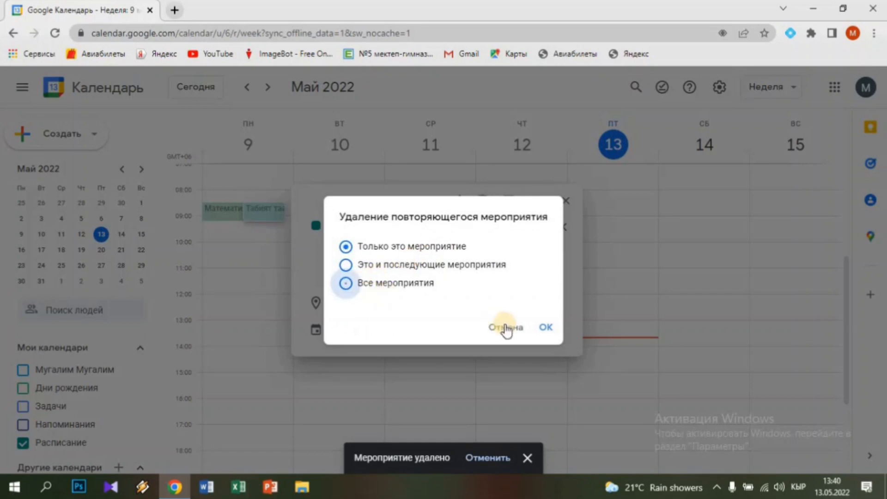
click(550, 328)
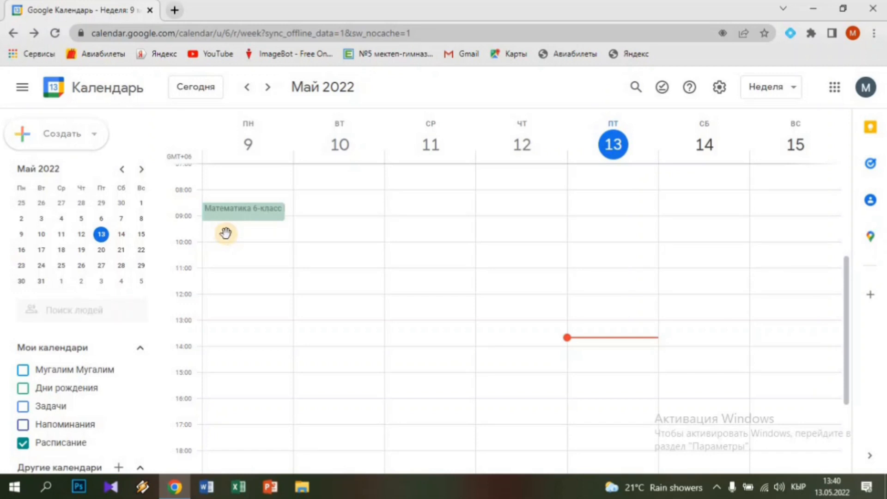
Create a Monday event 'Математика 6-класс' running 09:20–10:05
click(228, 236)
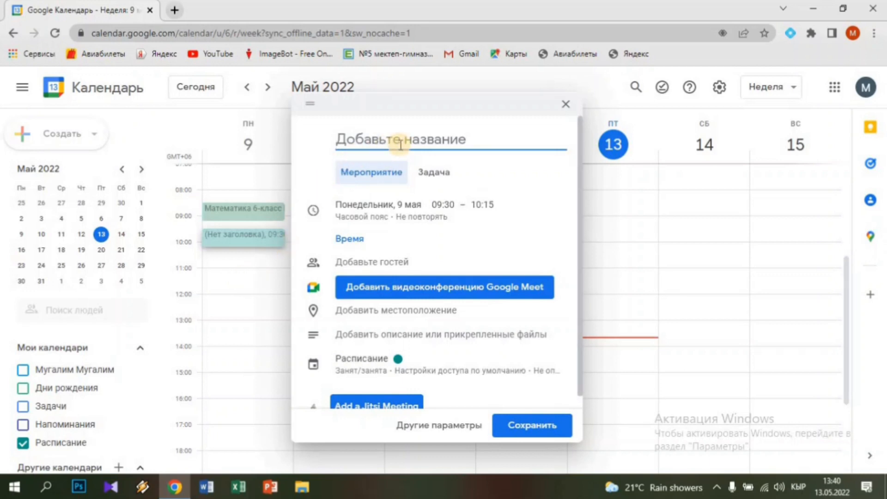
text(Мат)
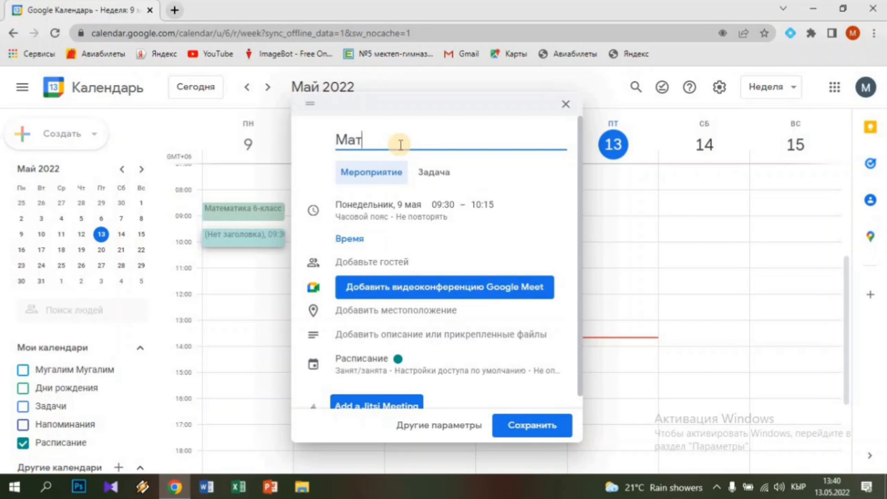
text(ематика)
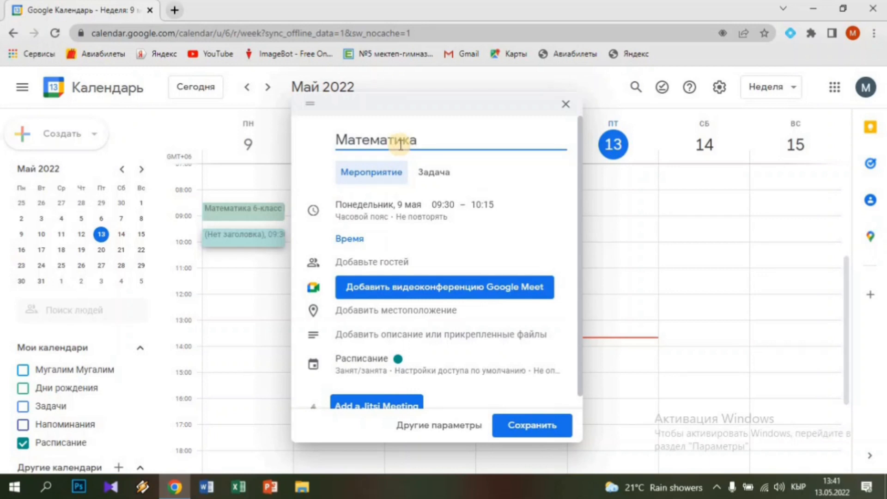
text( 6-)
text(класс)
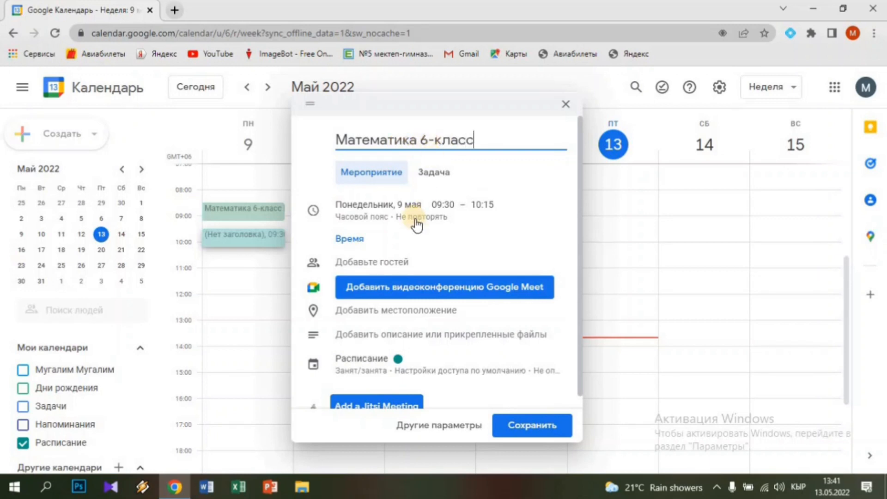
click(442, 204)
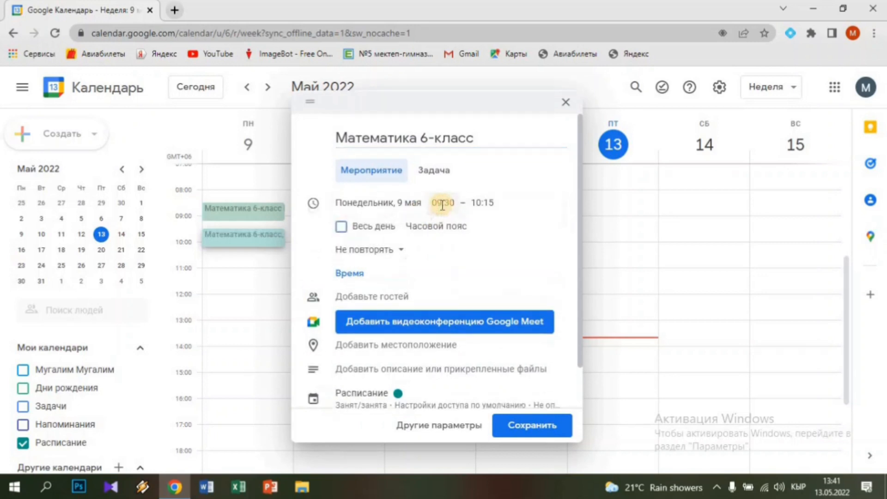
click(442, 203)
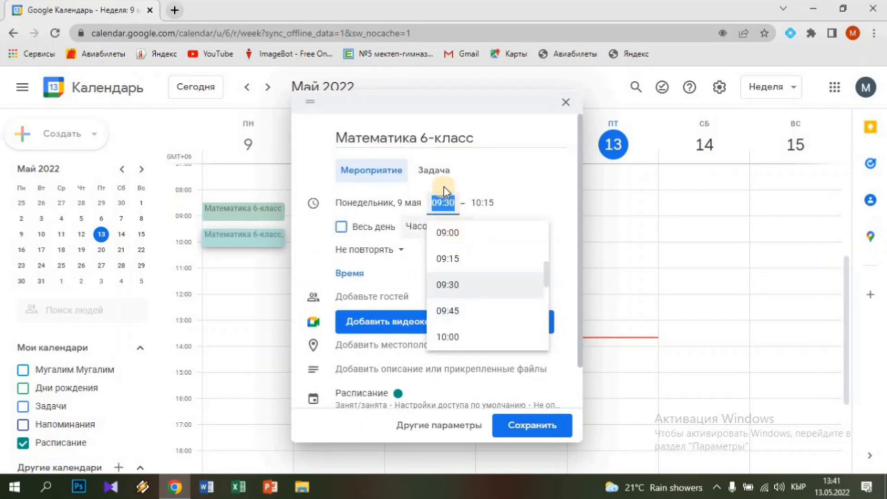
click(449, 202)
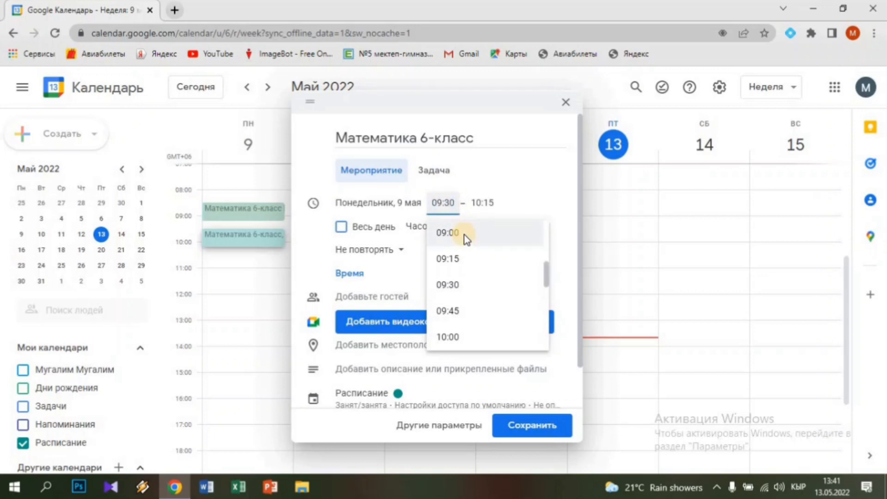
key(BackSpace)
key(BackSpace)
text(20)
click(483, 202)
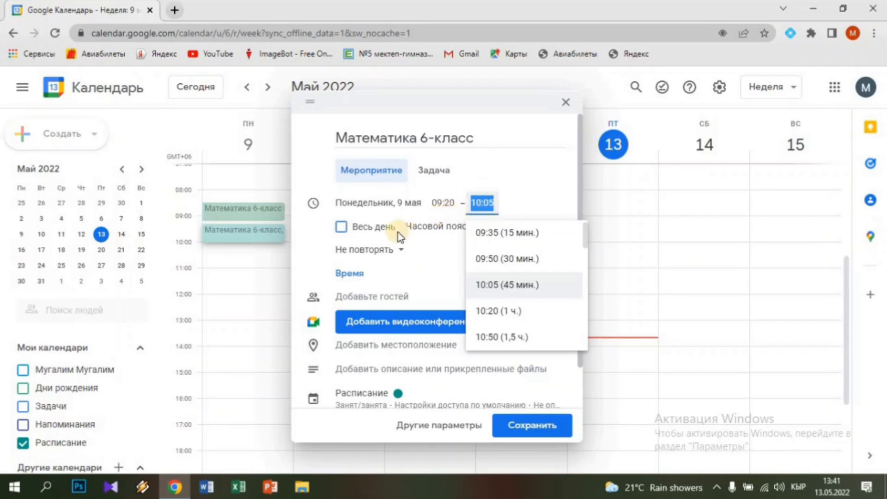
Repeat it 'Еженедельно – понедельник', set location 115, and save
click(373, 252)
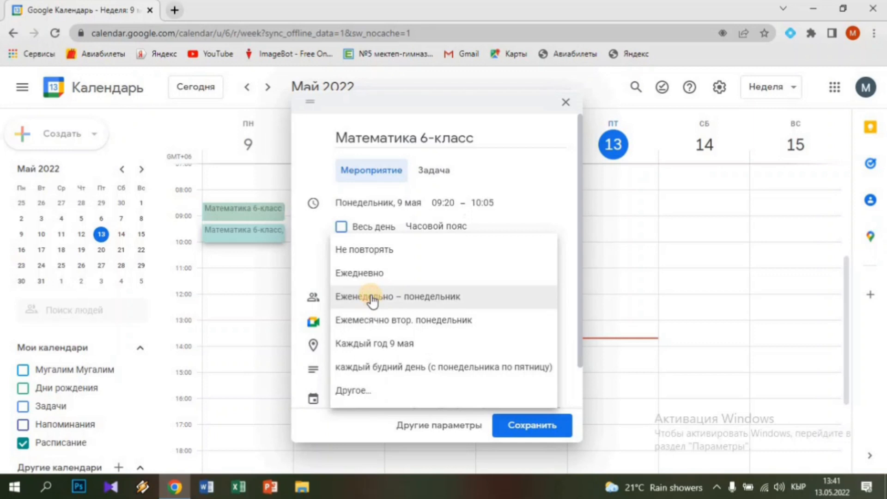
click(372, 297)
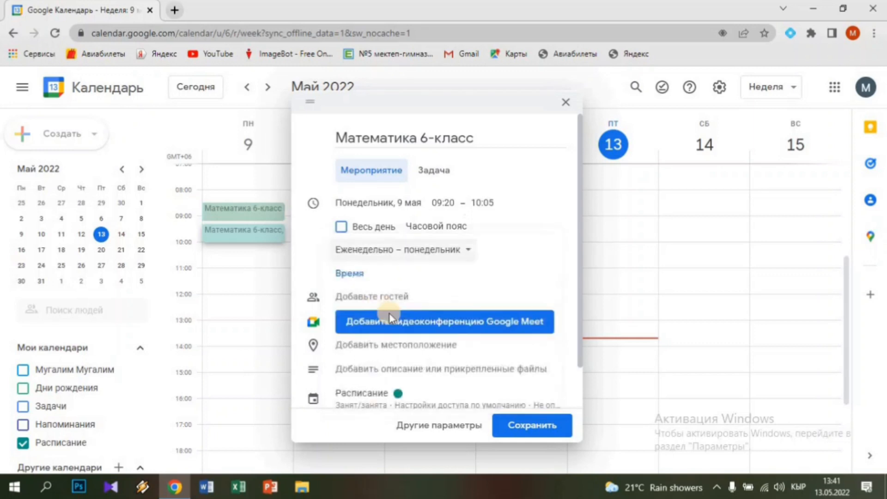
click(370, 350)
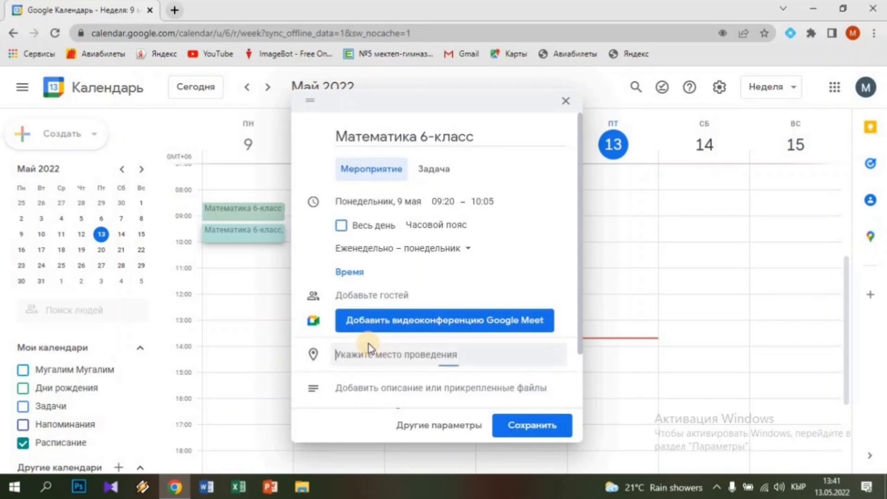
text(115)
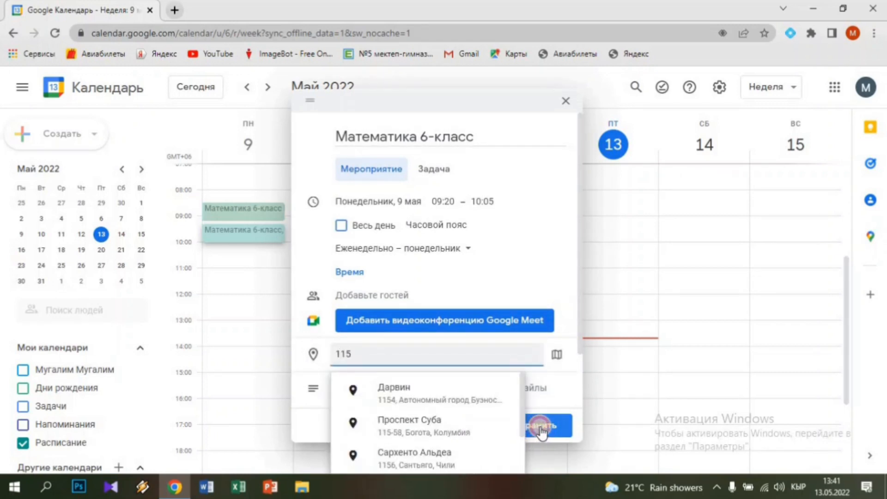
click(539, 429)
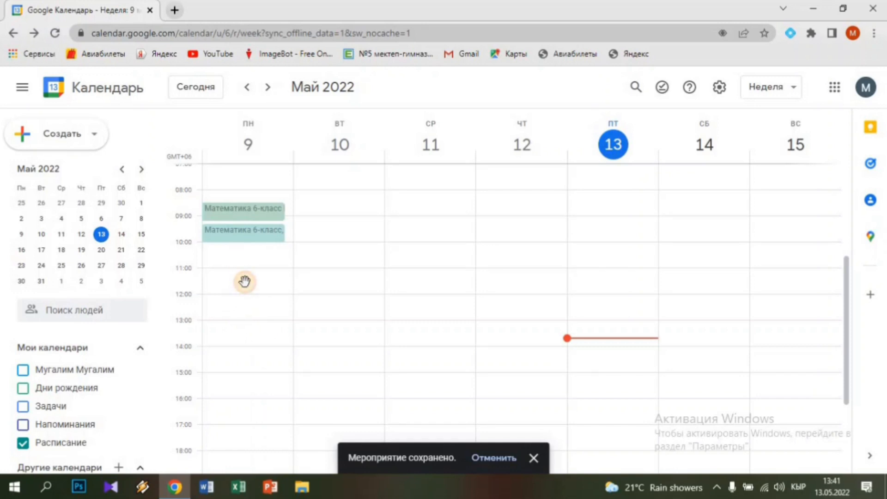
Create a Monday event titled 'Алгебра 11-класс'
click(243, 280)
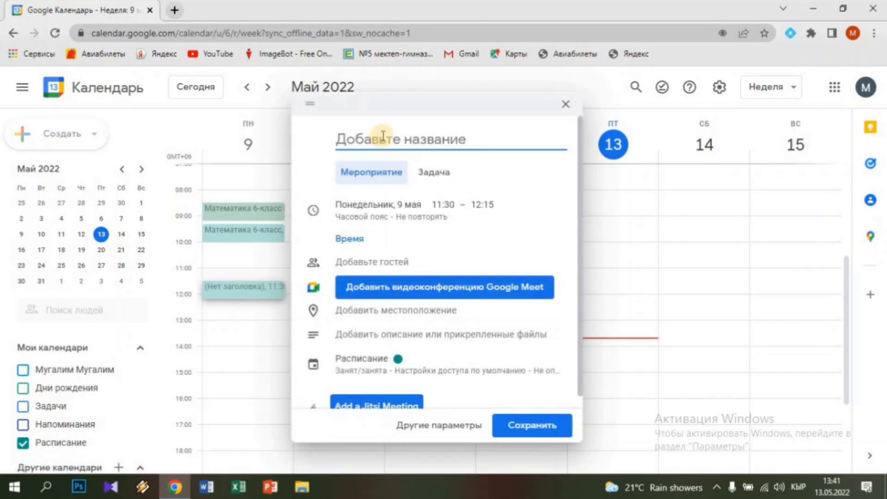
text(Aл)
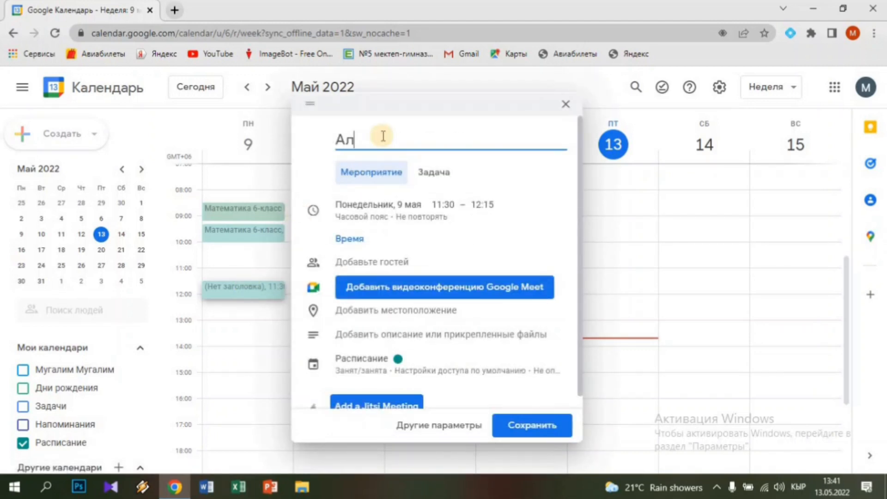
text(гебра 11-к)
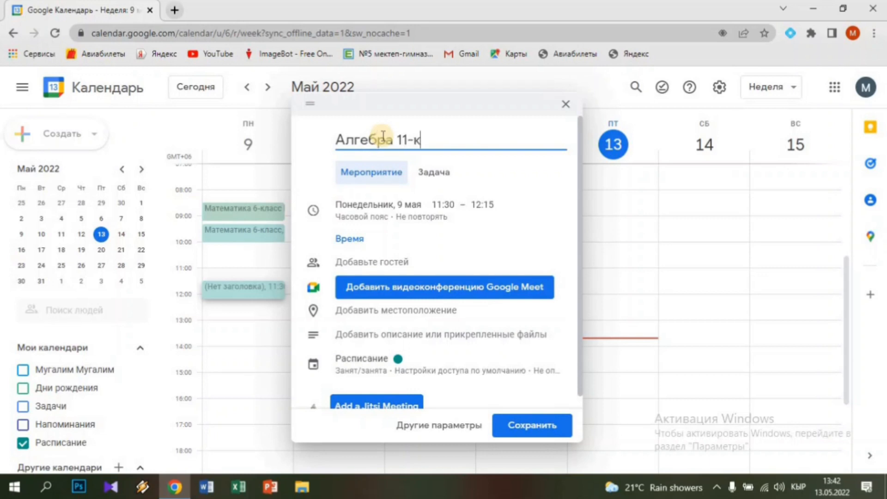
text(ласс)
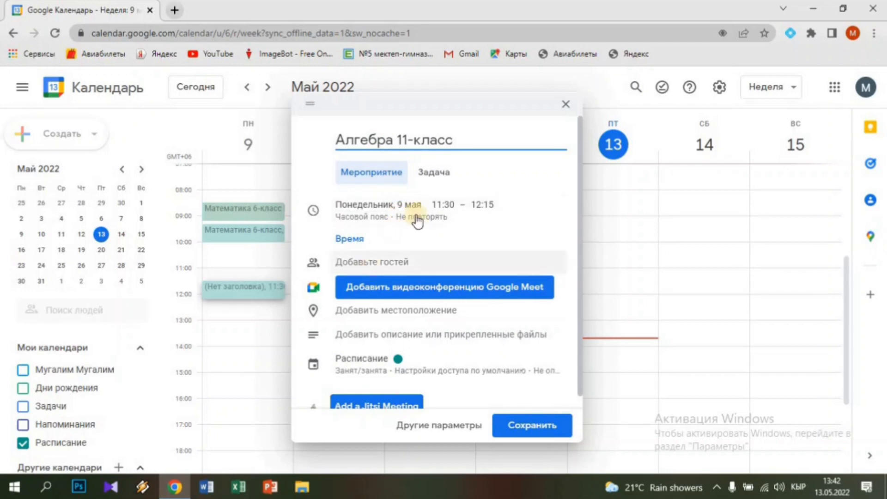
Set it to 10:10–10:55, repeating weekly on Mondays, and save it
click(441, 209)
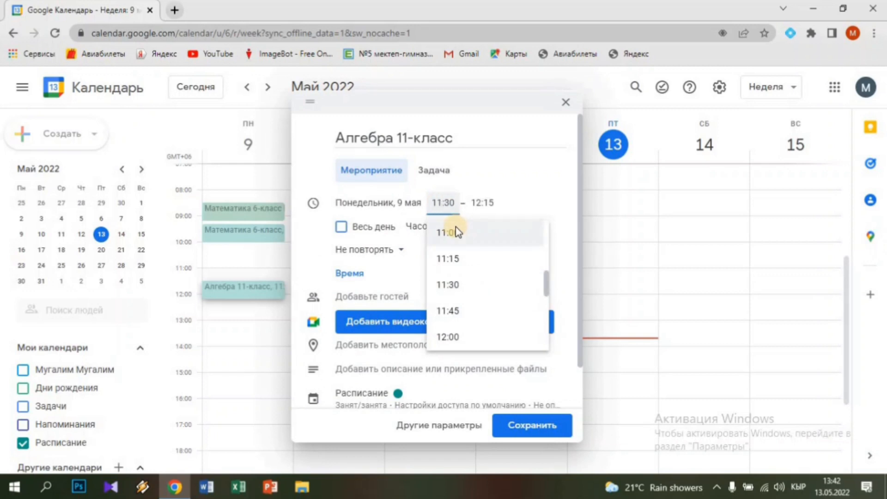
key(BackSpace)
text(0)
key(BackSpace)
key(BackSpace)
text(10:)
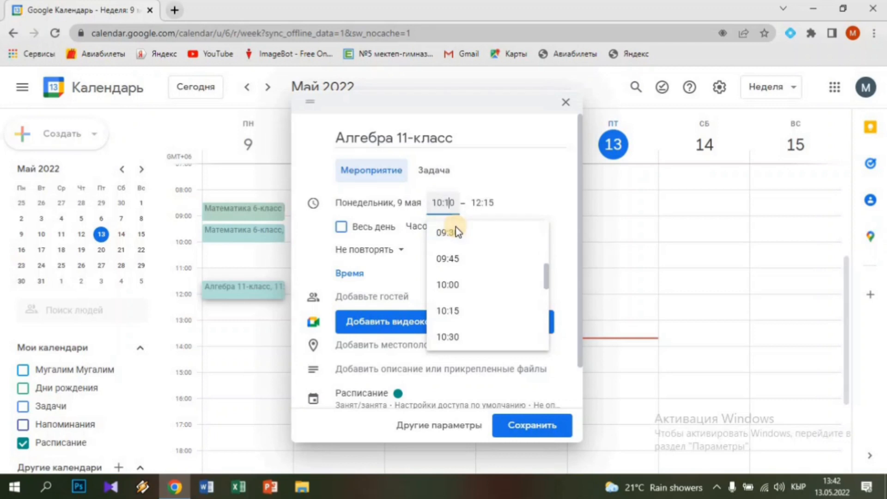
click(487, 204)
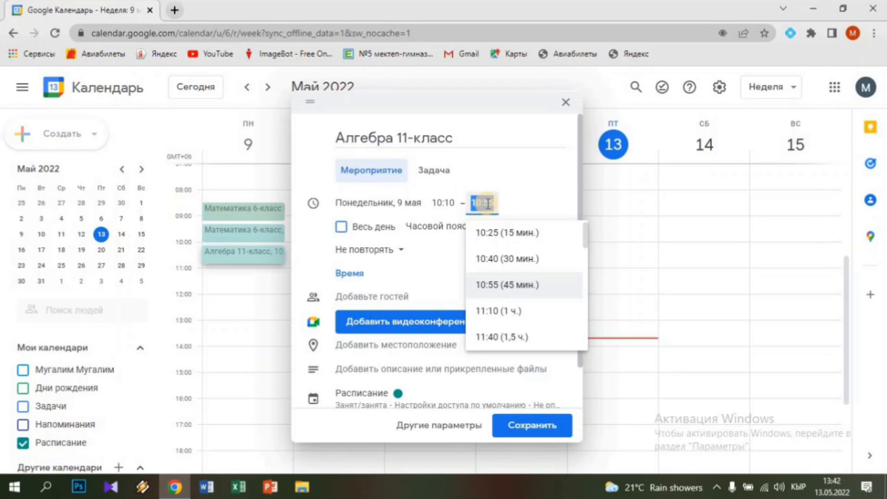
click(388, 257)
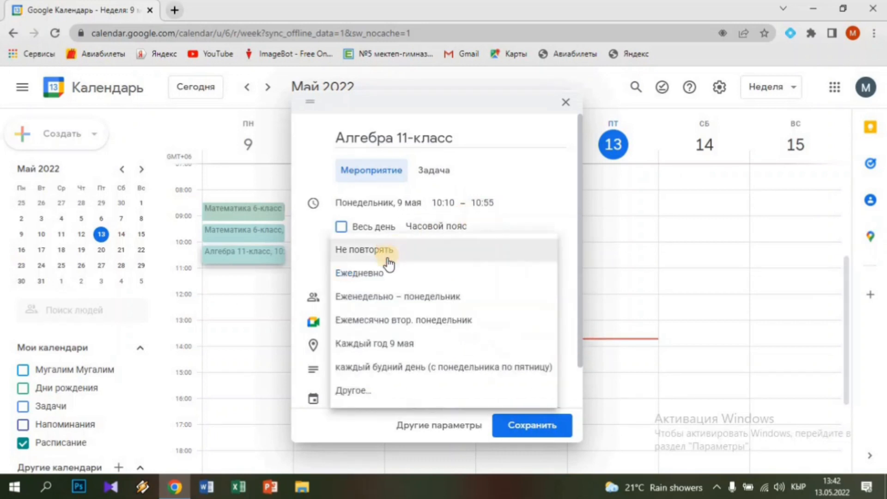
click(385, 300)
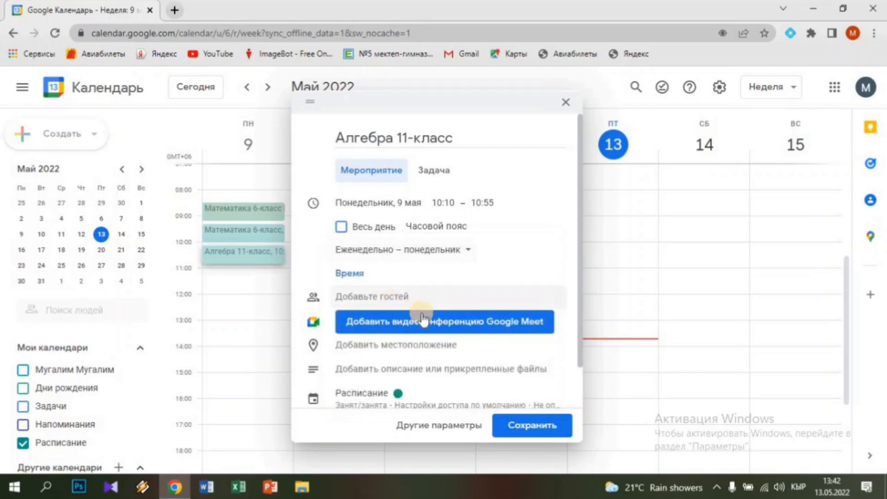
click(530, 425)
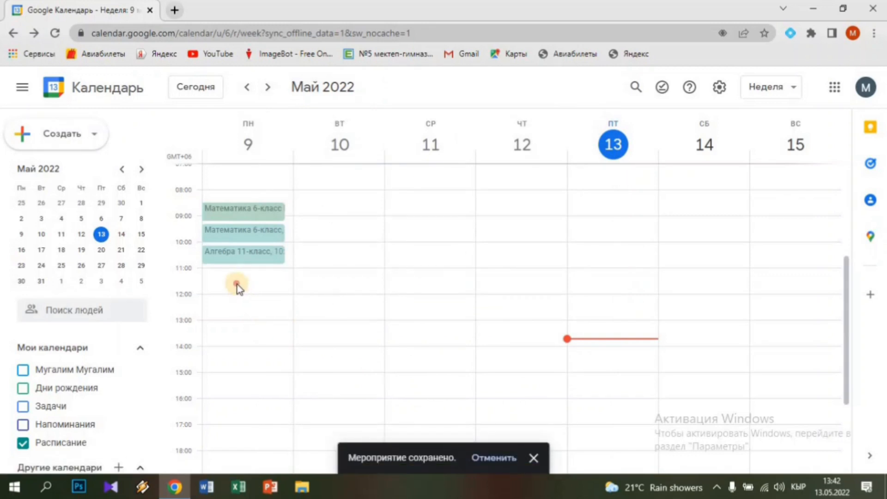
Create another Monday event titled 'Алгебра 11-класс'
click(237, 287)
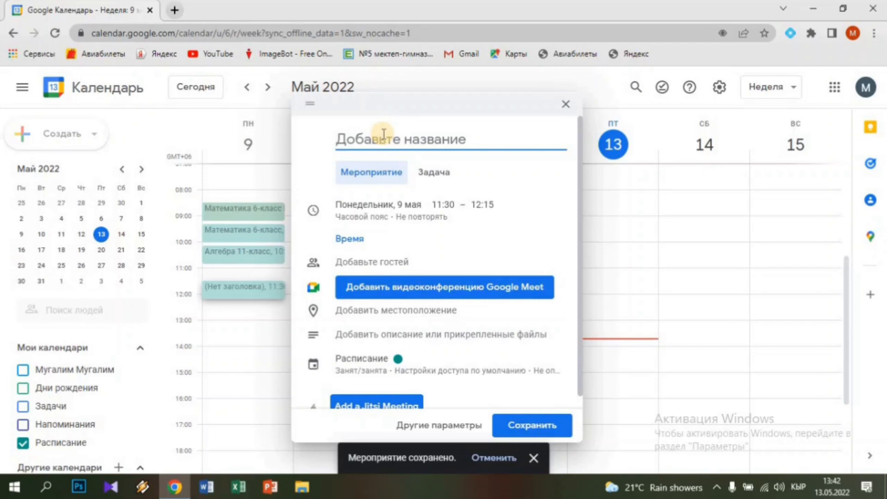
text(М)
key(BackSpace)
text(алгебра)
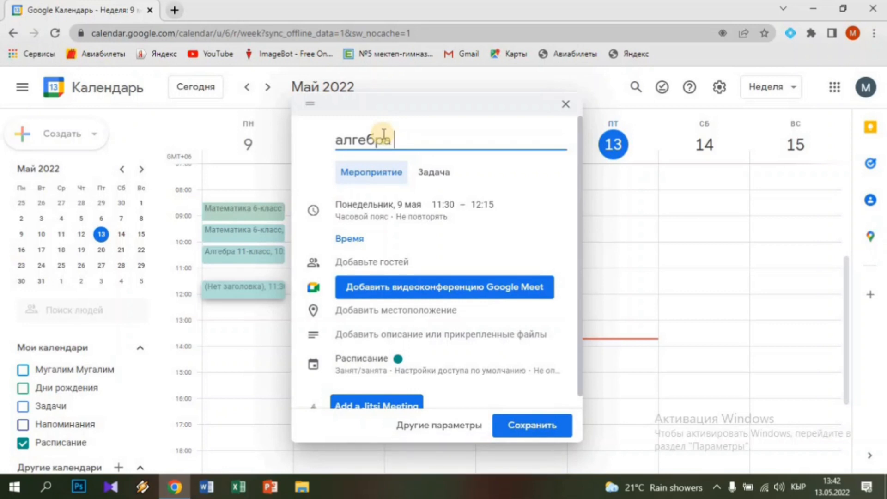
key(Home)
key(Delete)
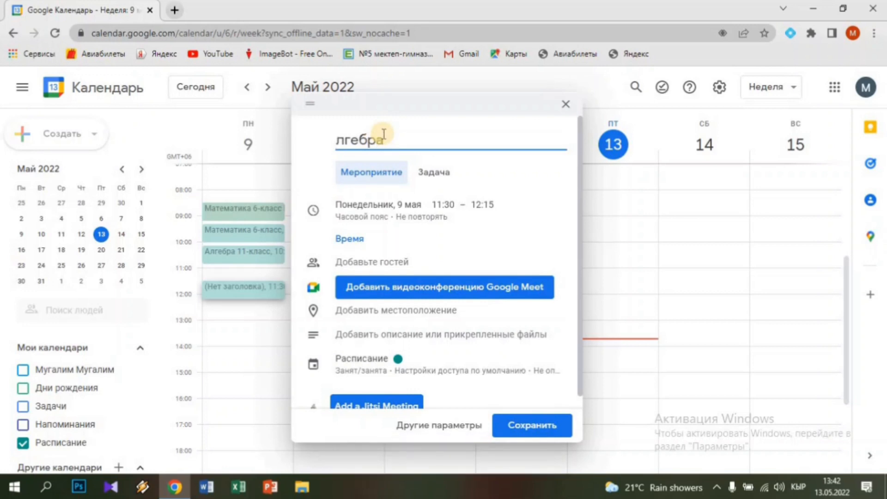
text(А)
key(End)
text(11)
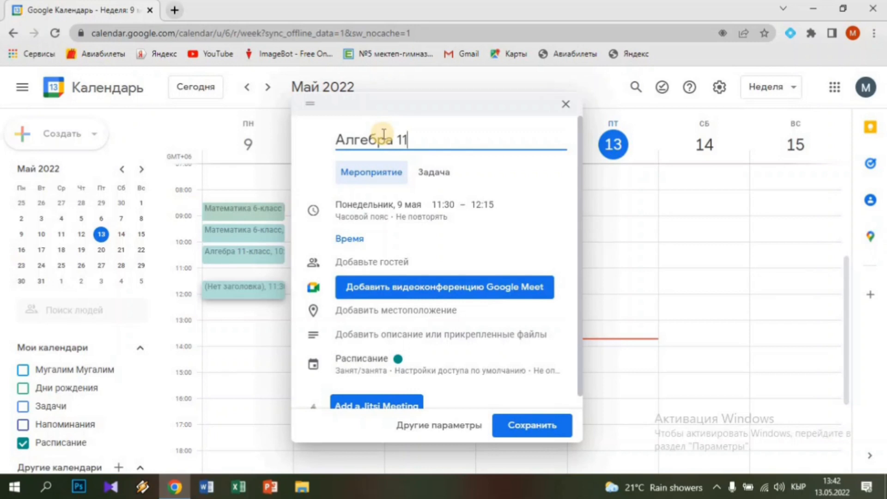
text(-класс)
Set it to 11:05–11:50, weekly on Mondays, with location 115, and save it
click(444, 207)
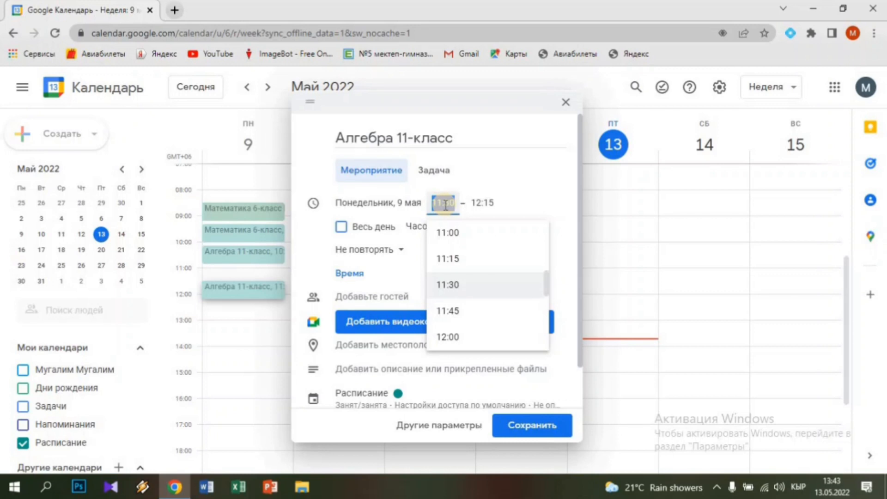
click(445, 205)
key(BackSpace)
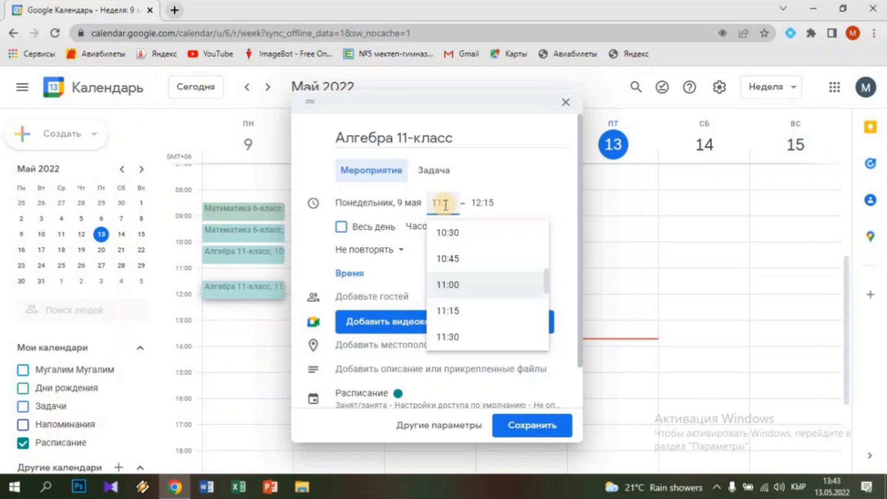
text(5)
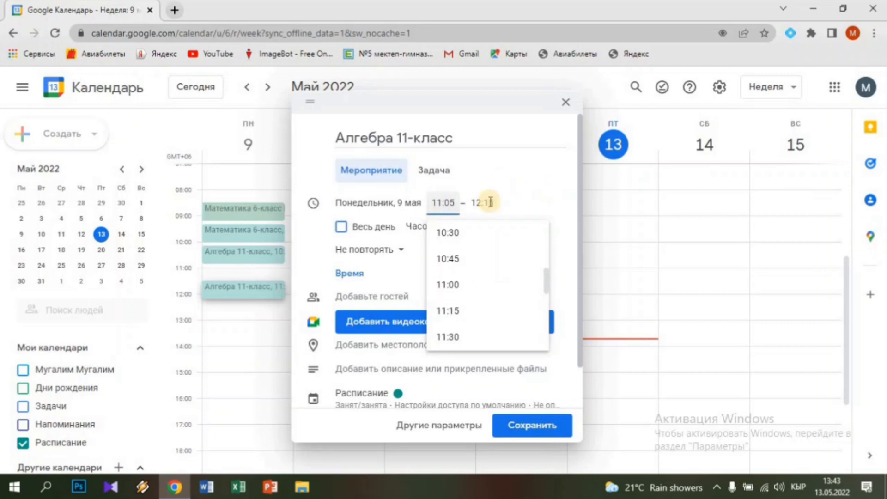
click(483, 204)
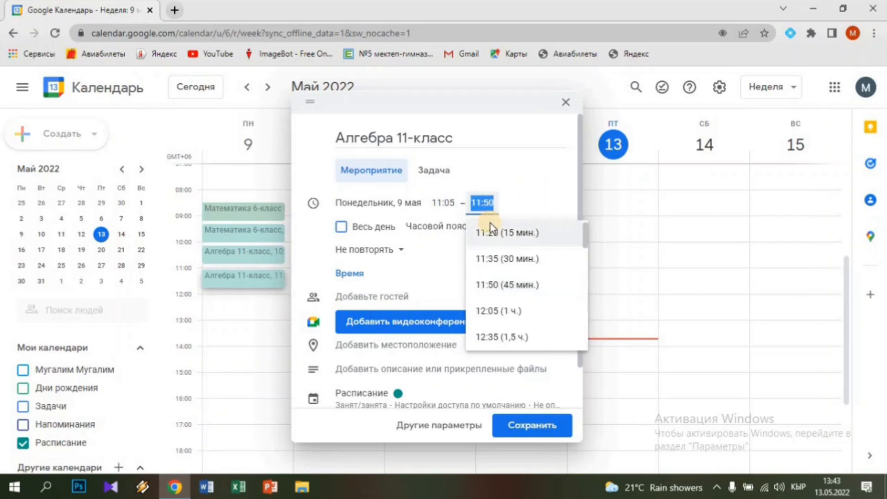
click(372, 252)
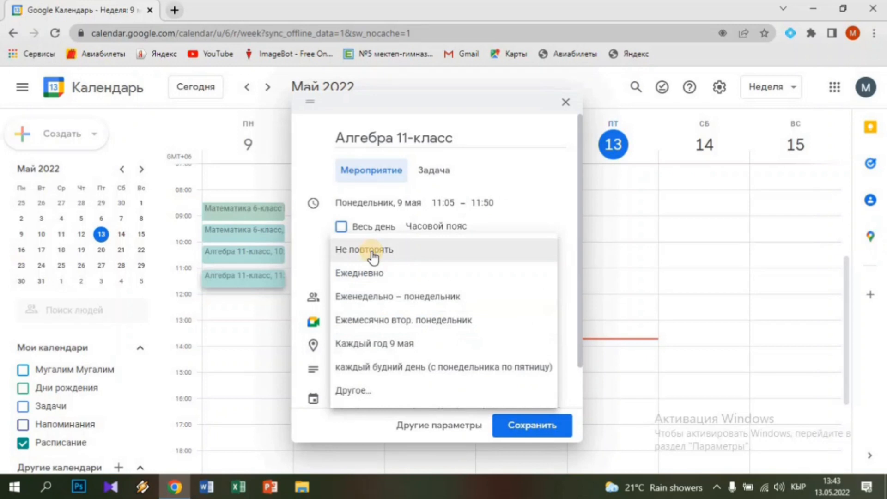
click(379, 303)
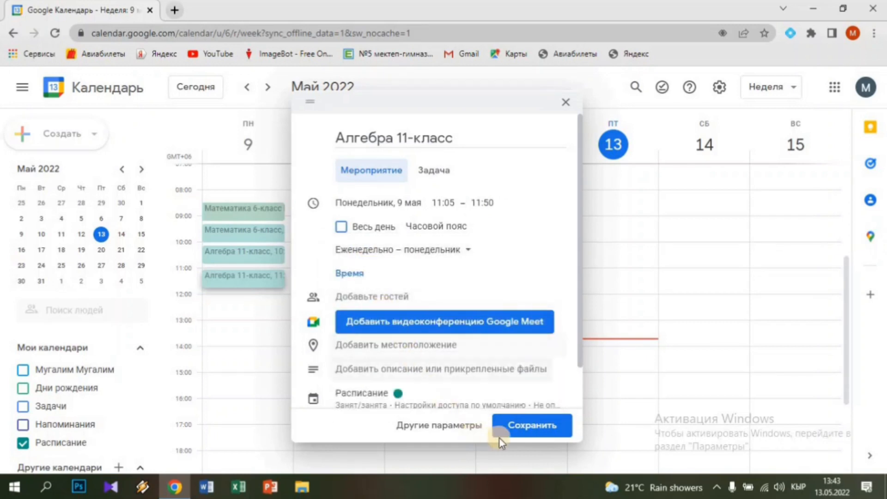
click(521, 429)
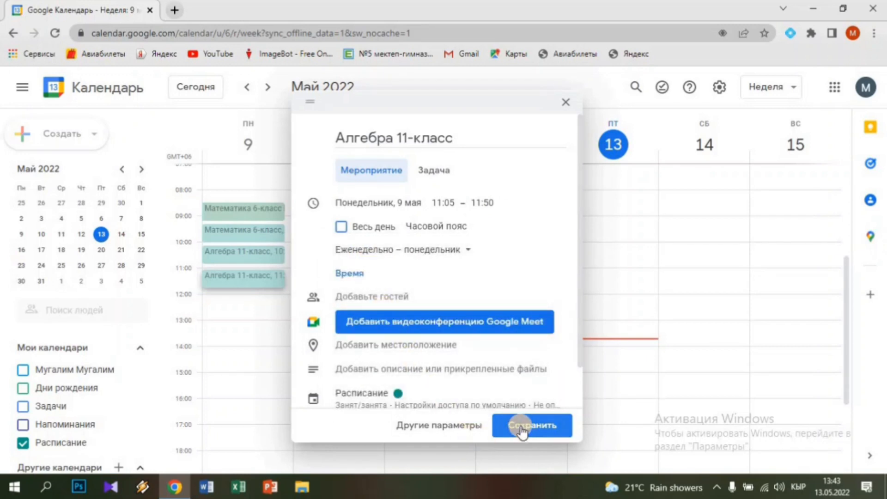
click(375, 353)
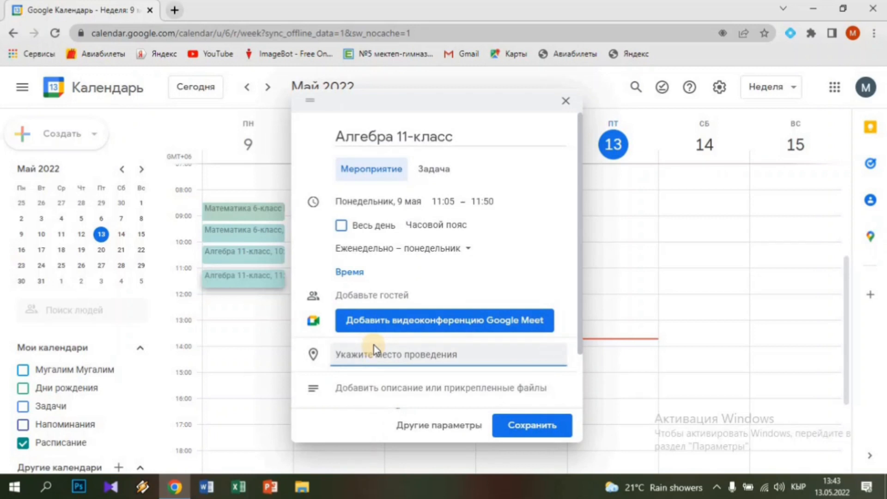
text(115)
click(538, 433)
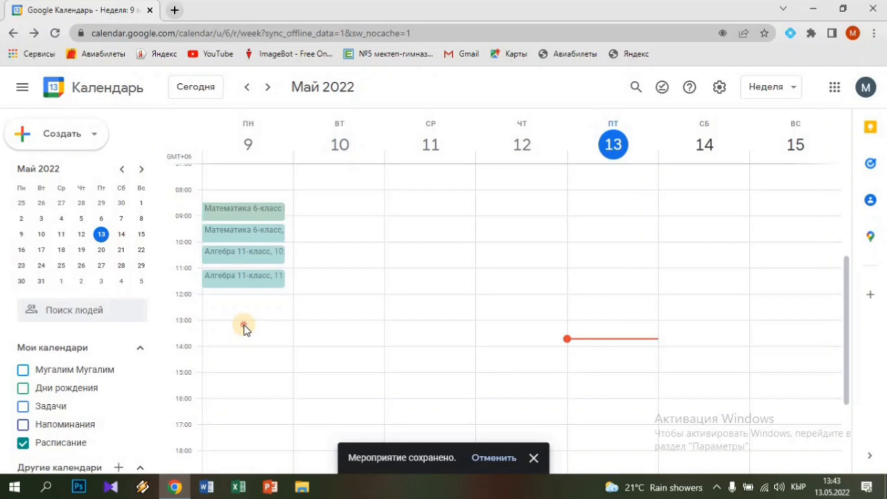
Create a Monday event 'Математика 5-класс' running 11:55–12:40
click(244, 326)
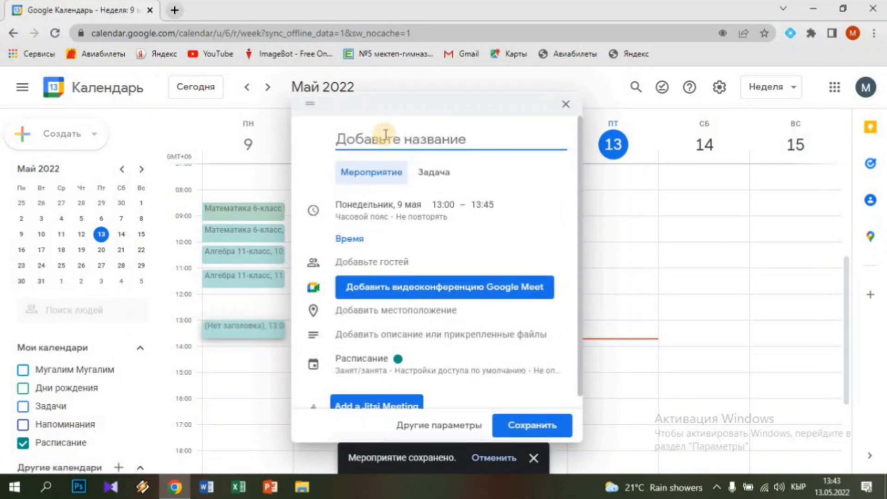
text(M)
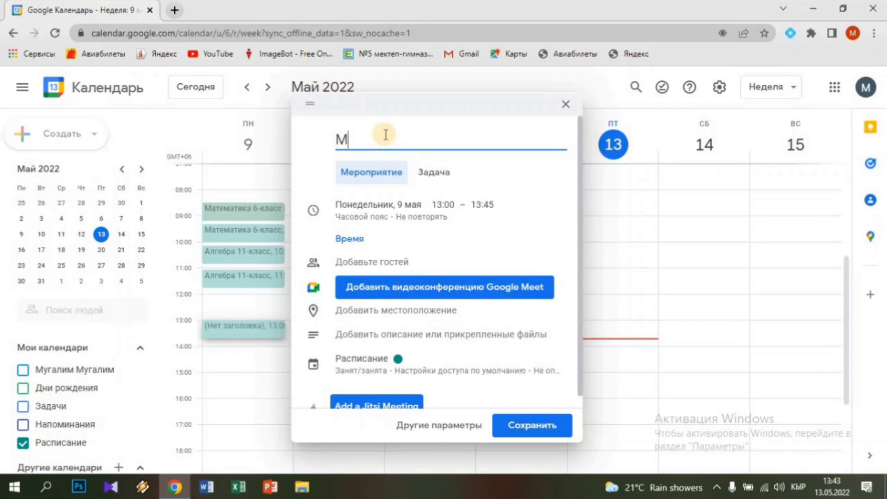
text(атематика)
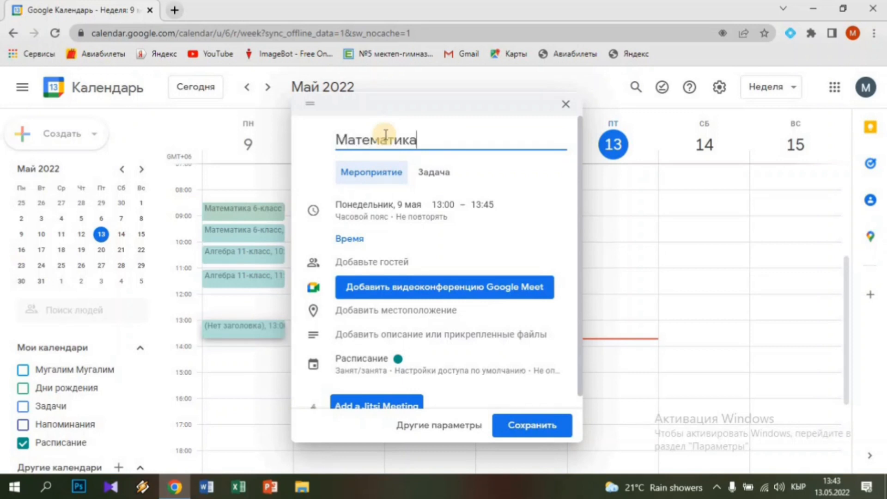
text( 5-класс)
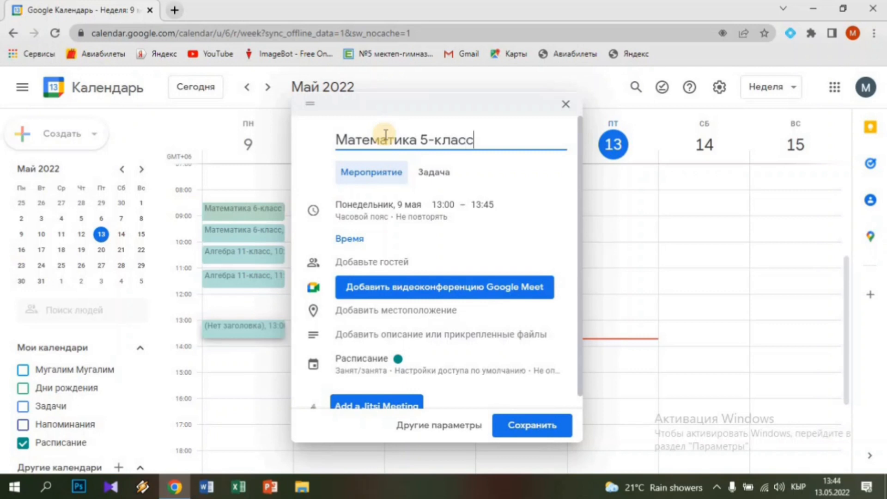
click(446, 209)
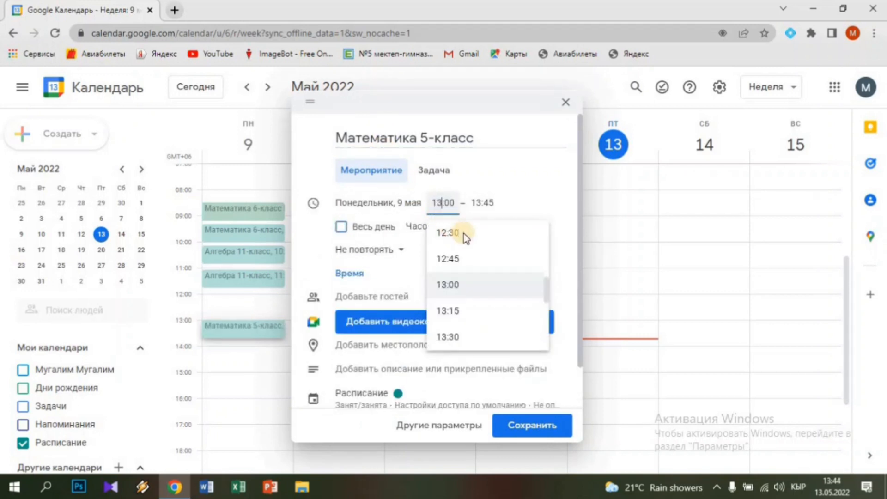
key(BackSpace)
key(BackSpace)
key(BackSpace)
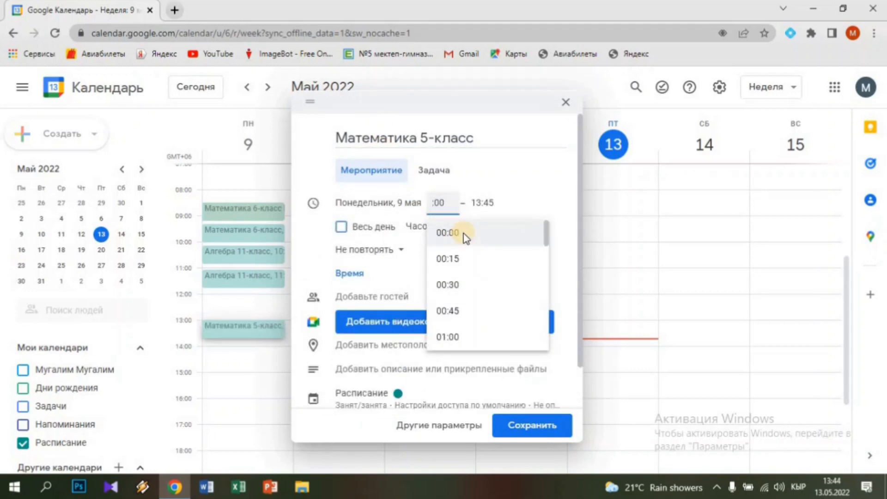
text(11)
key(Delete)
key(Delete)
key(Delete)
text(55)
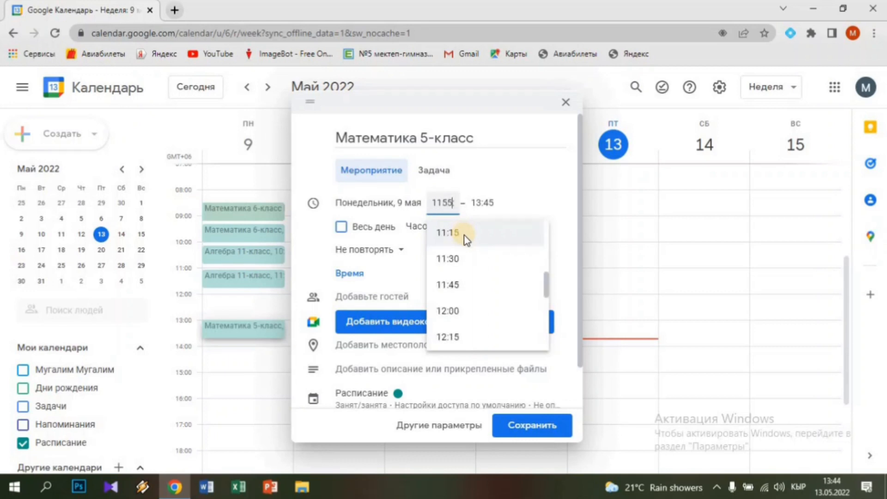
click(491, 221)
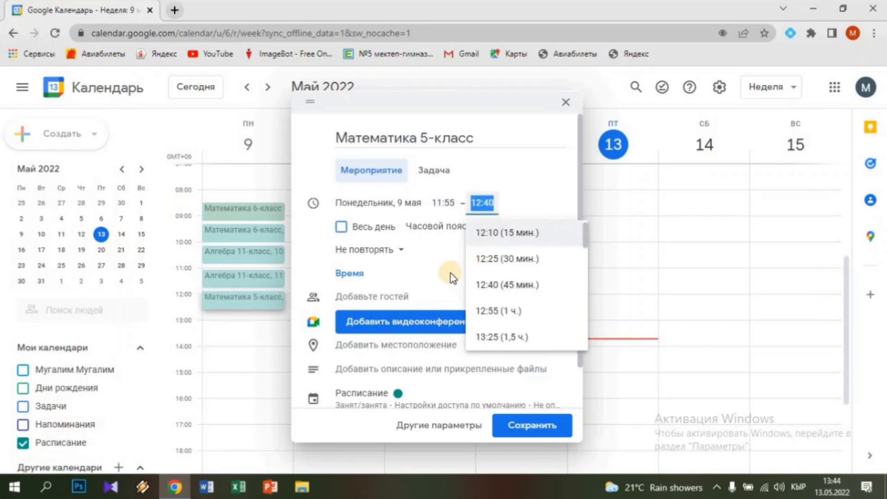
Make it repeat weekly on Mondays with location 115, and save it
click(383, 252)
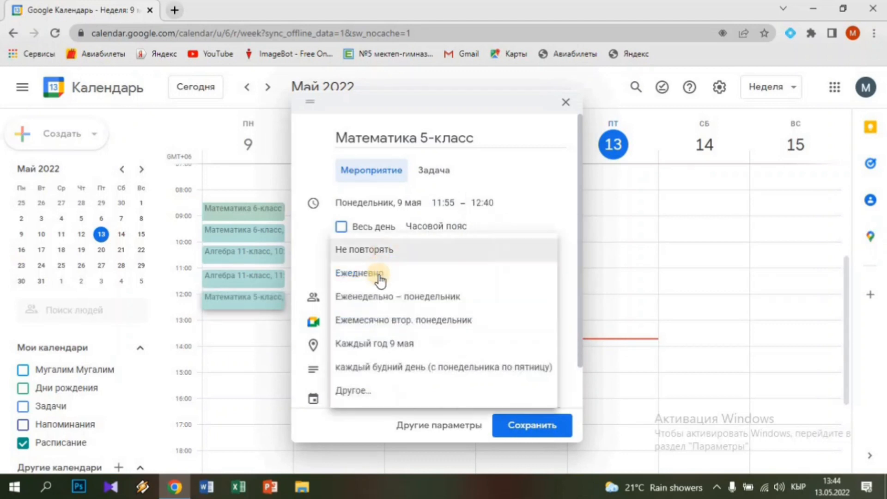
click(384, 301)
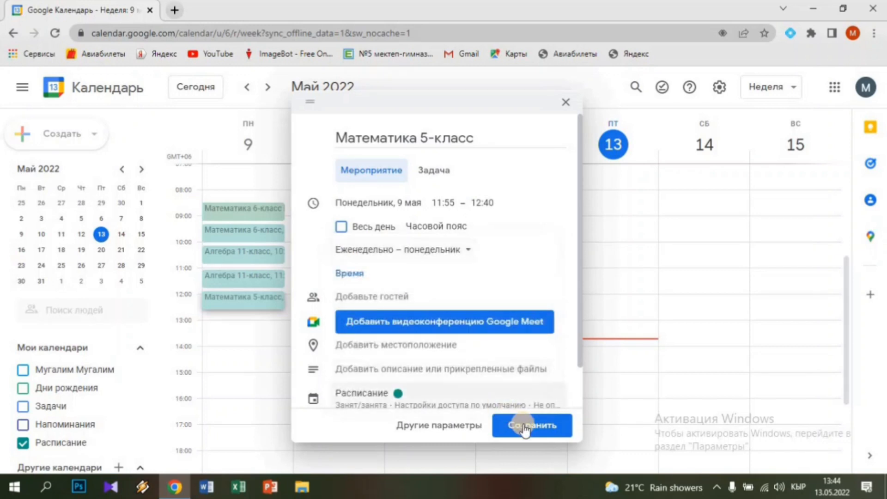
click(429, 345)
text(115)
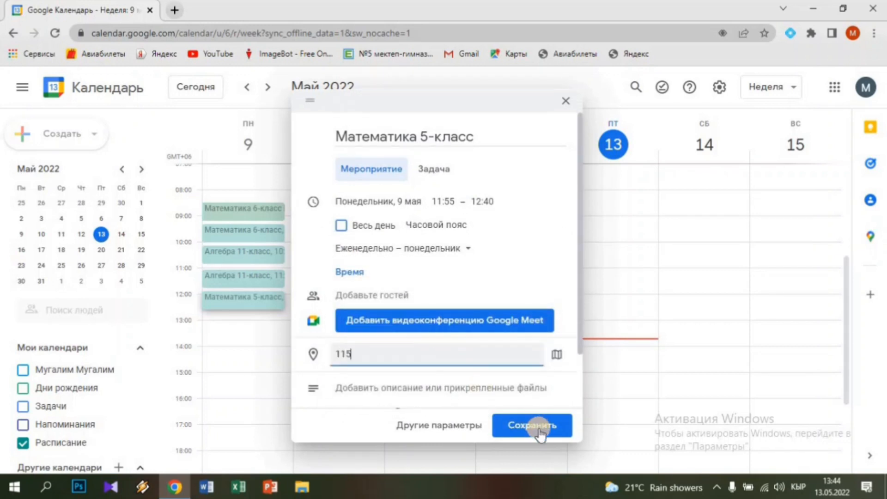
click(544, 430)
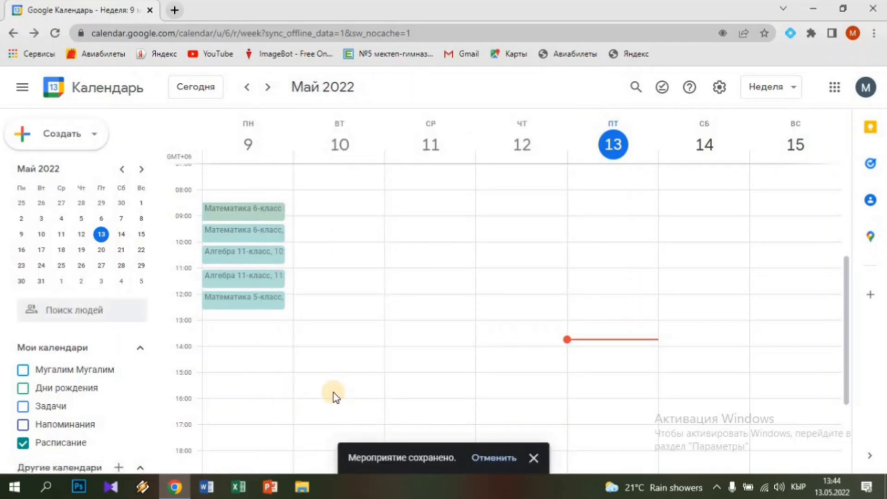
Create a Monday event 'Математика 5-класс' running 12:45–13:30
click(255, 335)
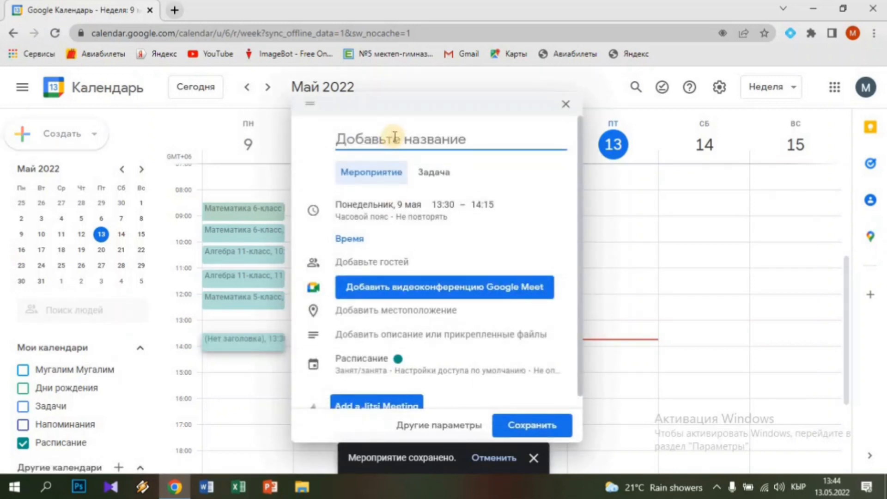
text(Математ)
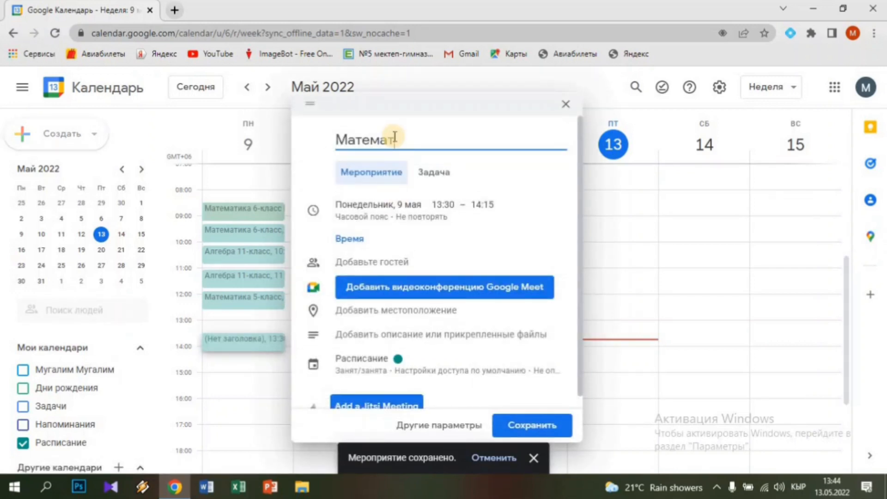
text(ика 5-клас)
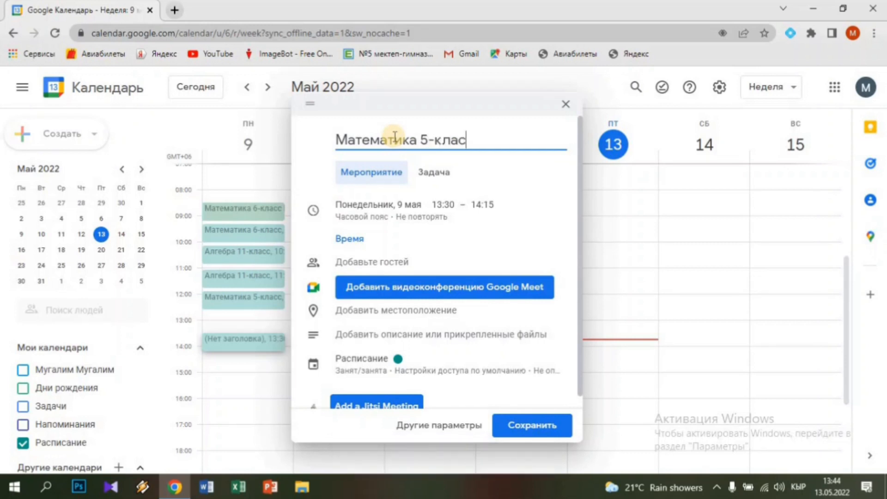
text(с)
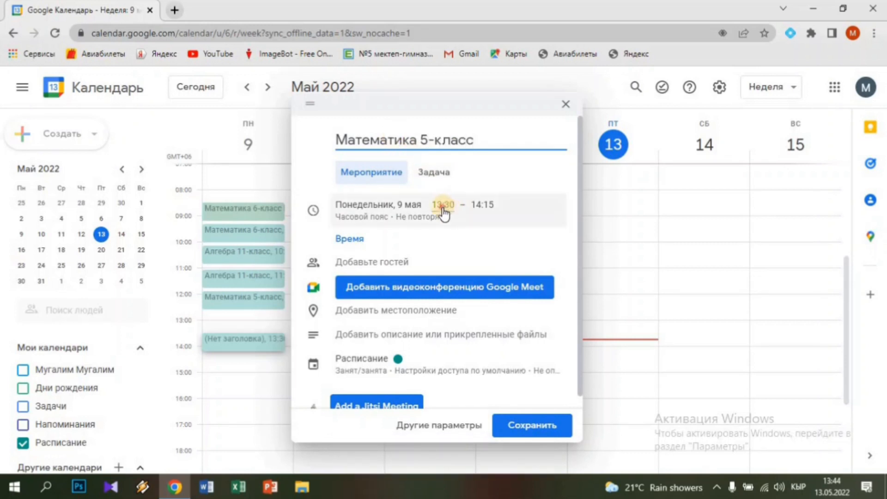
click(443, 206)
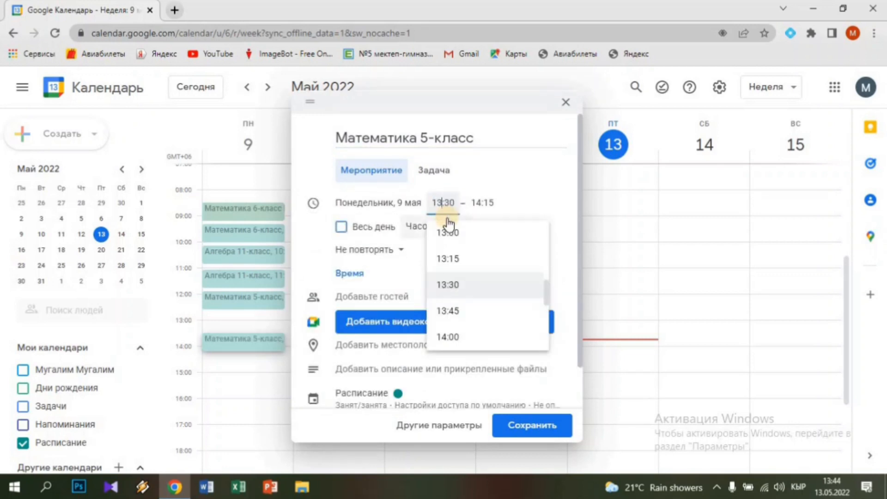
key(BackSpace)
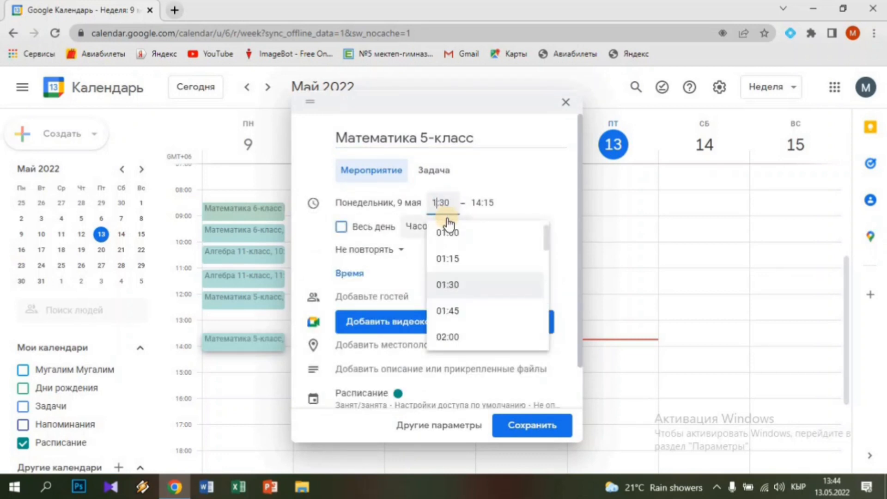
text(2)
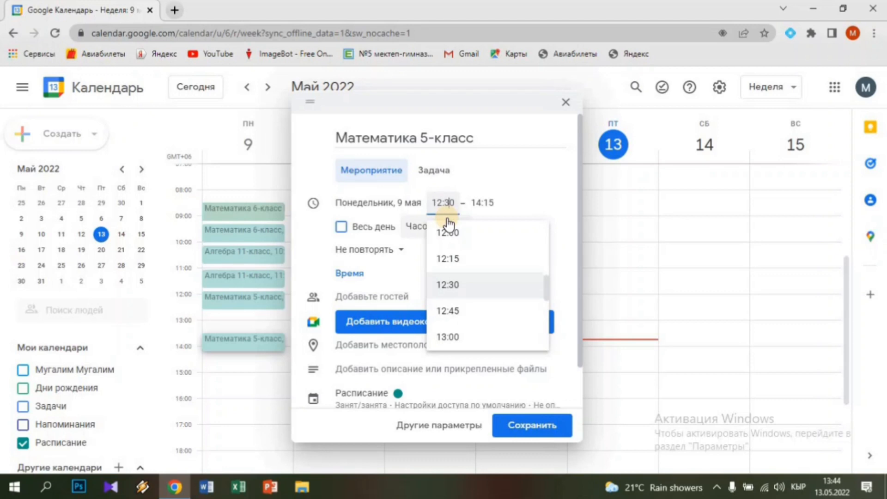
key(BackSpace)
key(BackSpace)
text(45)
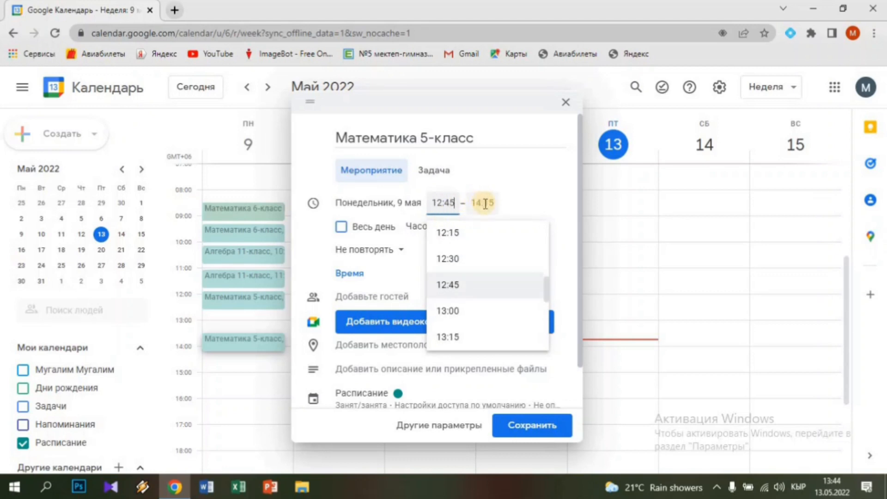
click(484, 204)
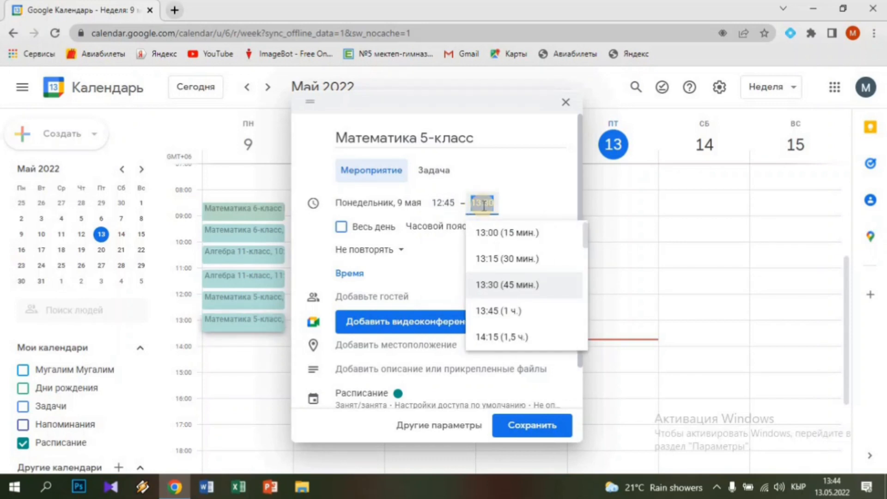
Make it repeat weekly on Mondays with location 115, and save it
click(377, 250)
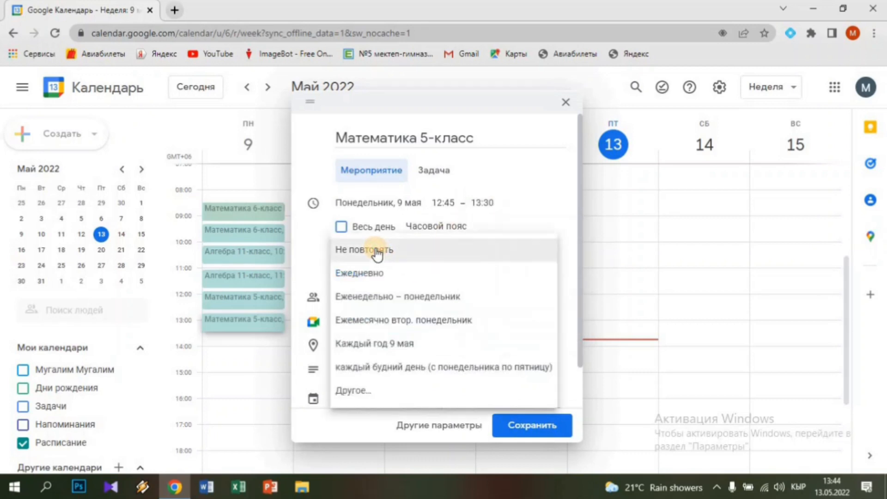
click(373, 305)
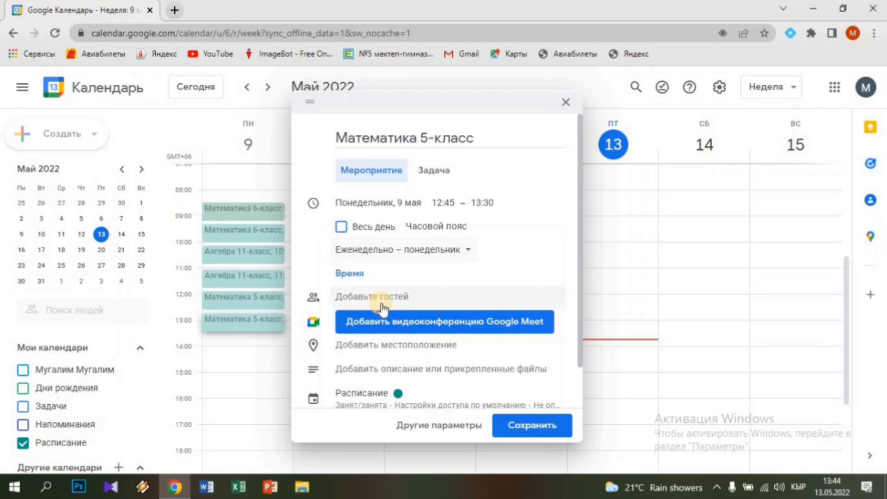
click(380, 346)
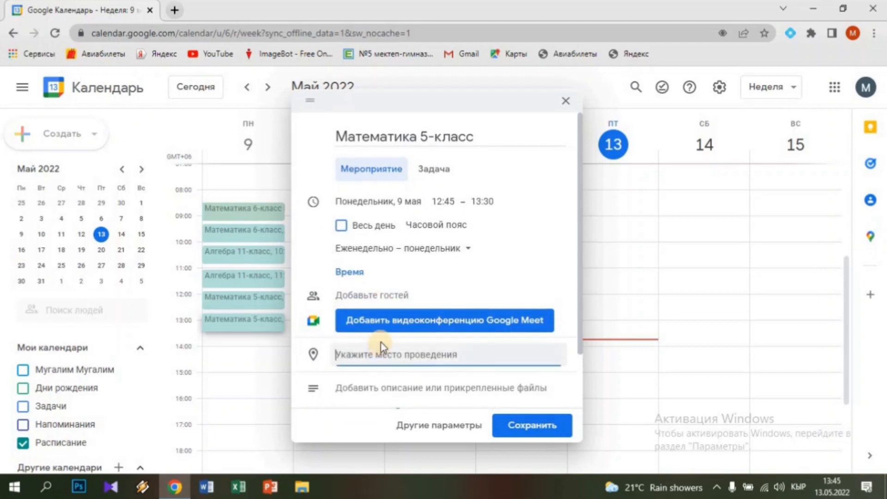
text(115)
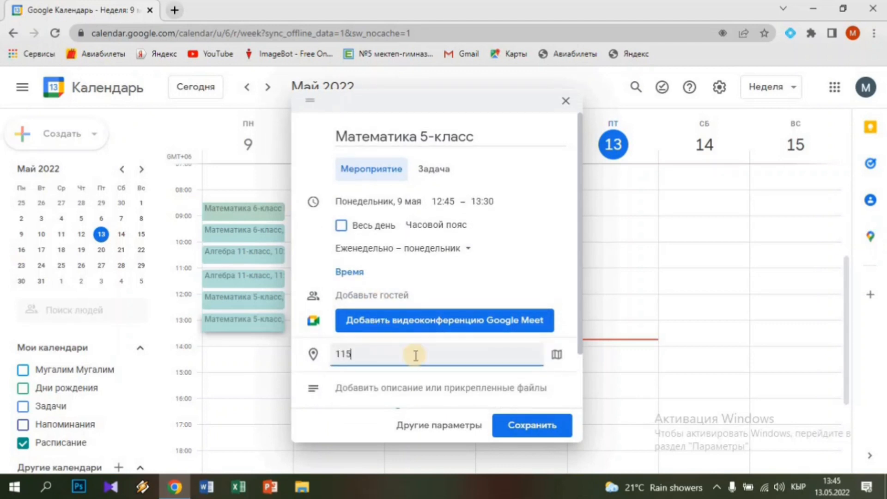
click(530, 427)
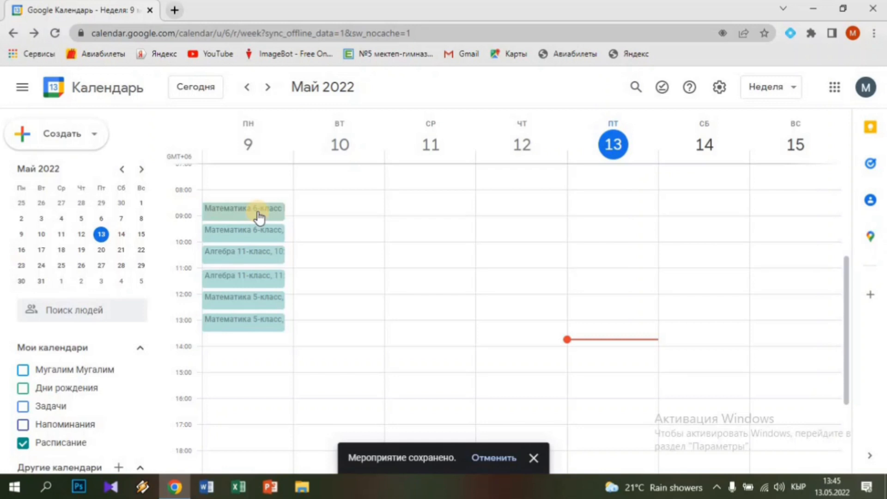
Save 'Математика 6-класс' on Tuesday 08:30, repeating weekly on Tuesdays, with location 115
click(344, 206)
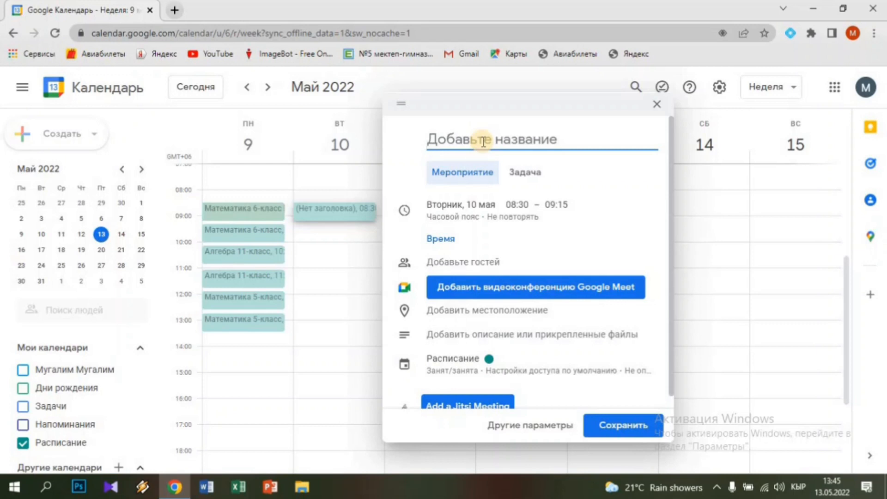
text(Ма)
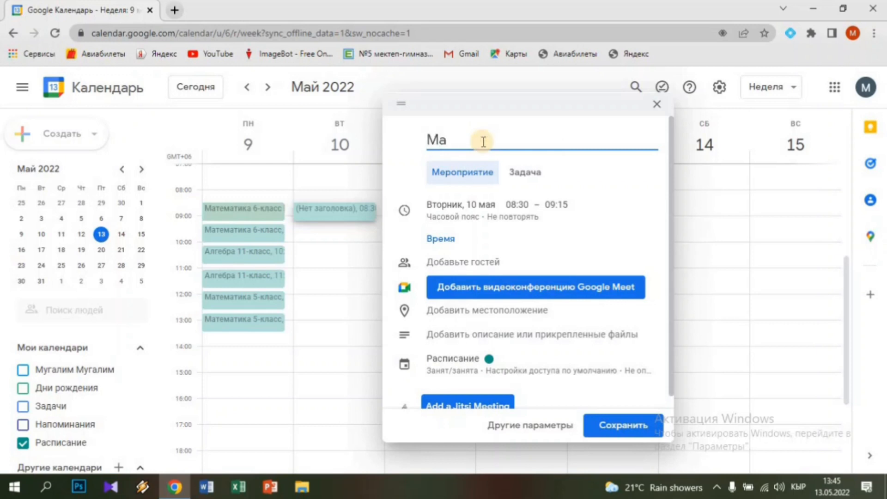
text(тематика)
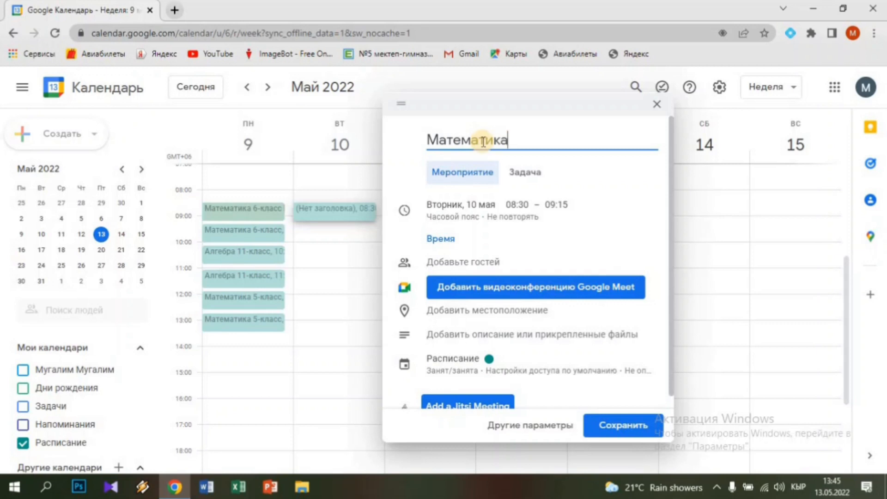
text( 6-класс)
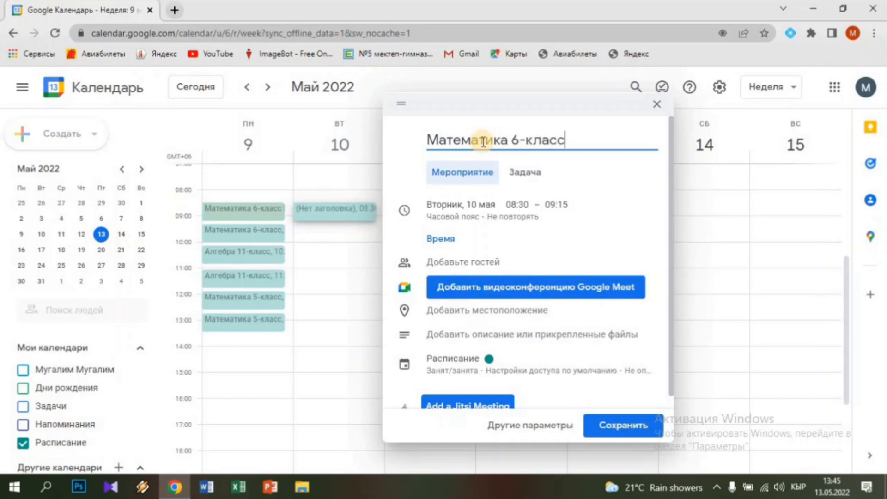
click(517, 206)
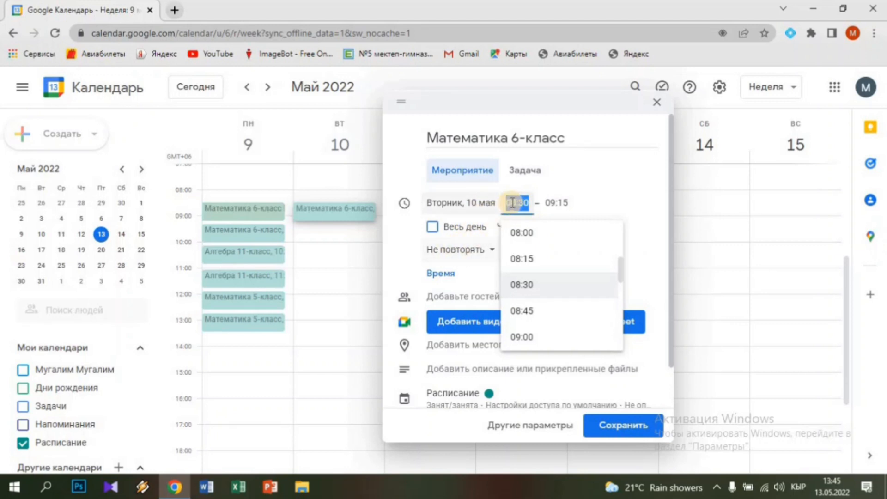
click(458, 257)
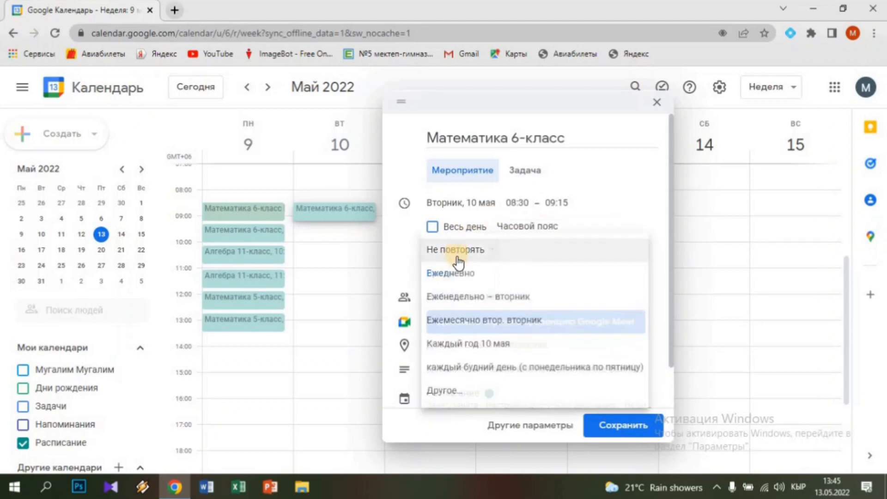
click(464, 304)
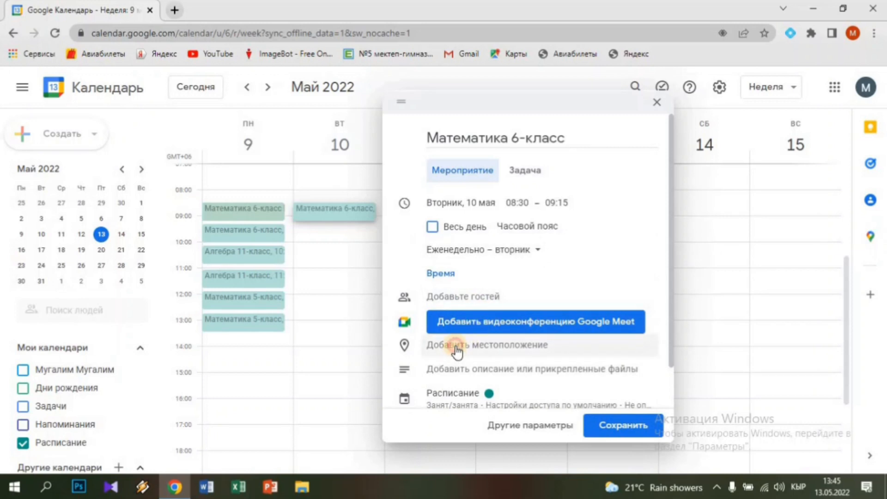
click(456, 345)
text(115)
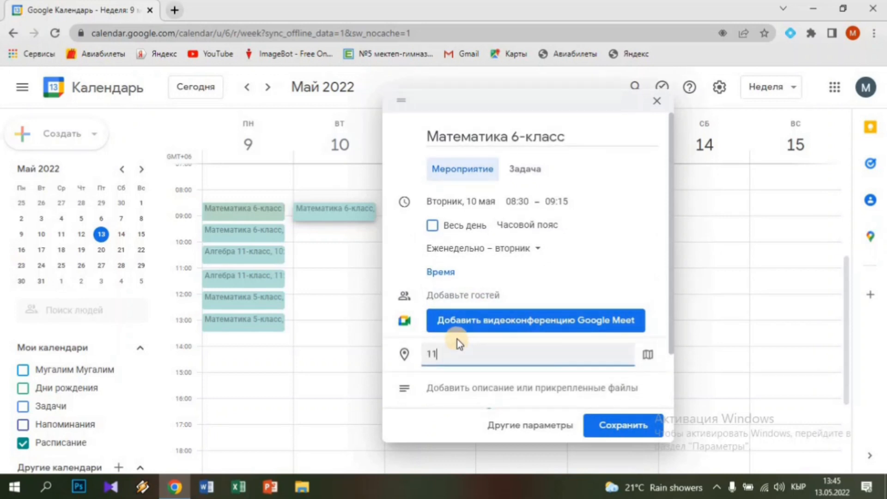
click(646, 429)
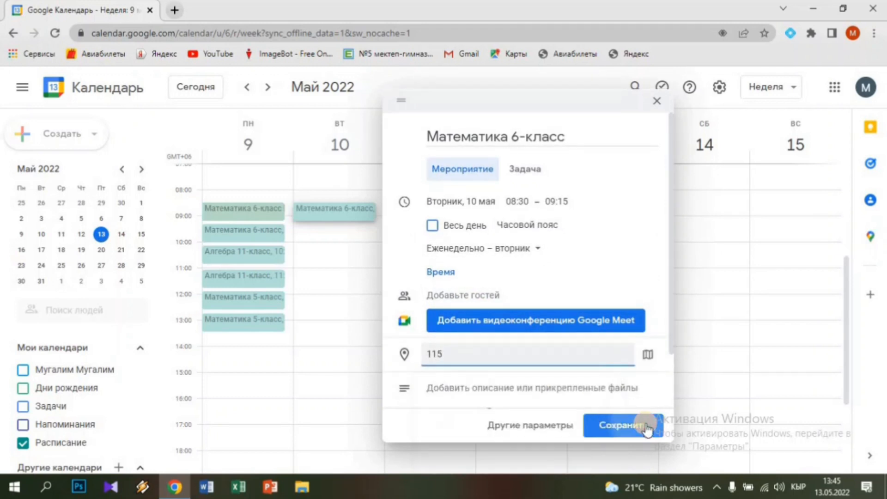
click(646, 429)
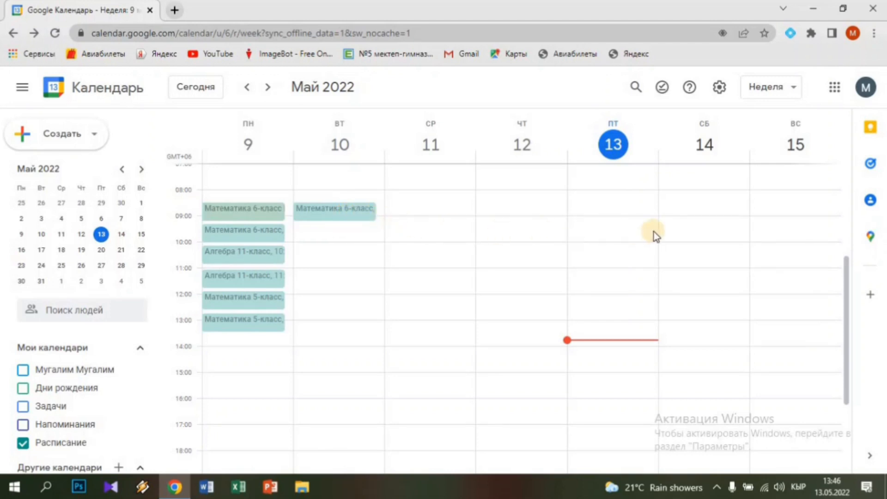
Create a Saturday 08:30 event titled 'Алгебра 9-класс'
click(702, 207)
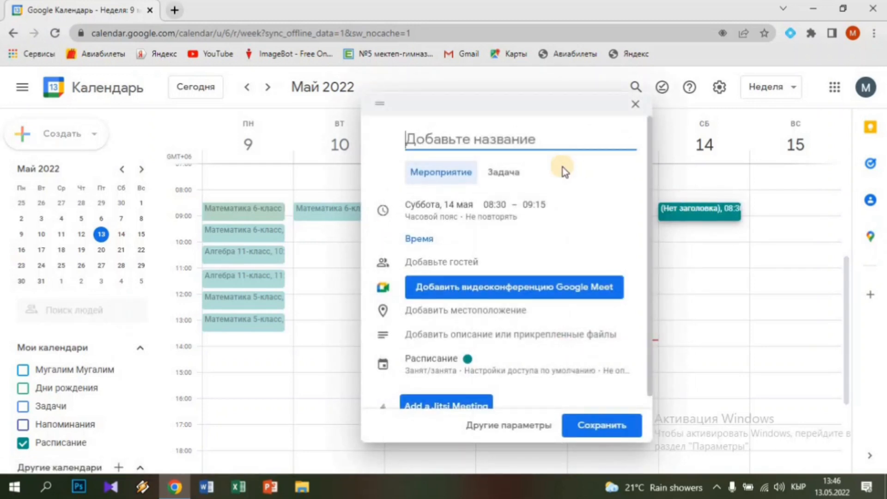
text(Мат)
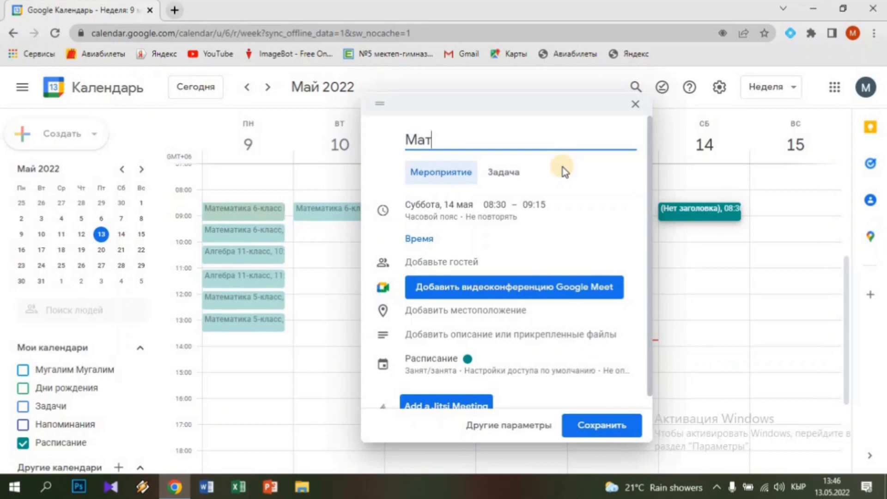
key(BackSpace)
key(BackSpace)
key(BackSpace)
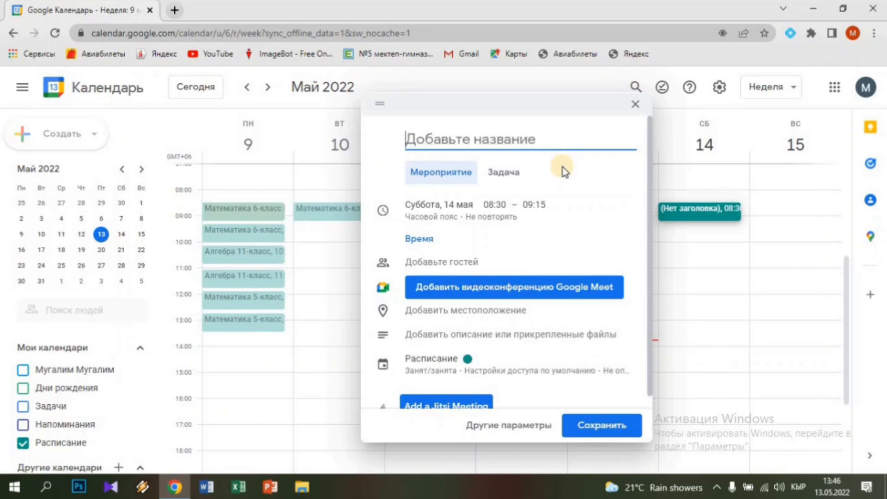
text(Алгебр)
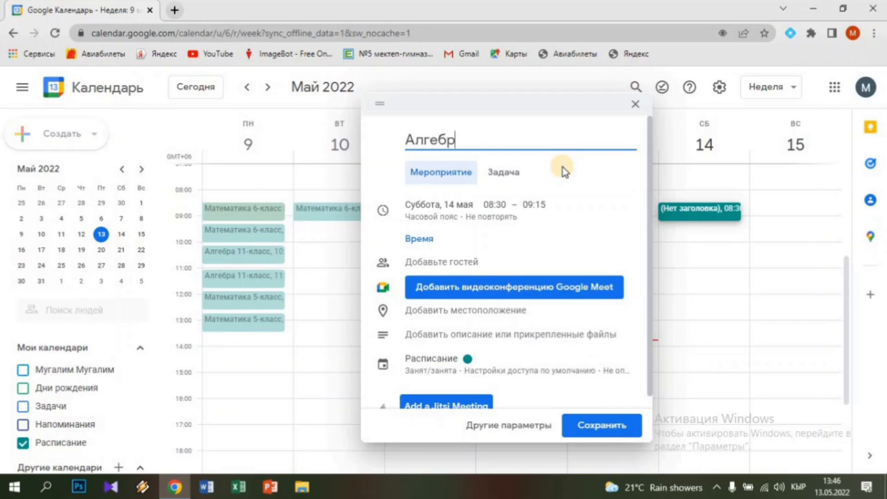
text(а 9-класс)
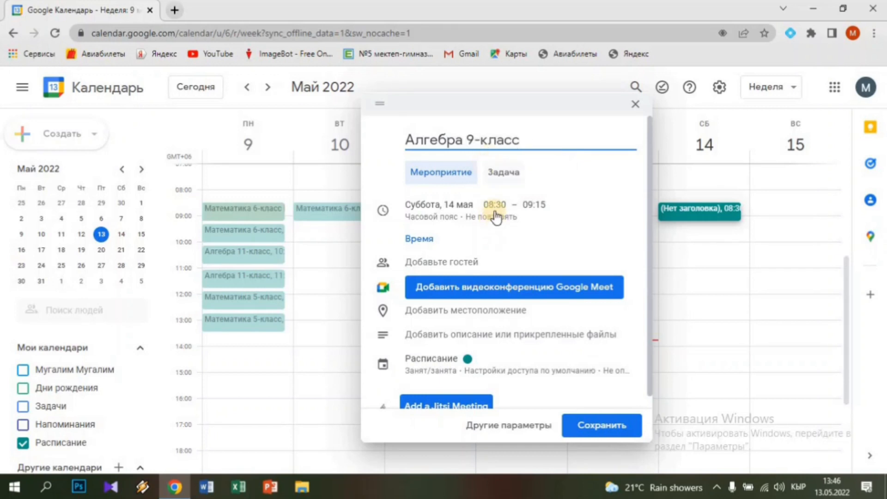
Make it weekly on Saturdays with location 115, save it, and open its details
click(494, 205)
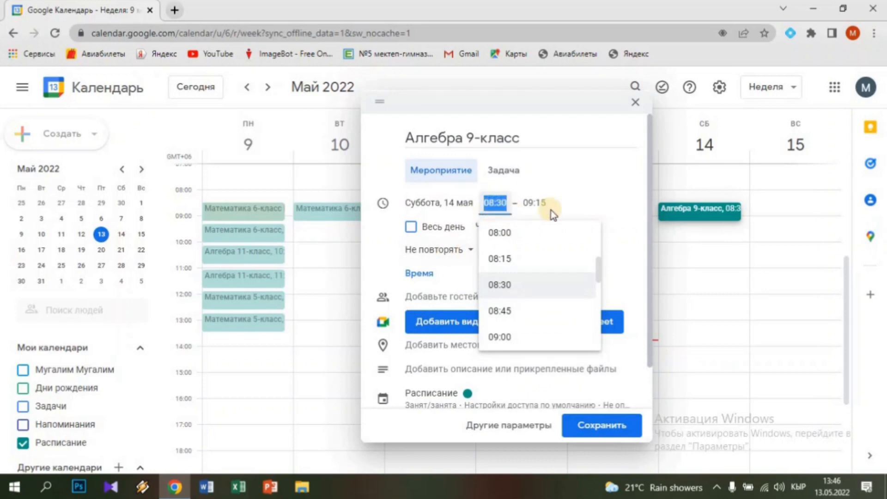
click(439, 252)
click(439, 252)
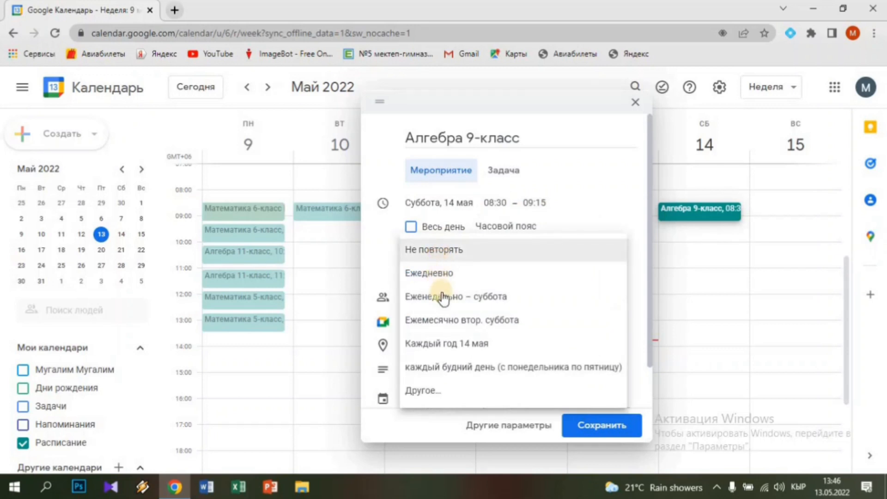
click(443, 302)
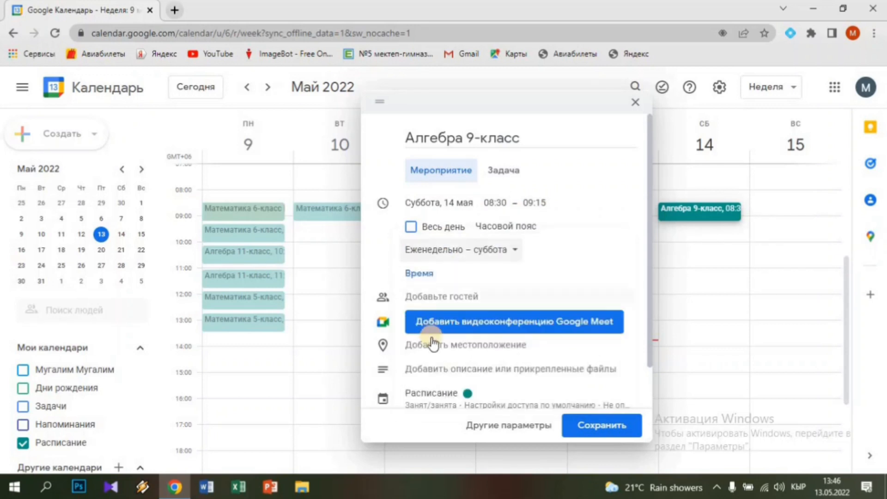
click(436, 345)
text(1)
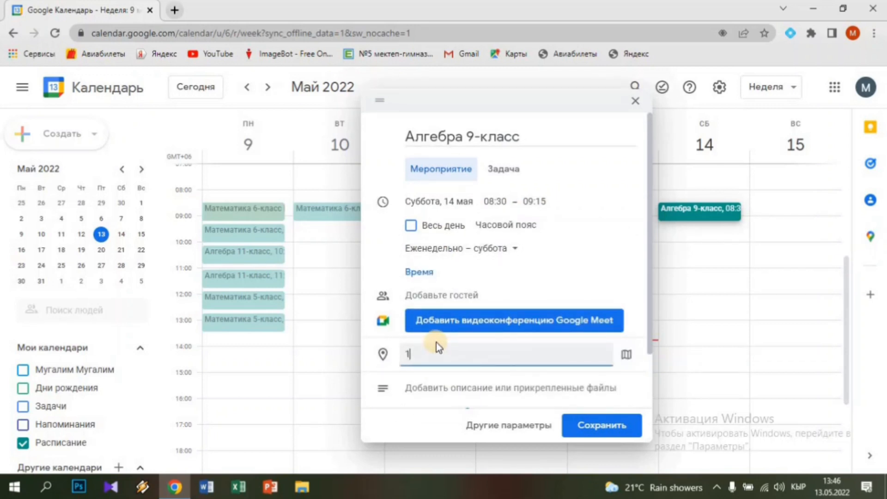
text(15)
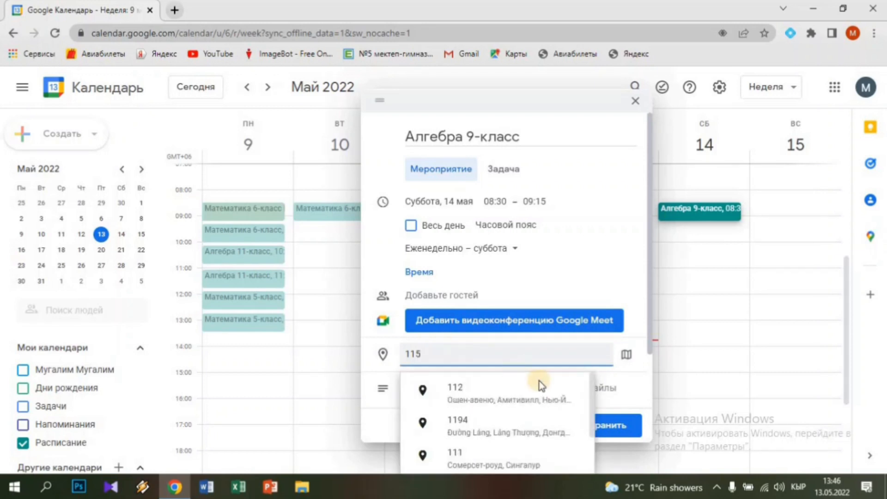
click(619, 426)
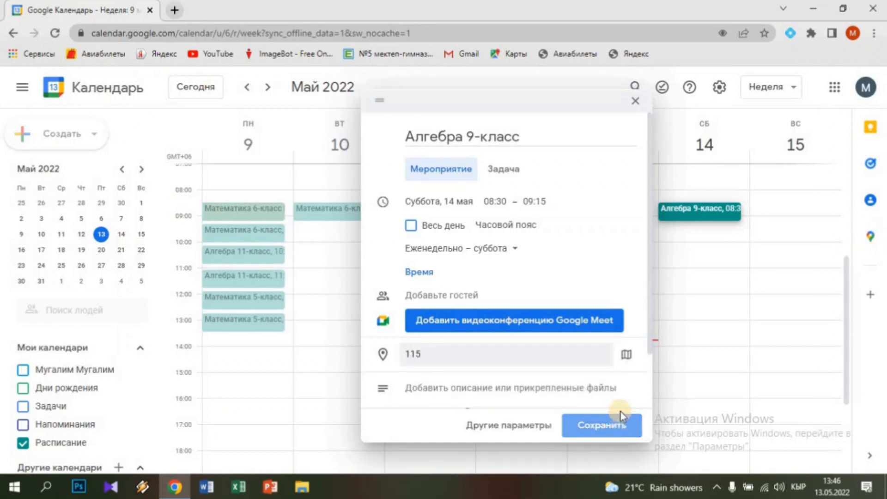
click(618, 422)
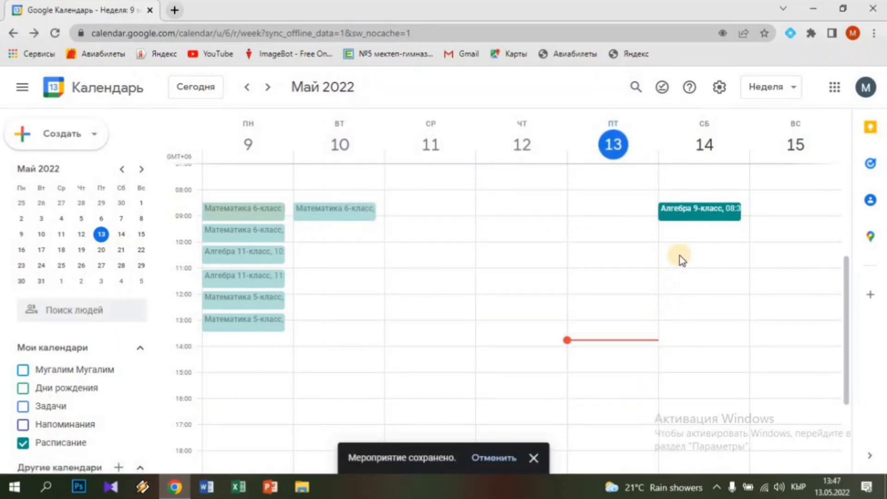
click(689, 214)
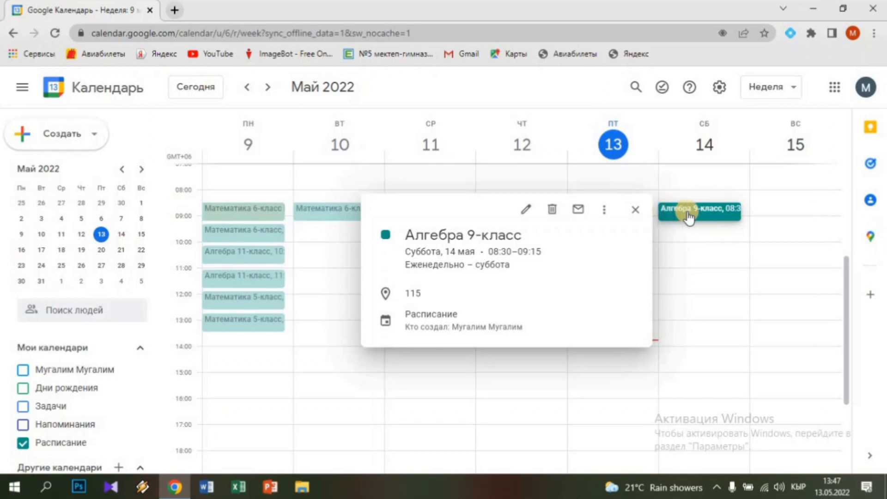
Delete all occurrences of 'Алгебра 9-класс' and start a new Saturday 08:30 event
click(552, 213)
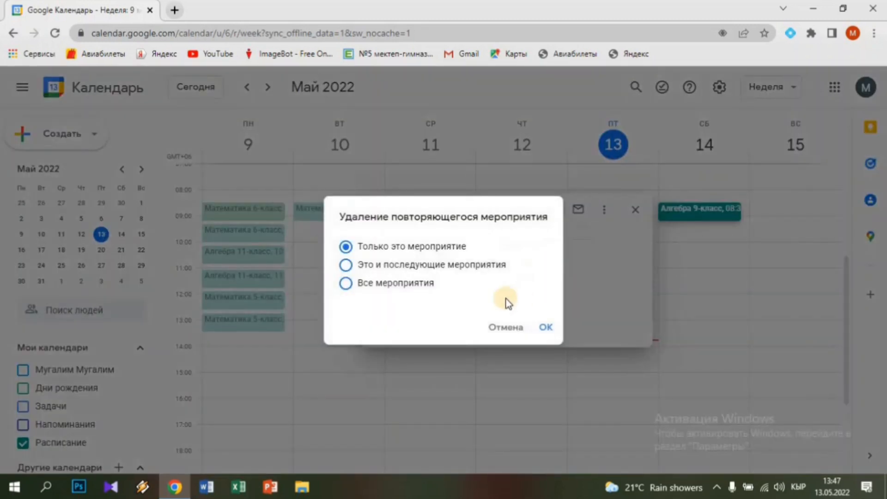
click(346, 283)
click(546, 327)
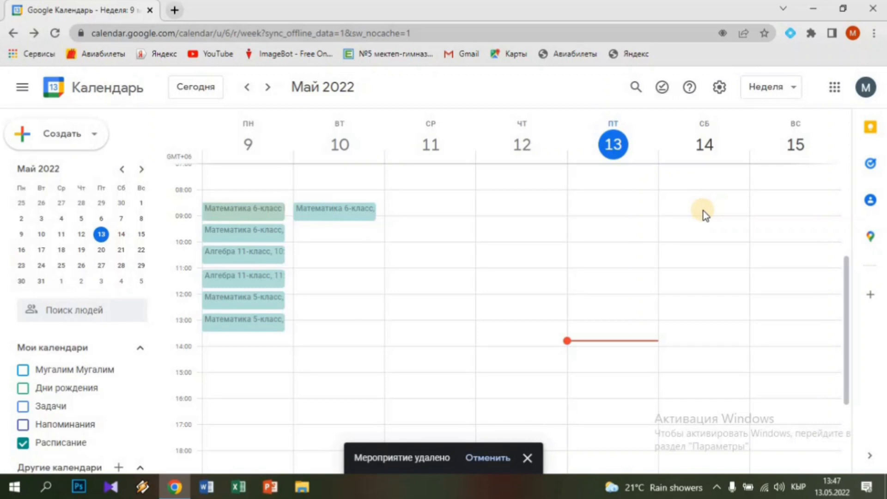
click(703, 209)
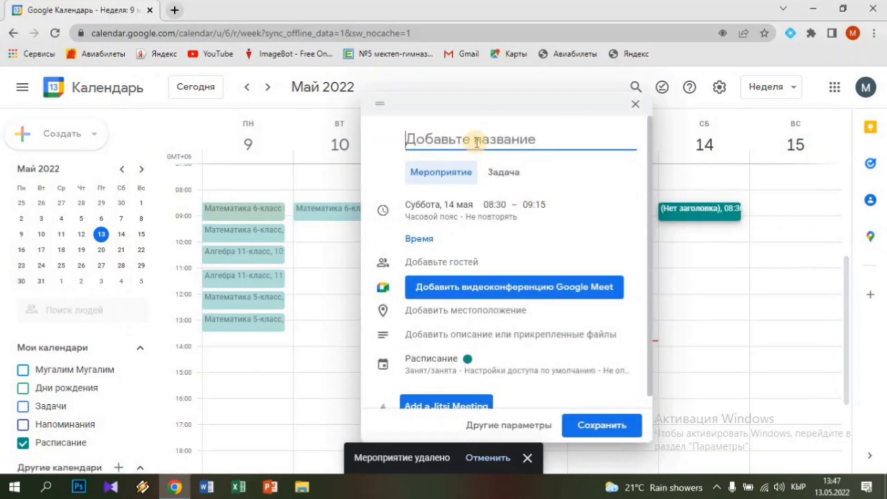
Save the Saturday event as 'Математика 6-класс', weekly on Saturdays, location 115
text(Матема)
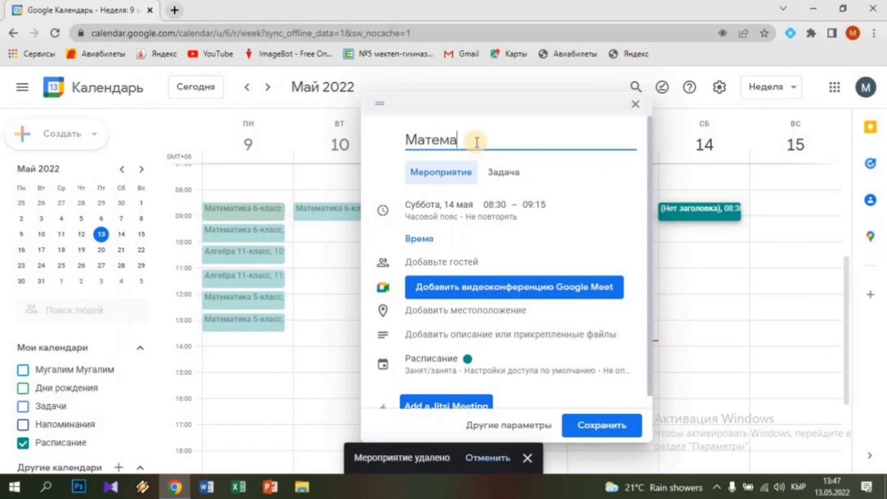
text(тика)
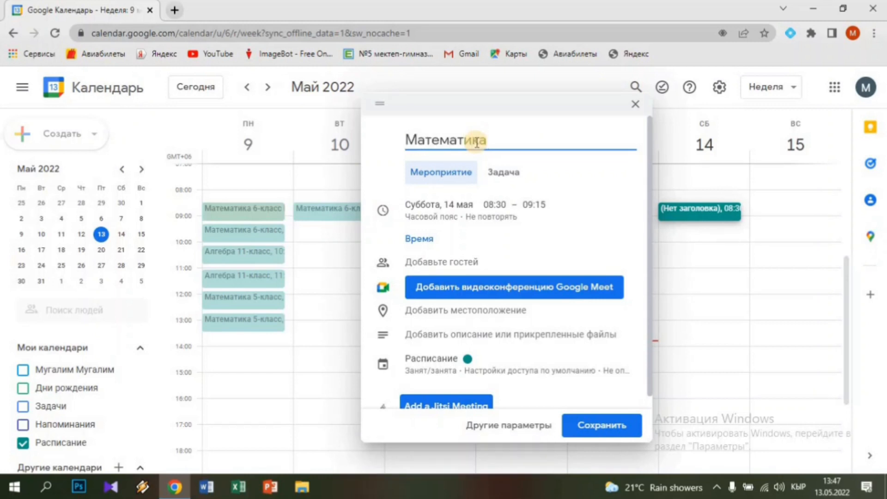
text( 6-класс)
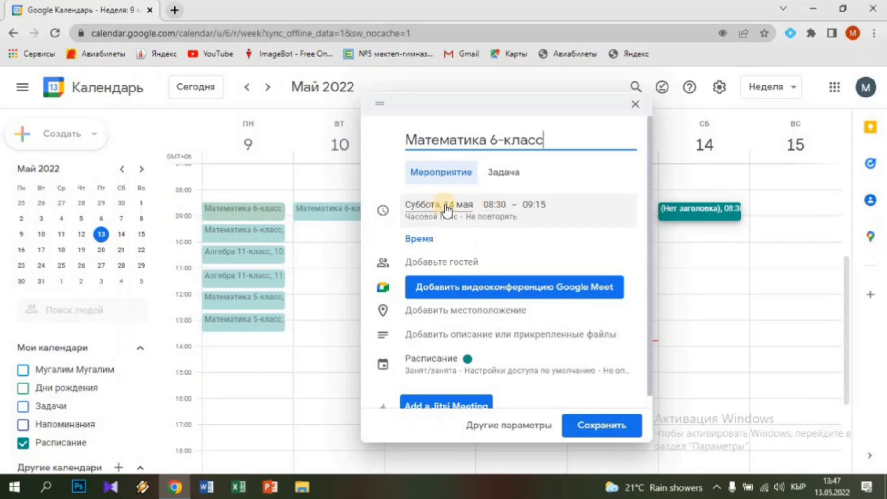
click(493, 206)
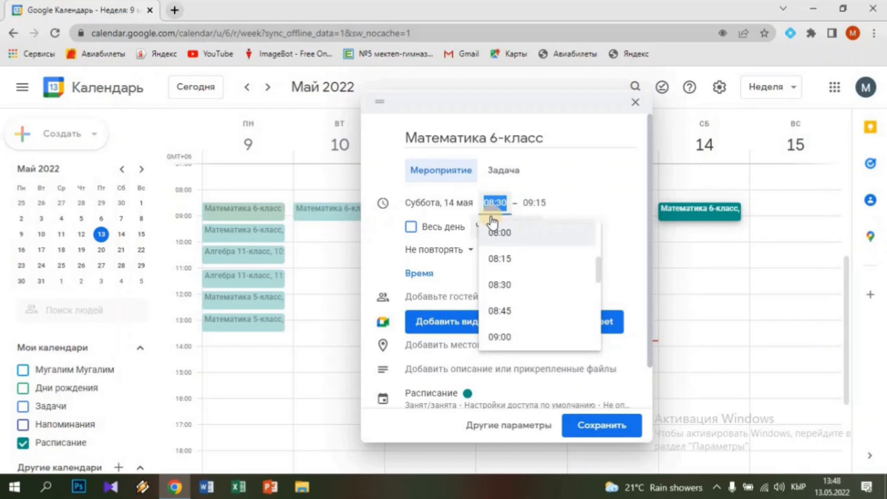
click(439, 259)
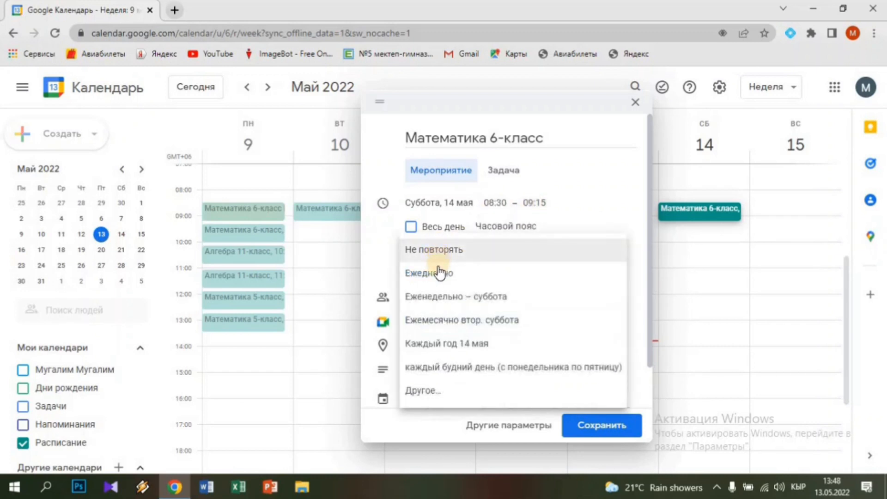
click(445, 303)
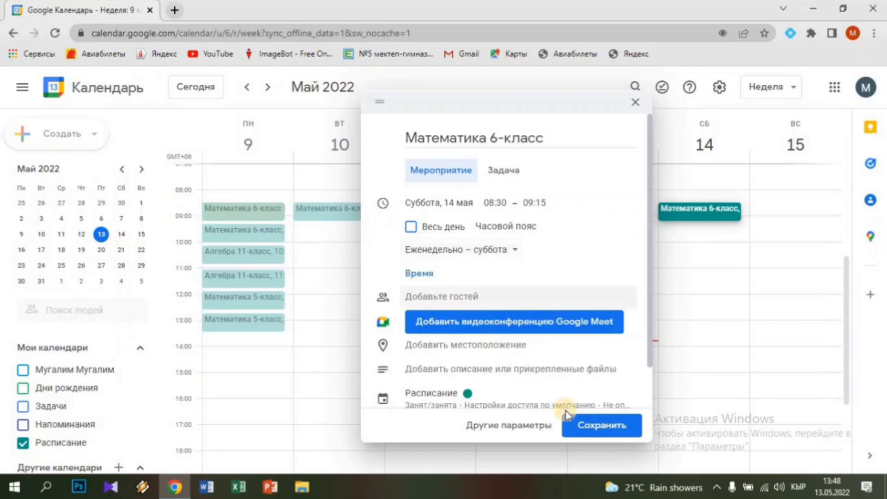
click(454, 350)
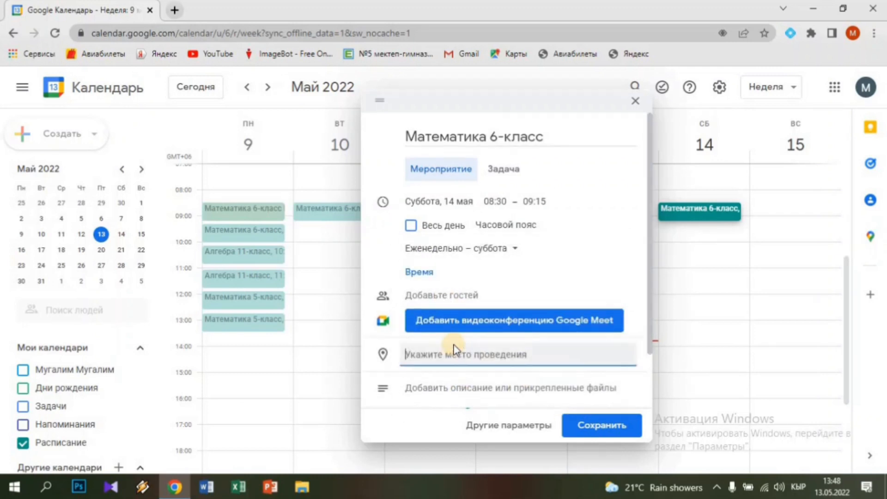
text(115)
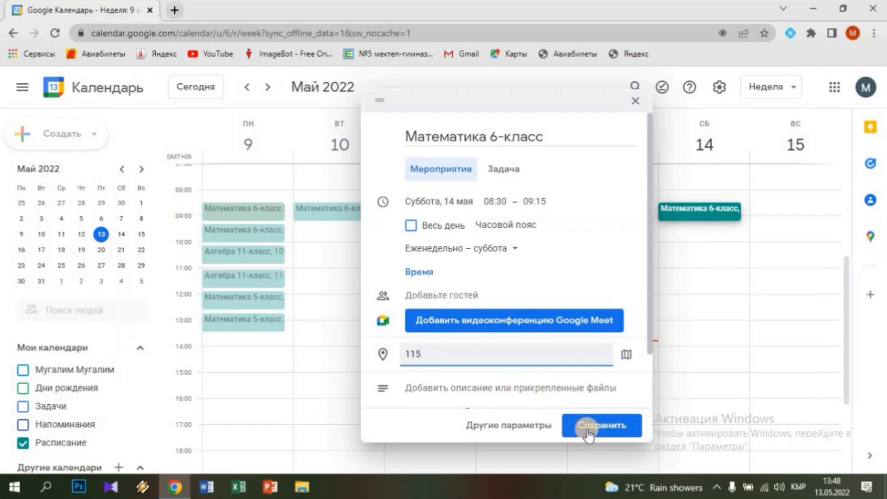
click(609, 428)
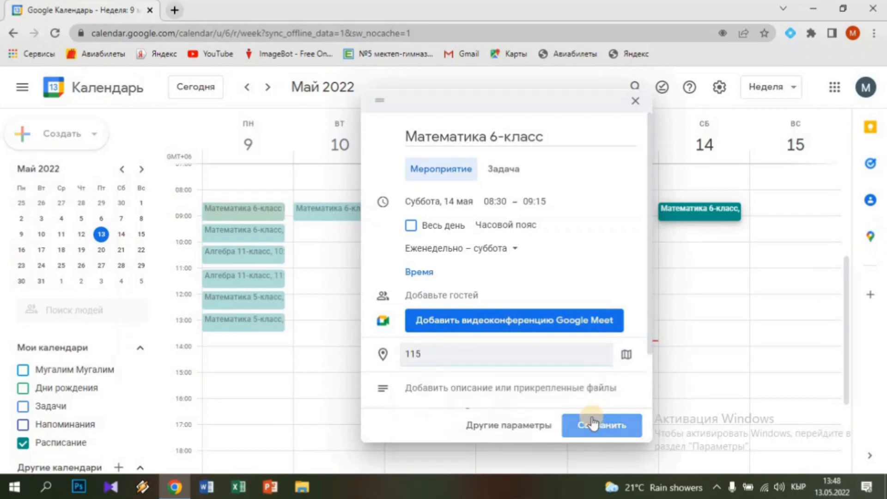
click(592, 420)
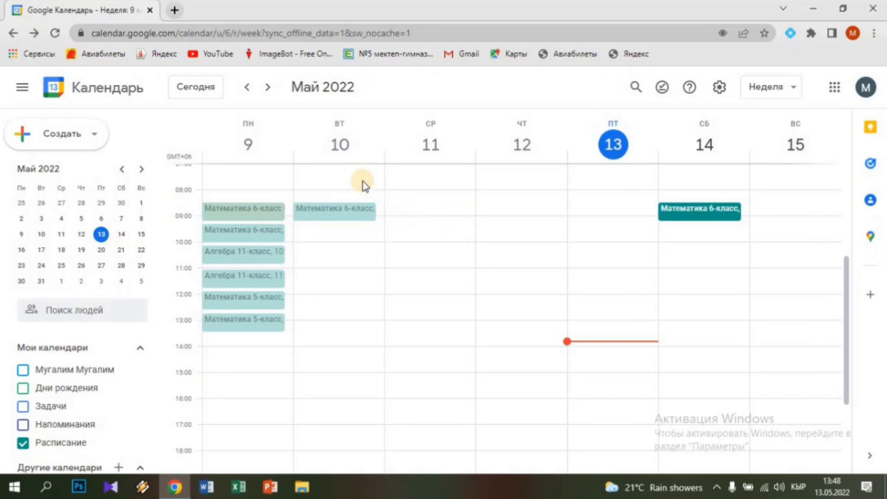
click(268, 91)
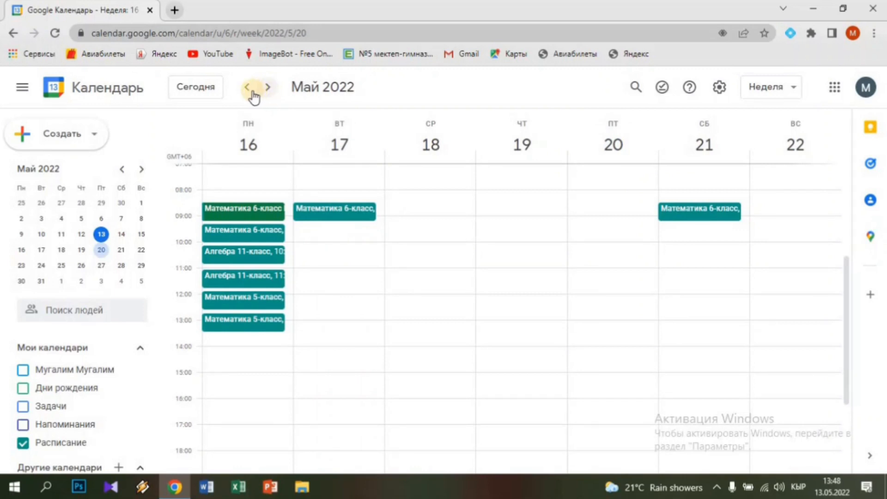
click(253, 95)
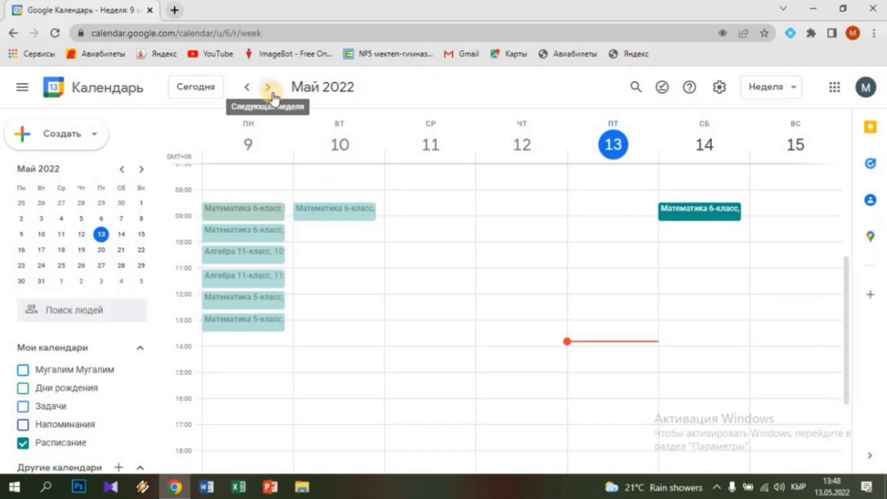
click(268, 88)
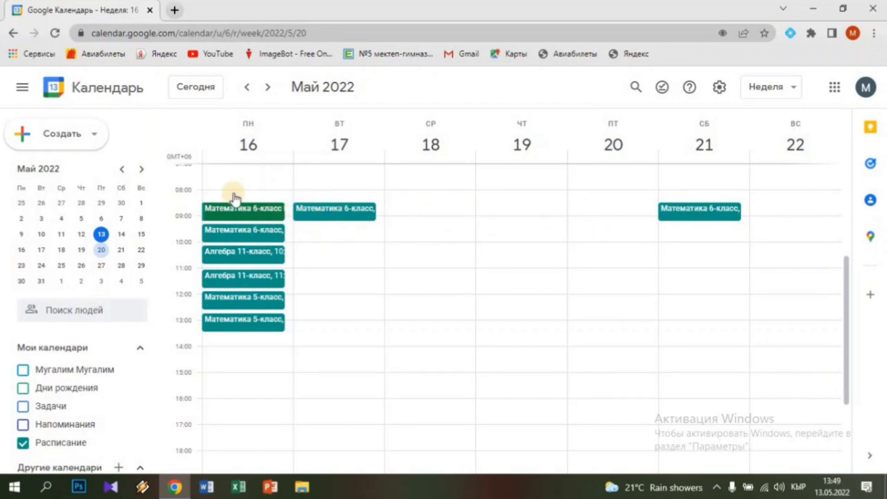
click(248, 88)
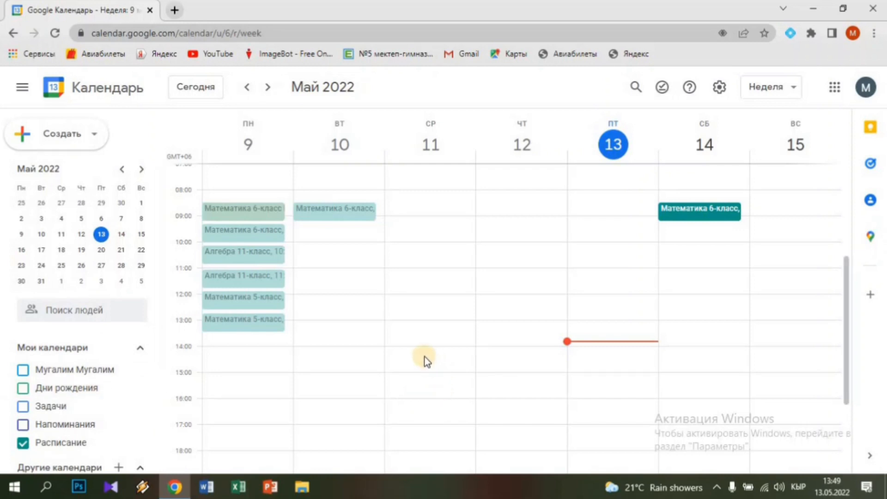
scroll(415, 359, down, 3)
scroll(367, 358, up, 4)
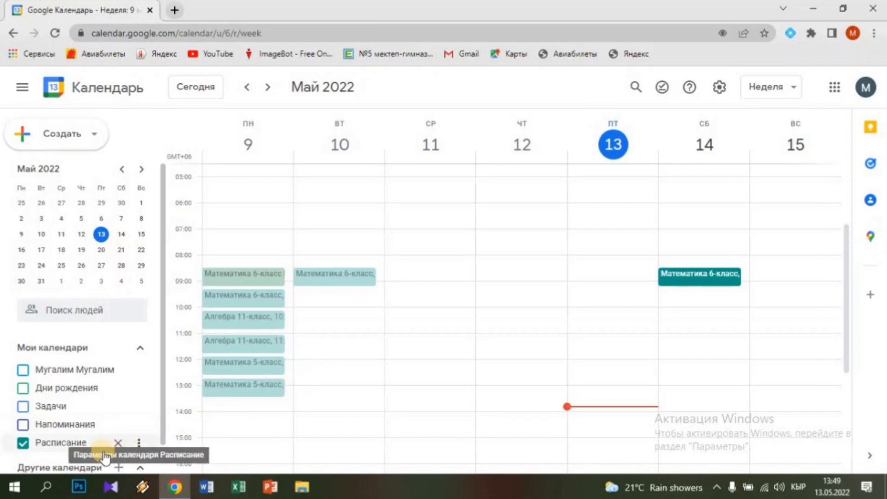
Open Расписание's settings and sharing, cancel the share-link dialog, and reach per-user sharing
click(139, 445)
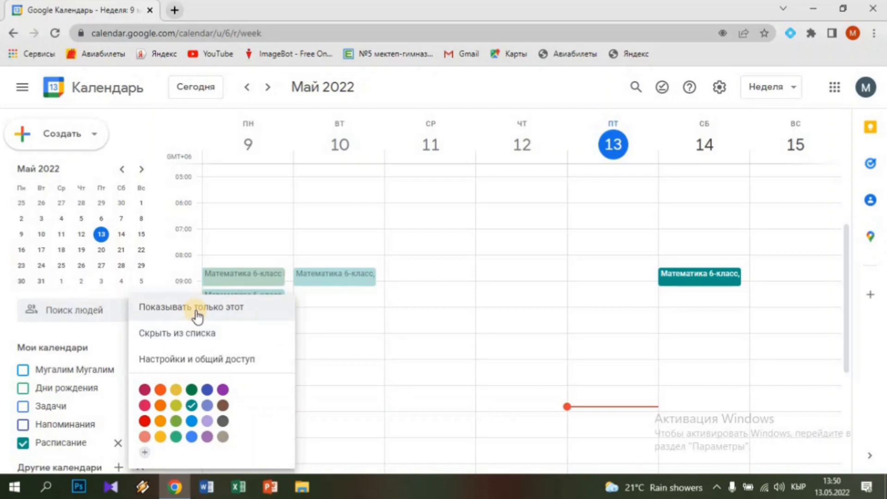
click(202, 362)
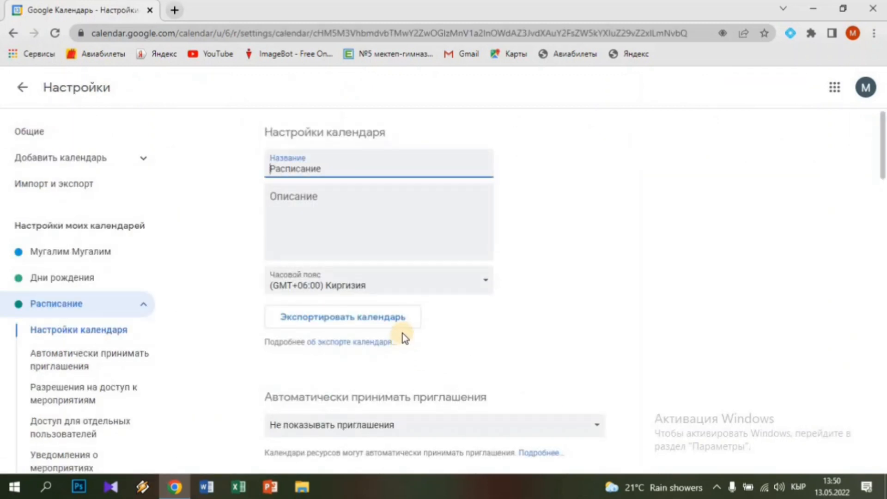
scroll(403, 335, down, 4)
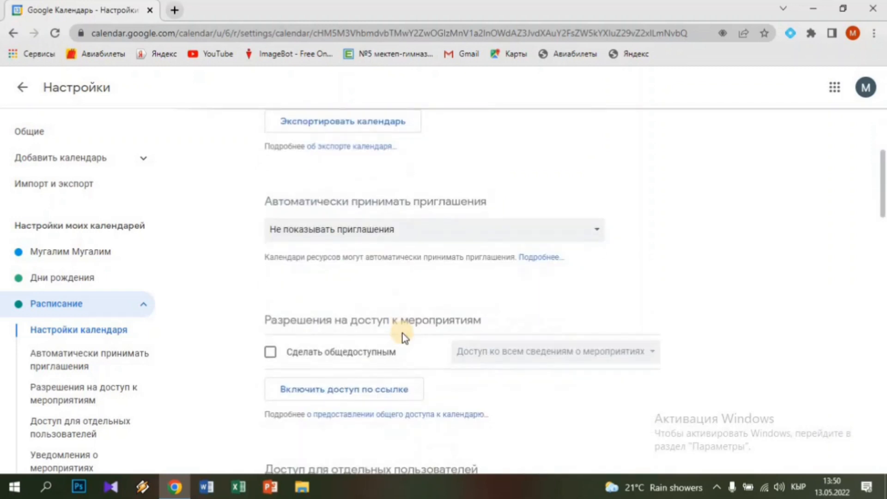
scroll(403, 335, down, 1)
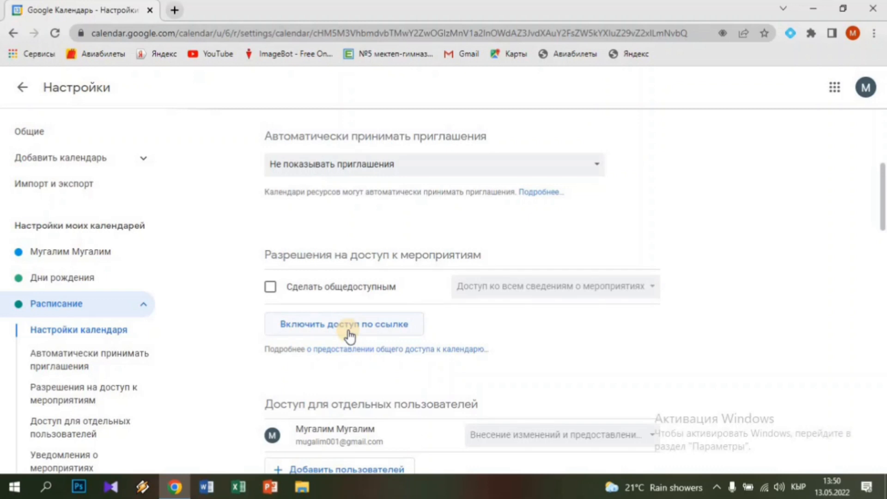
scroll(349, 331, down, 2)
scroll(346, 287, up, 2)
click(362, 326)
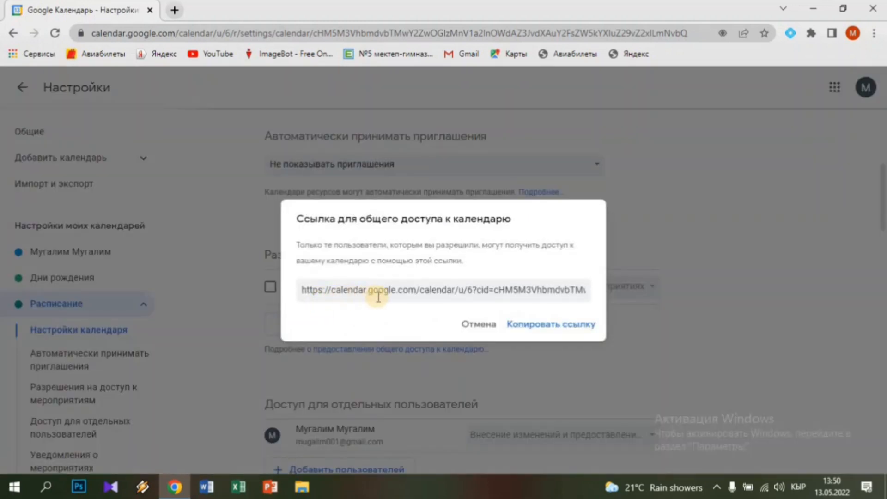
click(485, 326)
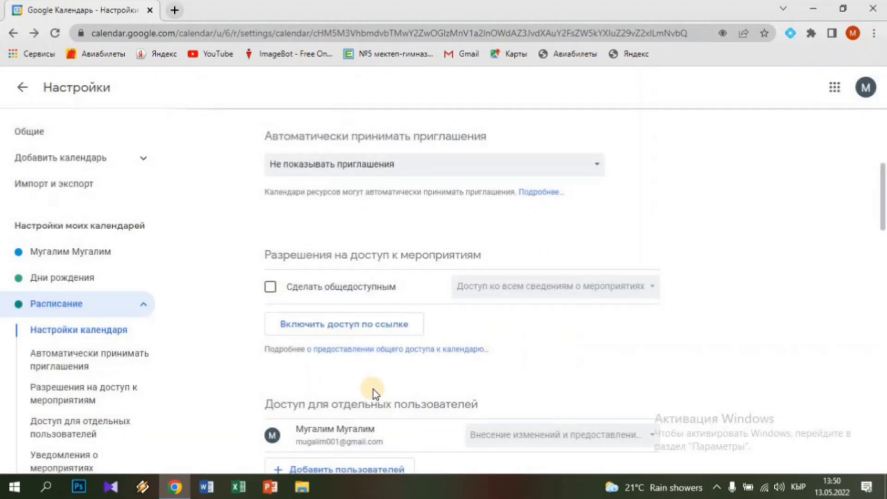
scroll(374, 390, down, 3)
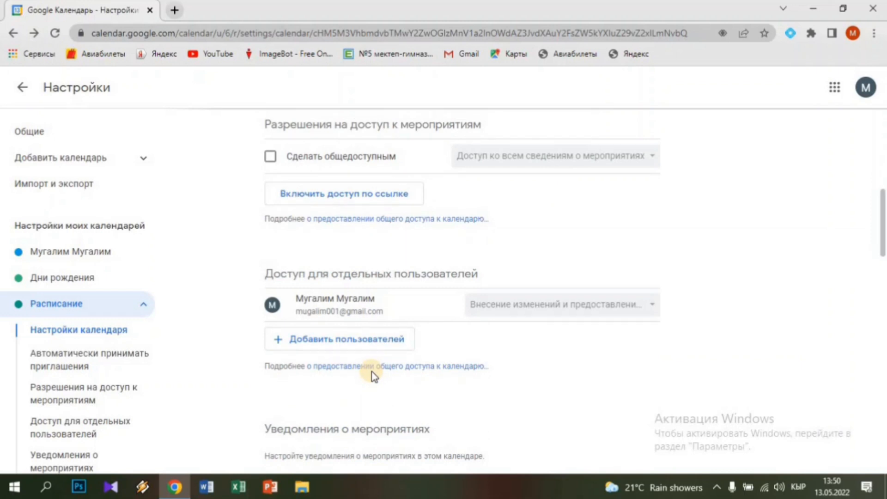
Share Расписание with another Gmail user with full event-details access, entering their e-mail address
click(342, 341)
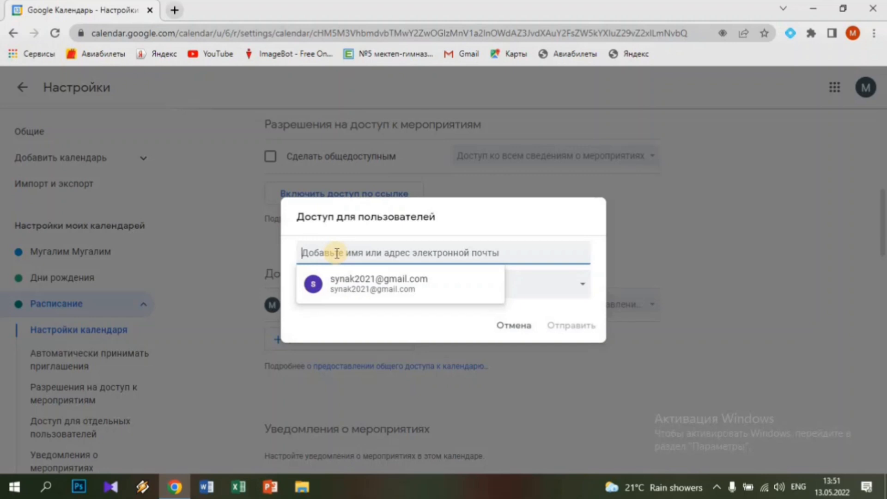
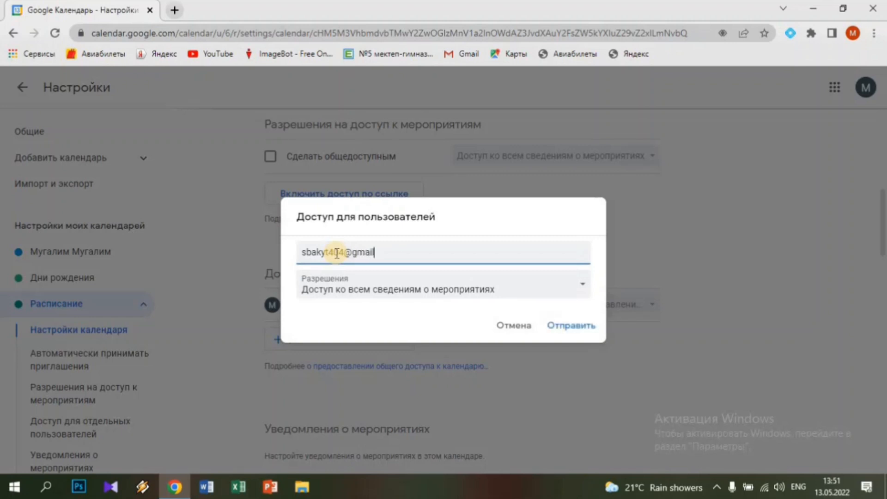
click(567, 329)
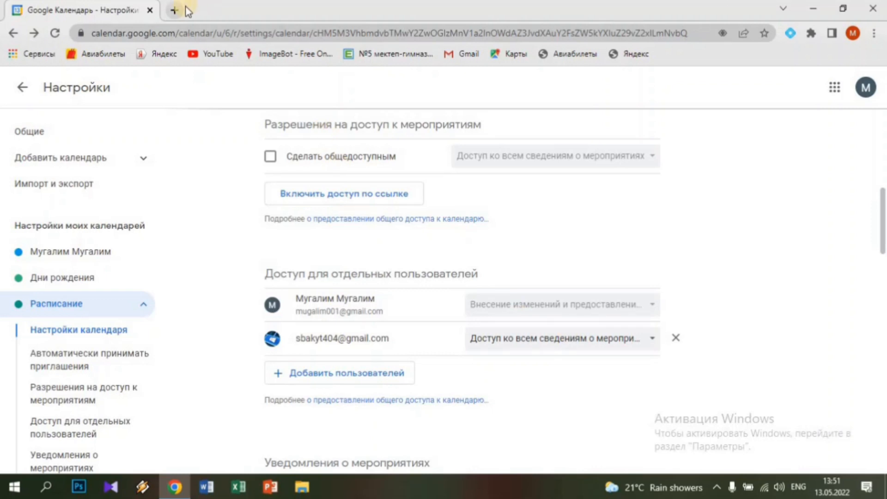
In a new tab, switch to the second Google account and go to its Gmail (Почта)
click(173, 11)
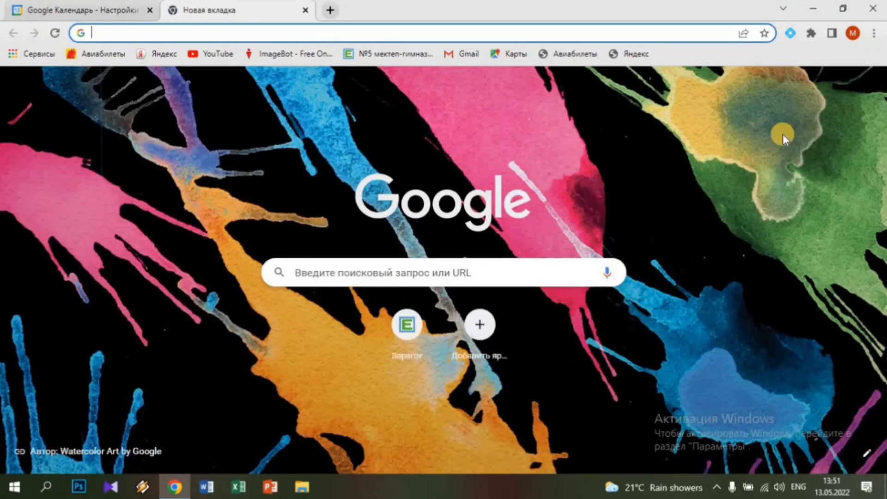
click(865, 87)
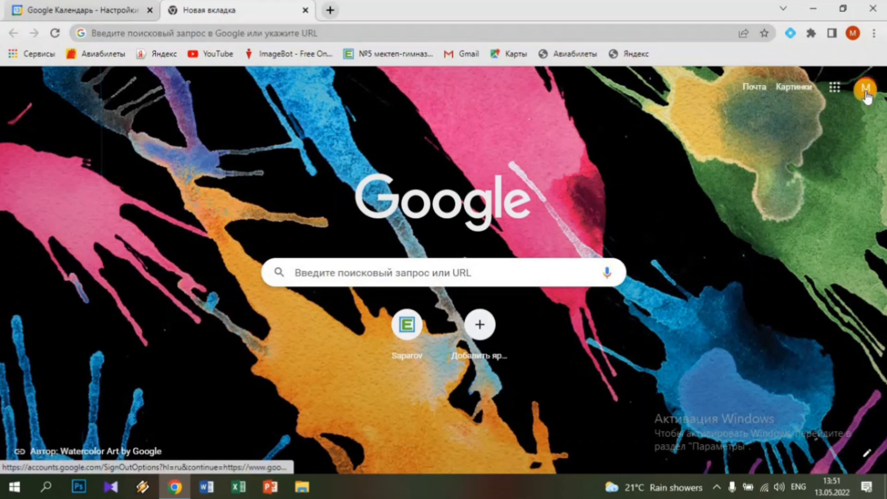
click(750, 279)
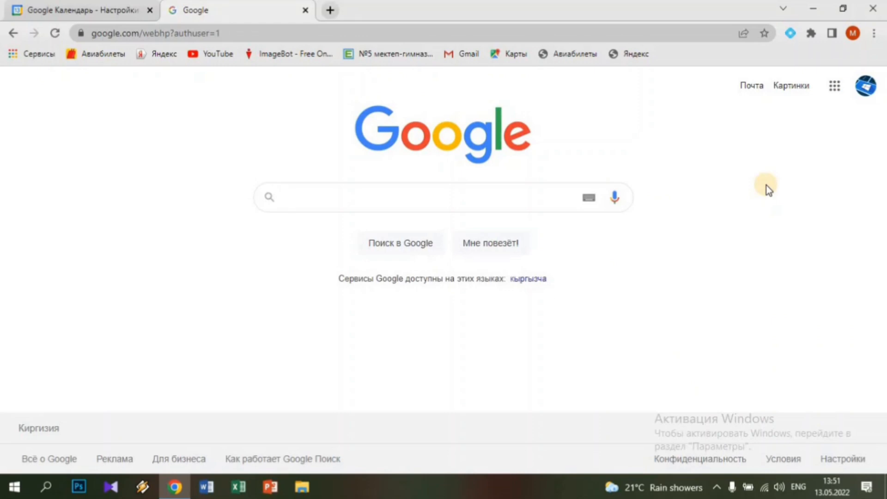
click(834, 88)
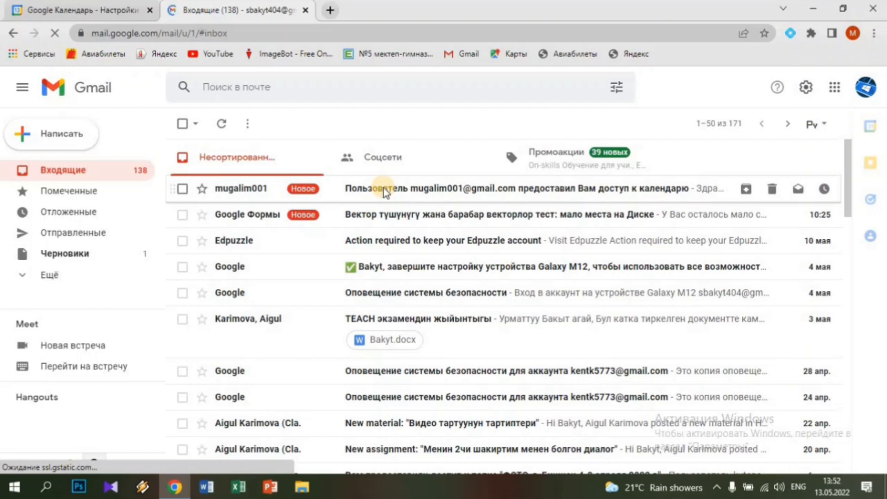
Open the calendar-sharing email and follow its 'Добавить этот календарь' link
click(383, 187)
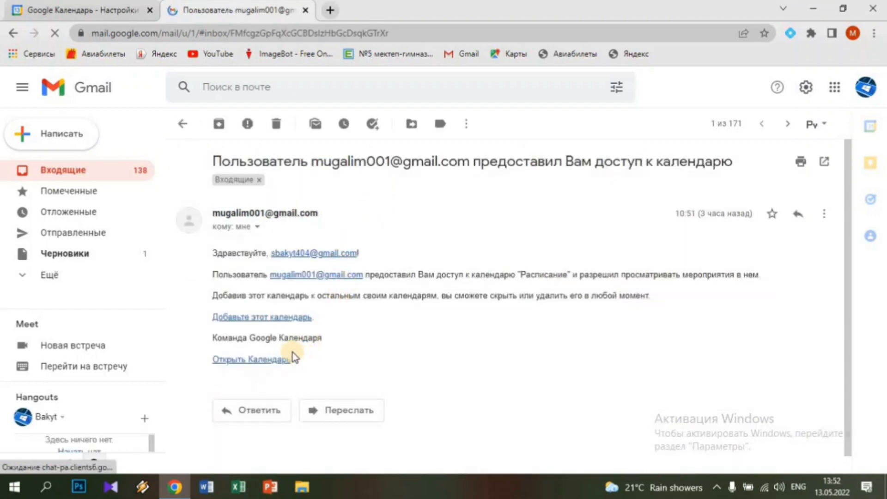
click(250, 319)
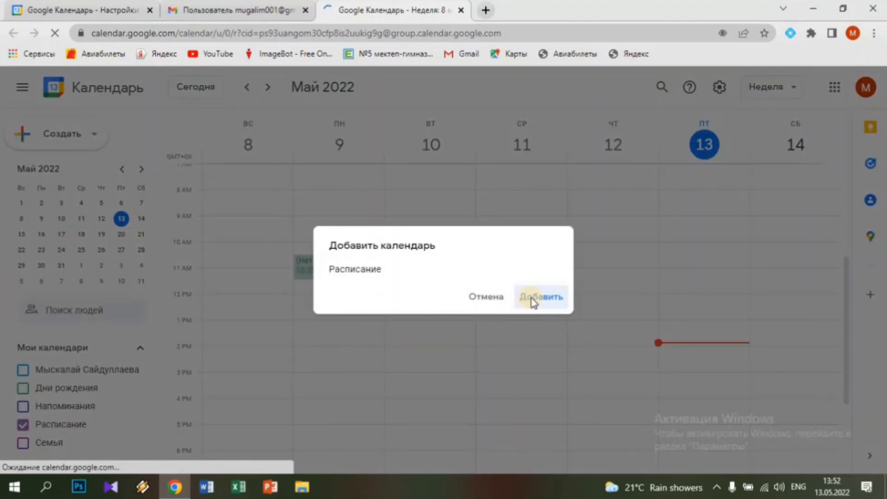
Add the Расписание calendar, request access, and copy its shareable link
click(529, 301)
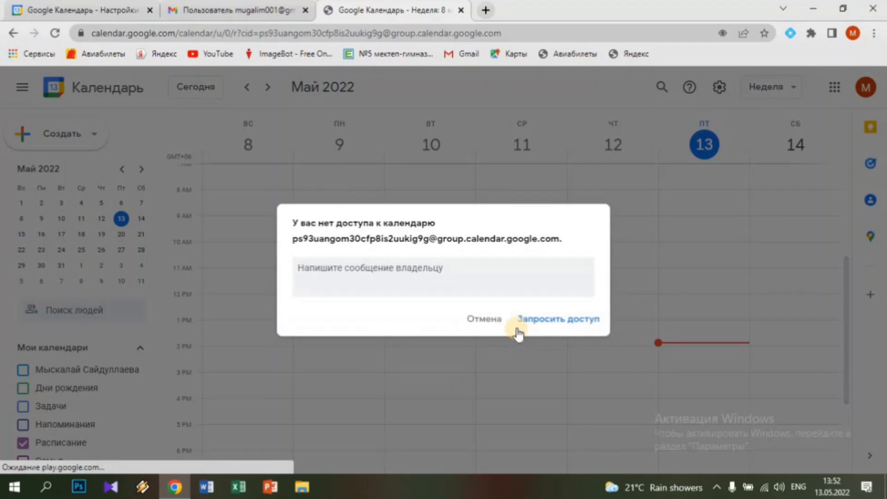
click(544, 323)
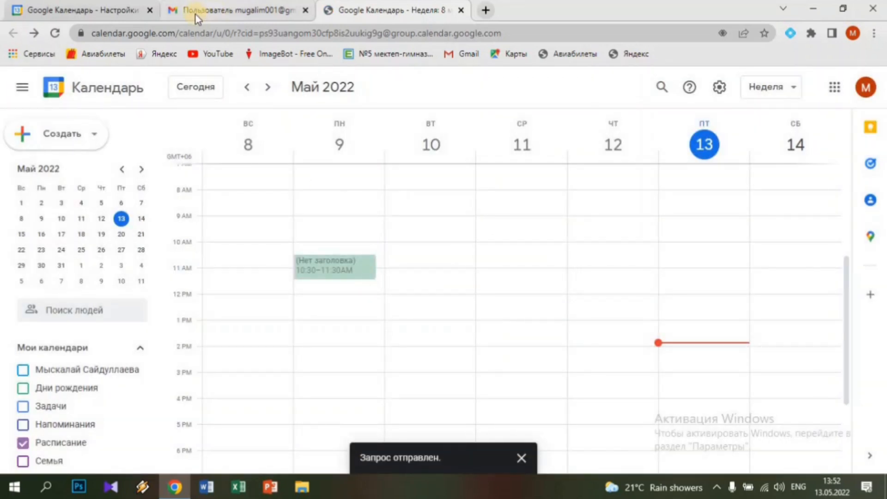
click(109, 12)
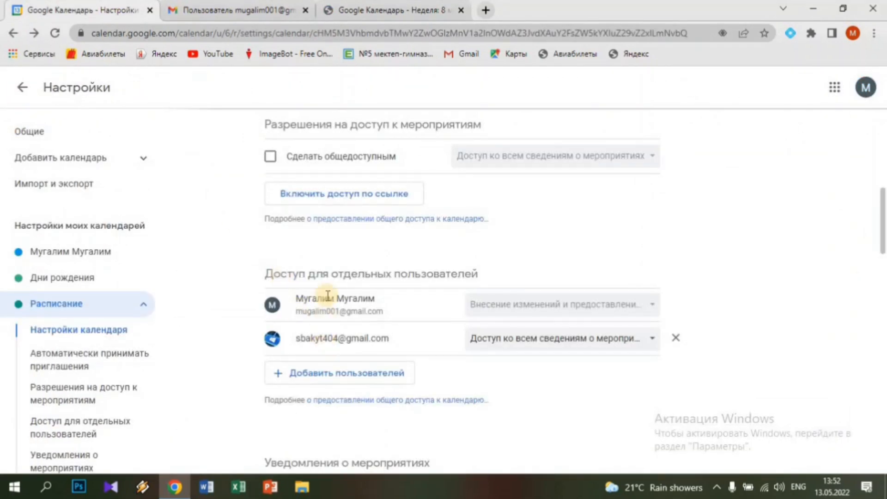
click(323, 198)
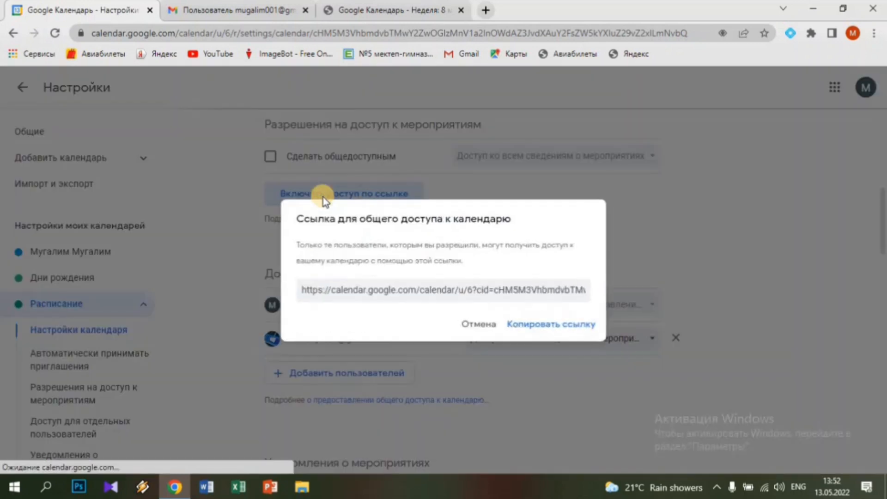
click(529, 327)
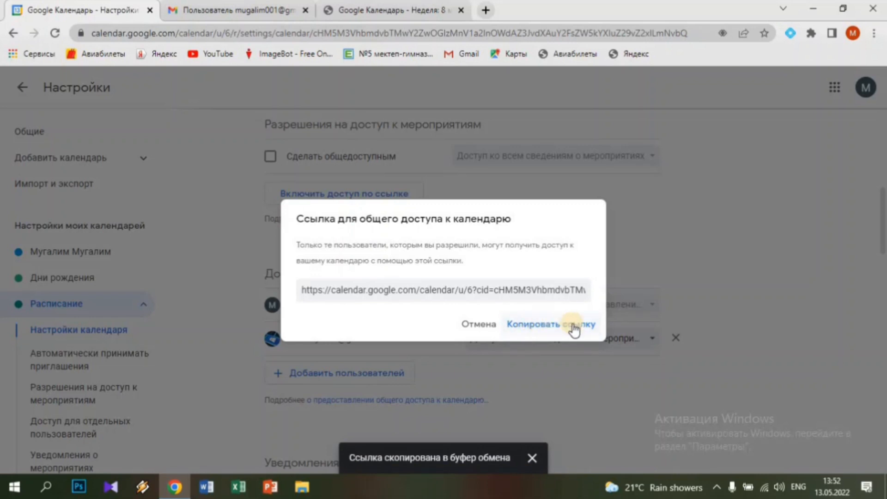
Reopen the calendar from the email, recopy the share link, and paste it into the address bar
click(237, 18)
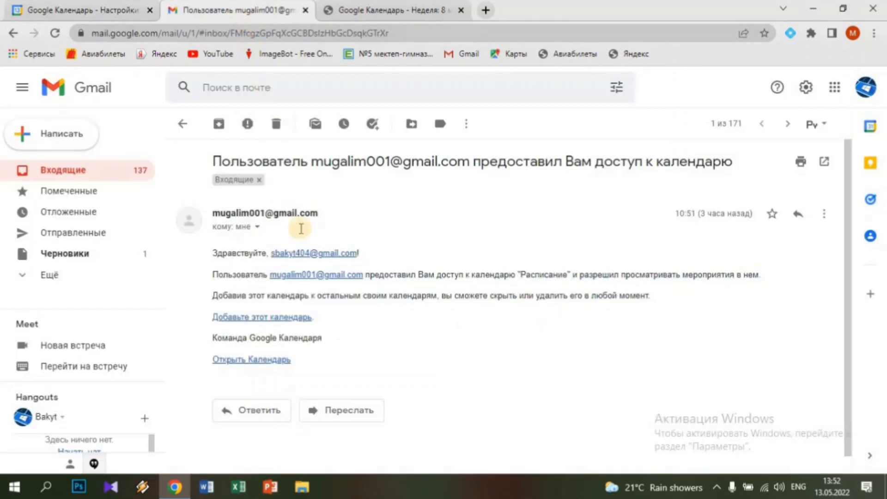
click(263, 359)
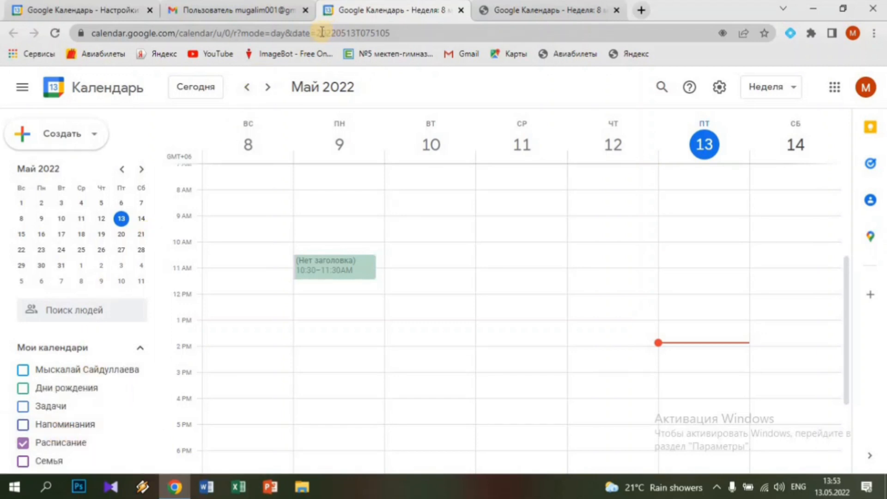
click(250, 11)
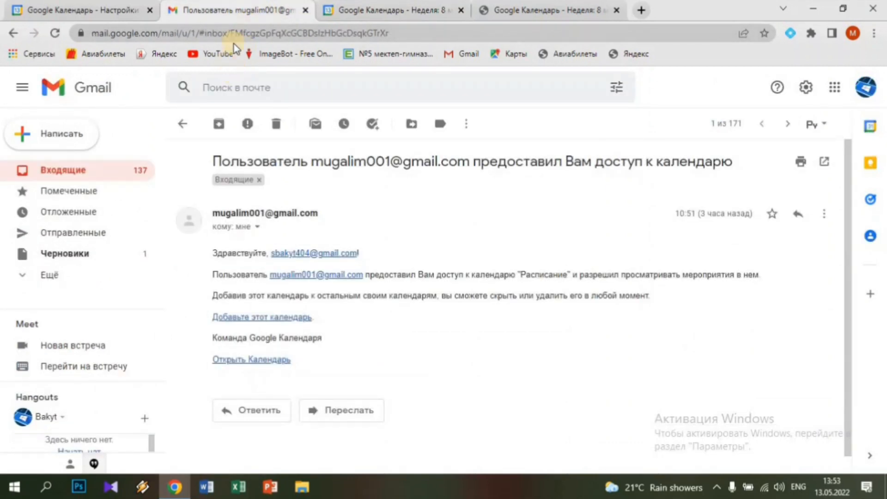
click(121, 14)
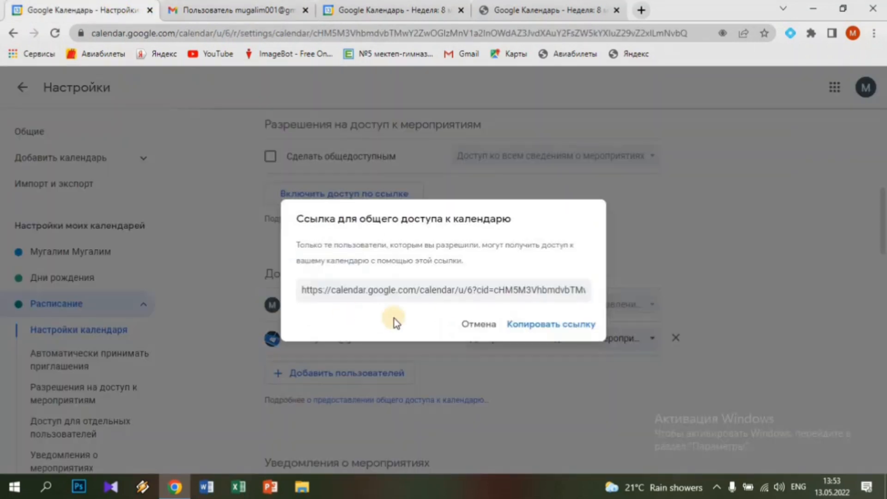
click(525, 329)
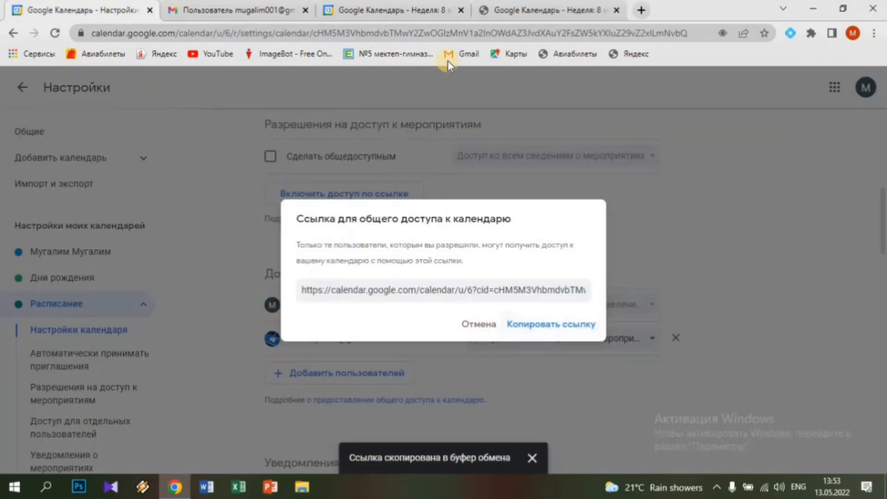
click(515, 36)
right_click(508, 36)
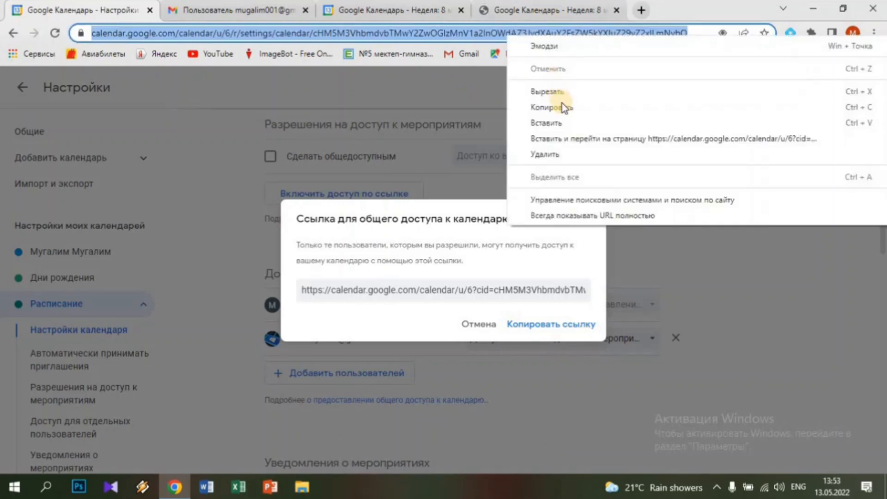
click(562, 127)
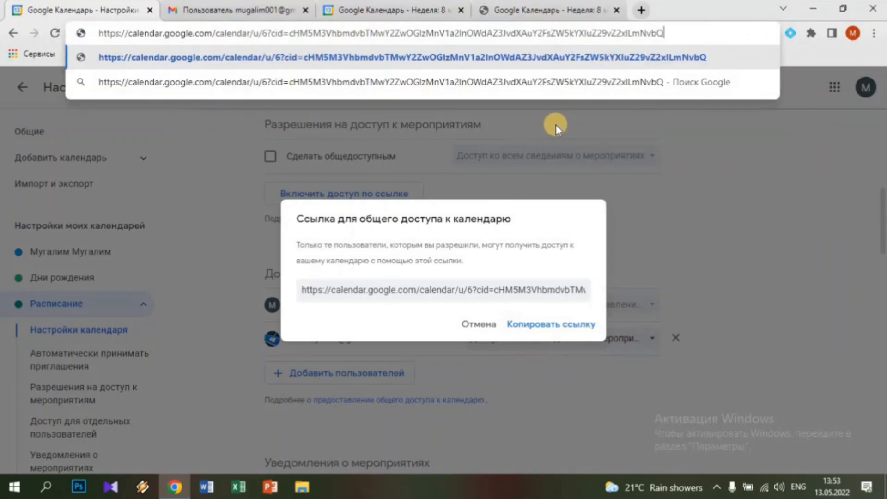
Load the pasted Расписание share link to view the week's lessons
key(Return)
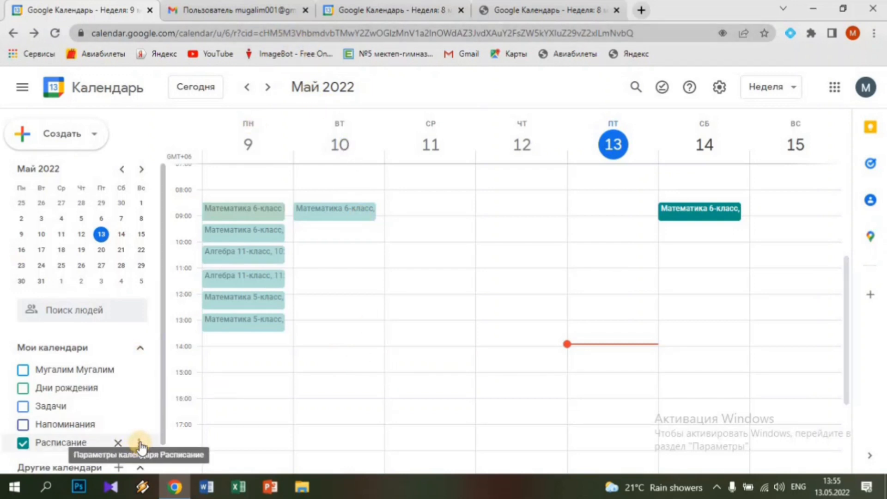
In Расписание's Настройки и общий доступ, tick Сделать общедоступным and confirm with OK
click(140, 444)
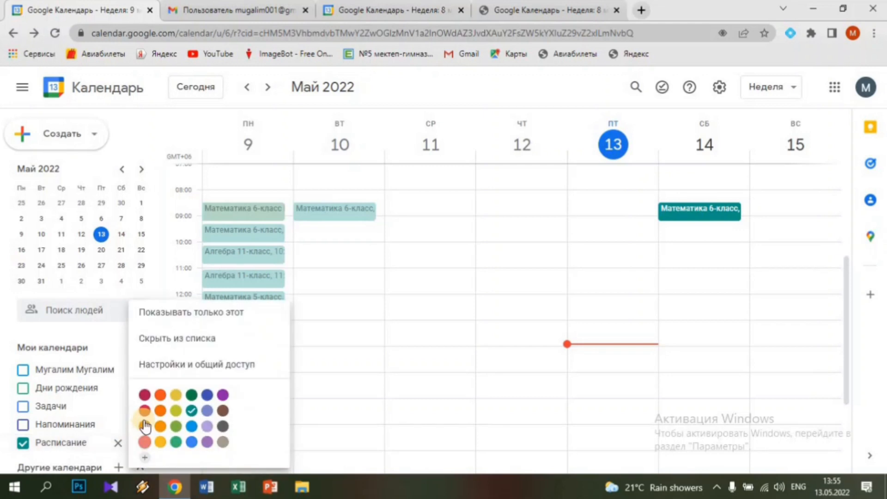
click(180, 362)
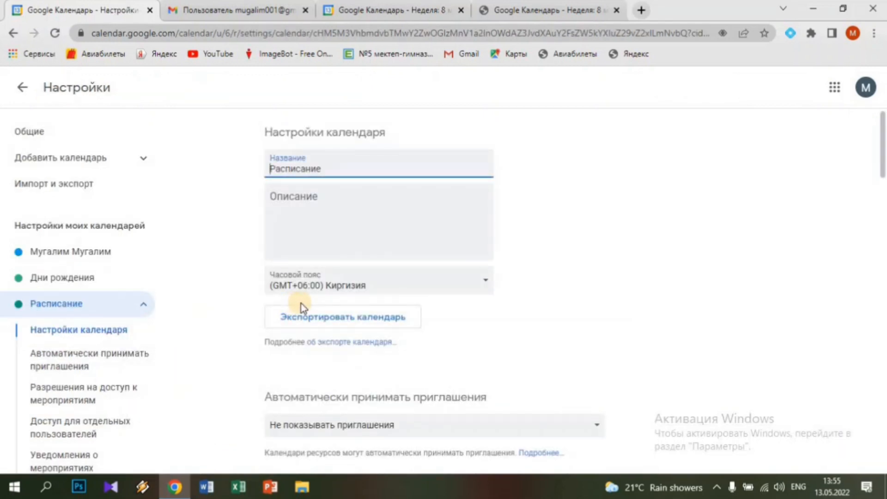
scroll(303, 308, down, 4)
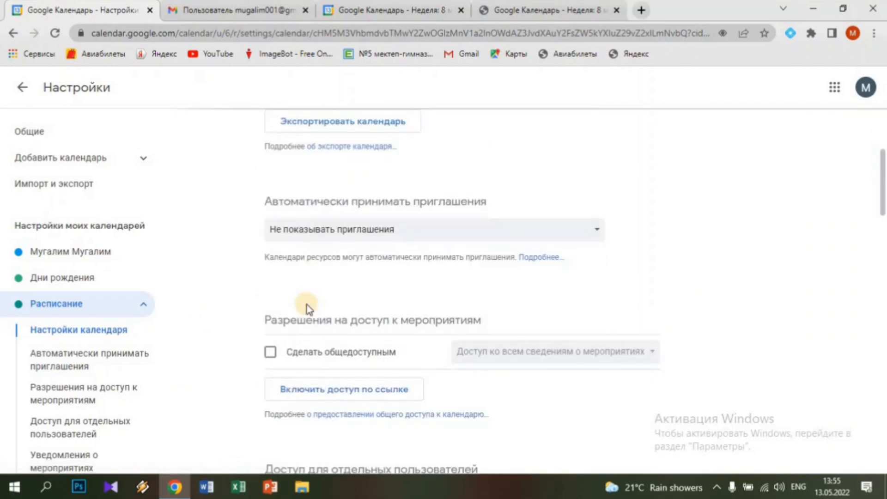
scroll(307, 306, down, 1)
scroll(307, 305, down, 1)
scroll(307, 306, up, 1)
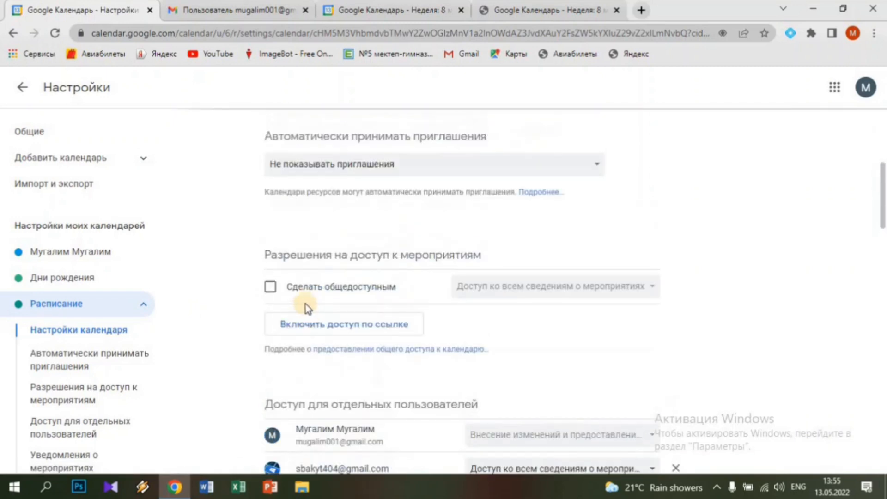
click(271, 288)
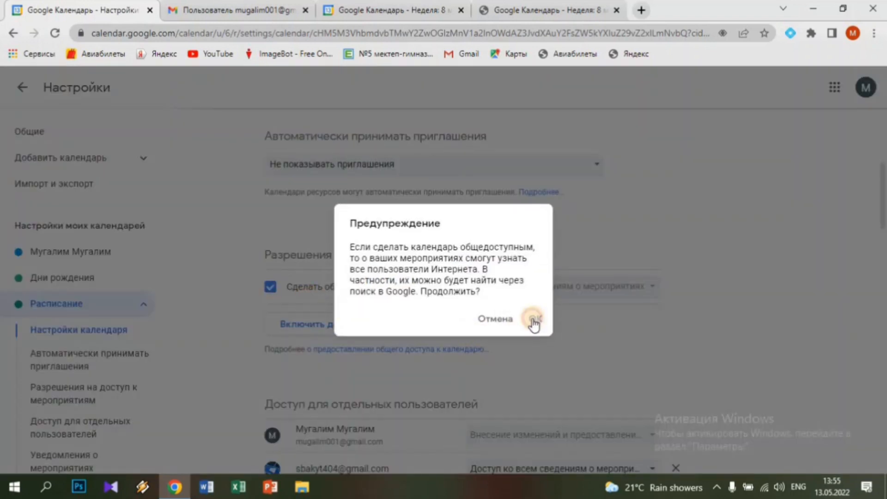
click(535, 324)
Review the sharing settings, then reopen the calendar via Открыть Календарь in the email
scroll(370, 388, down, 2)
scroll(349, 358, down, 1)
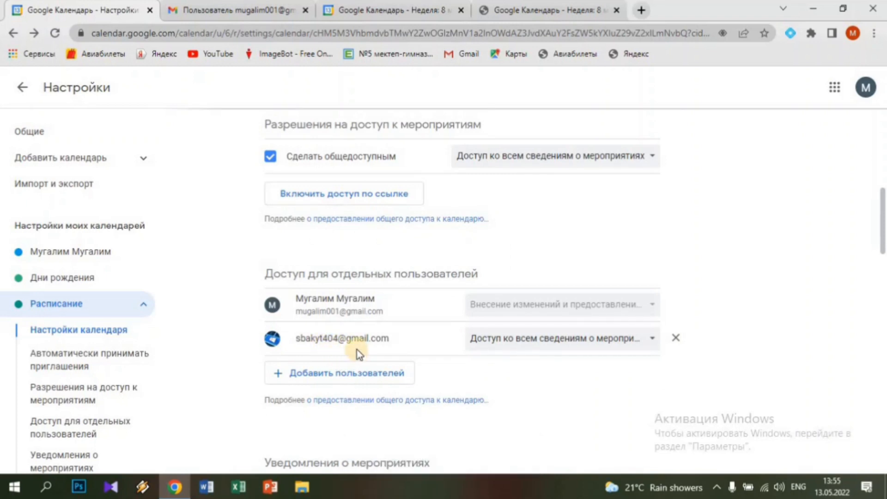
scroll(357, 350, down, 4)
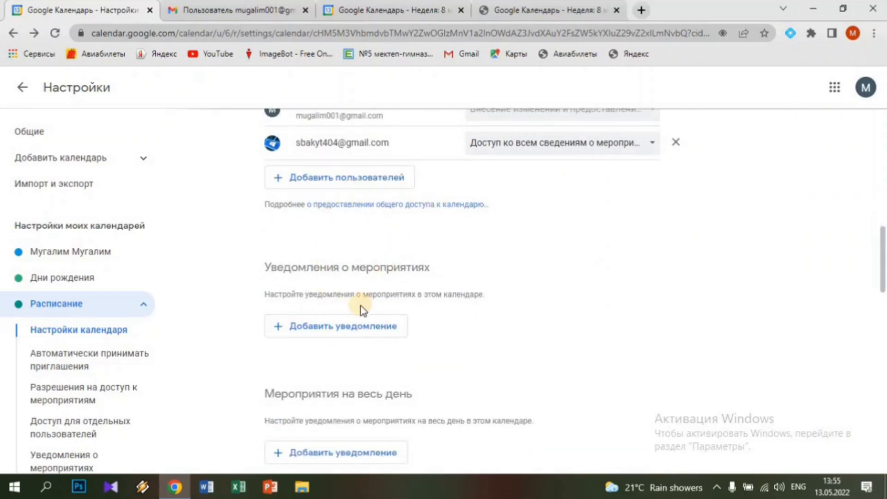
scroll(359, 309, up, 3)
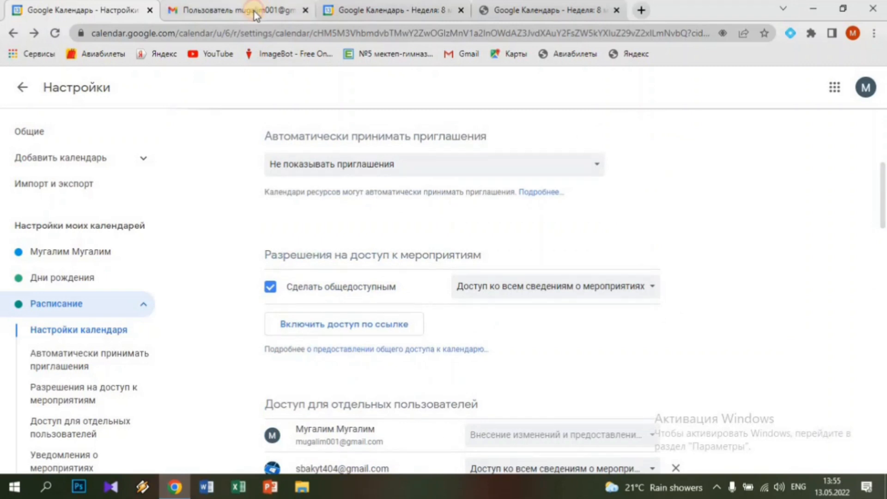
click(254, 11)
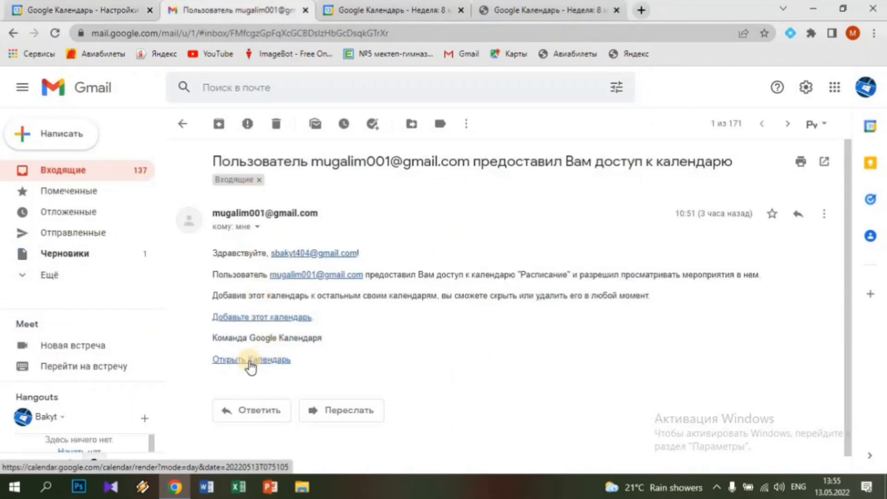
click(250, 363)
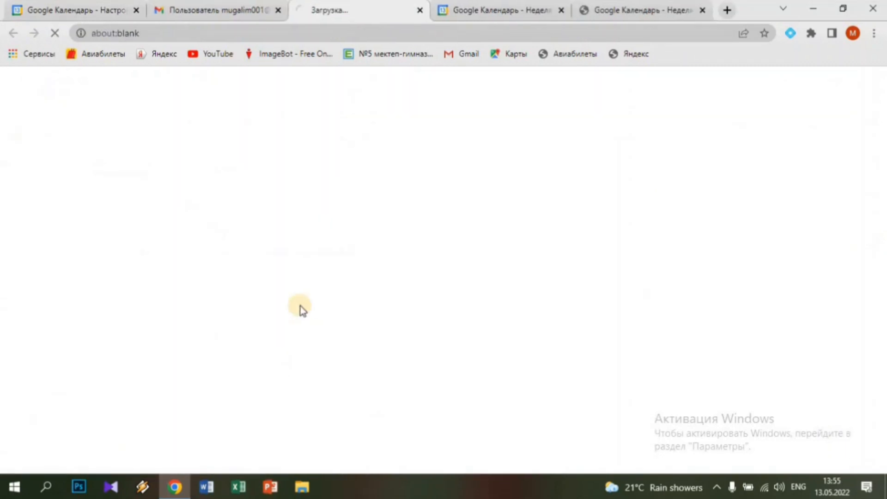
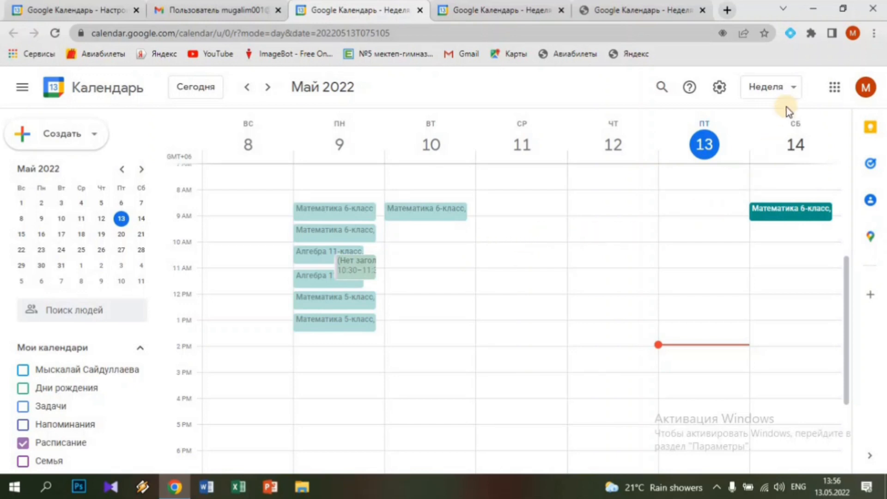
Switch to single-day view and step back to Monday 9 May with its lessons
click(794, 88)
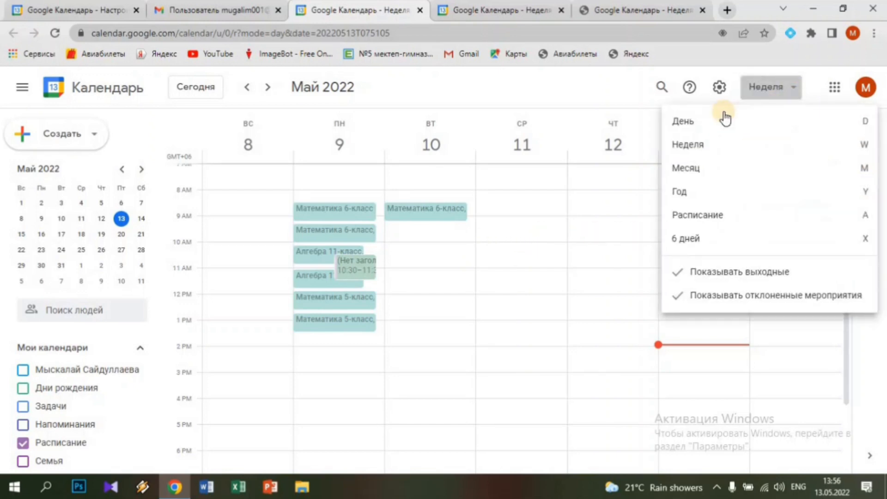
click(722, 118)
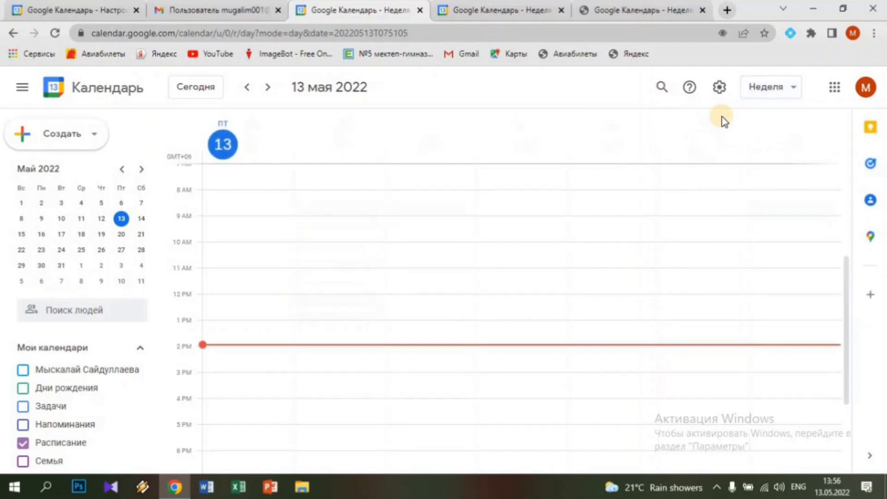
click(248, 92)
click(249, 94)
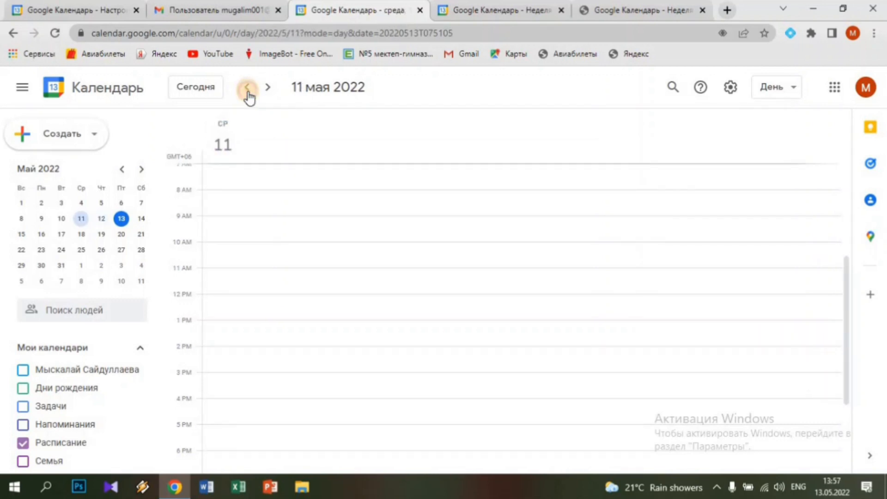
click(249, 92)
click(248, 94)
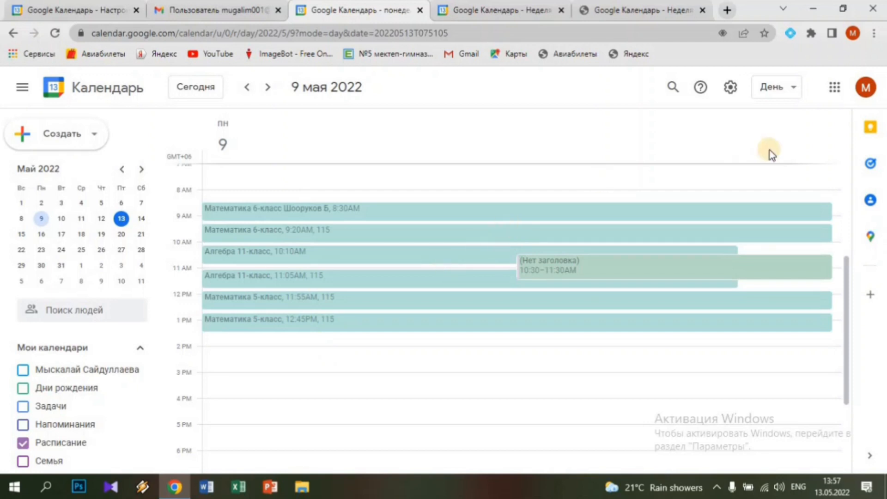
Look at the month view, then return the calendar to week view
click(784, 95)
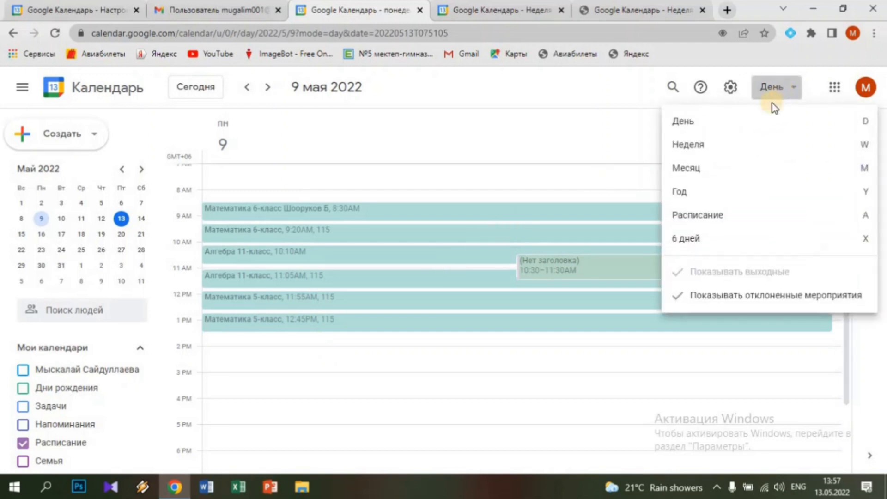
click(731, 174)
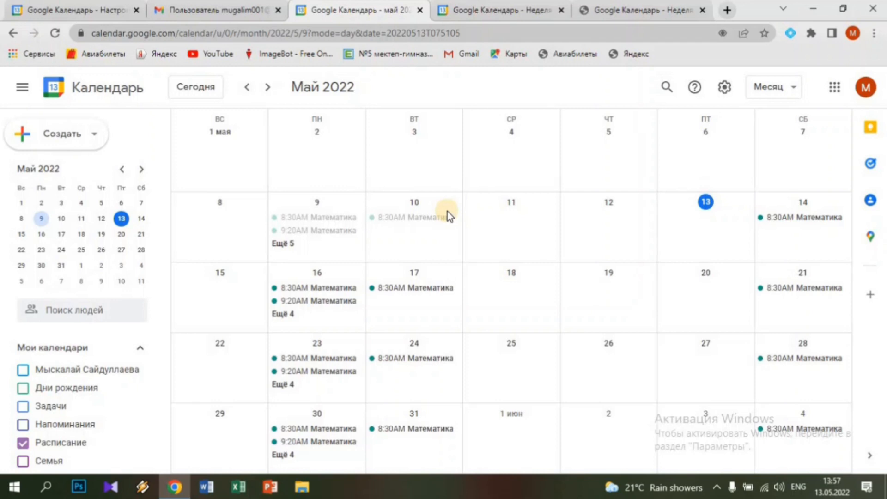
click(773, 87)
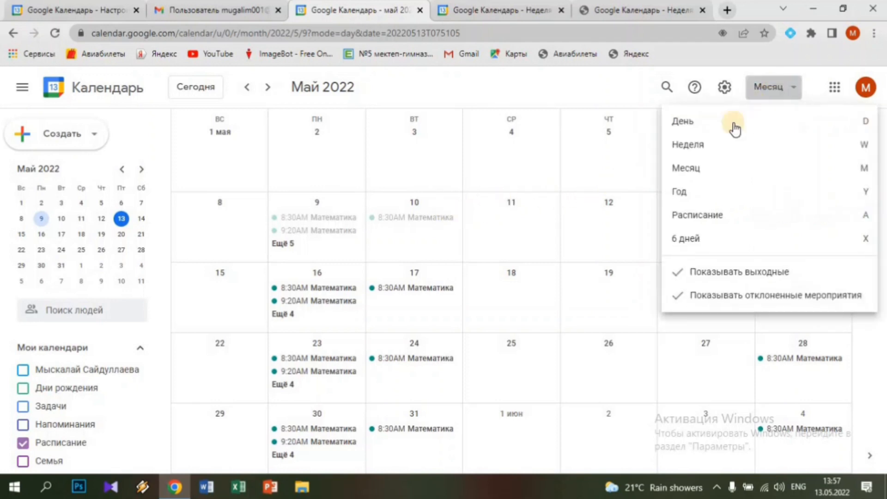
click(718, 148)
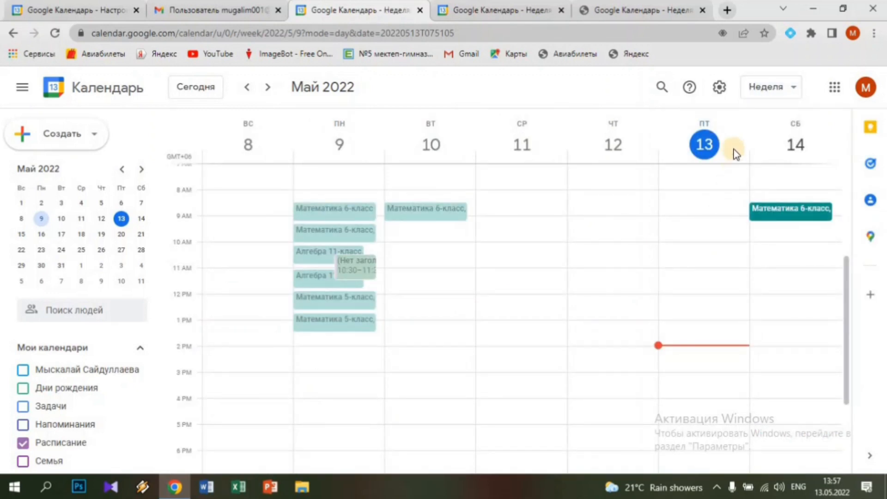
Collapse the side panel to widen the week, keeping the week view
click(23, 89)
click(24, 91)
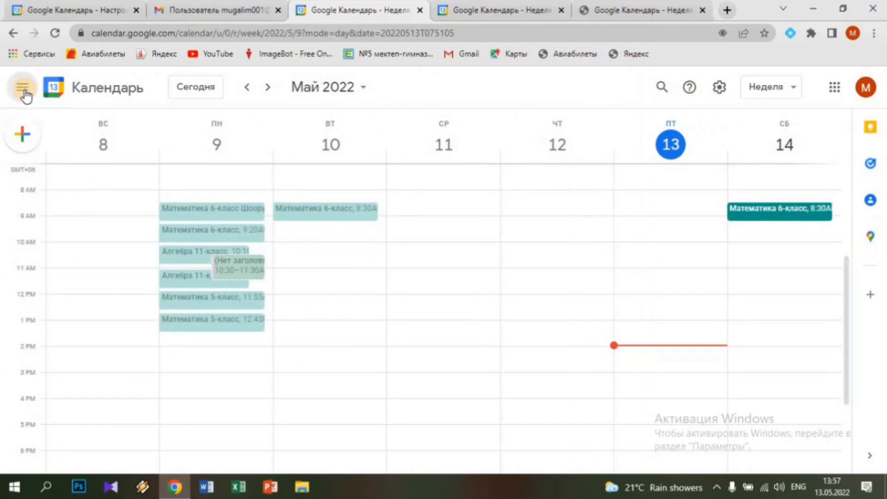
click(24, 90)
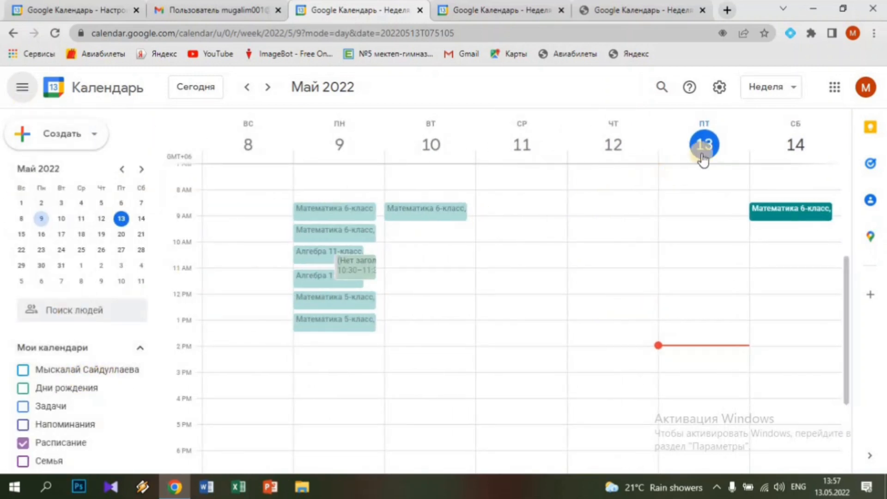
click(793, 90)
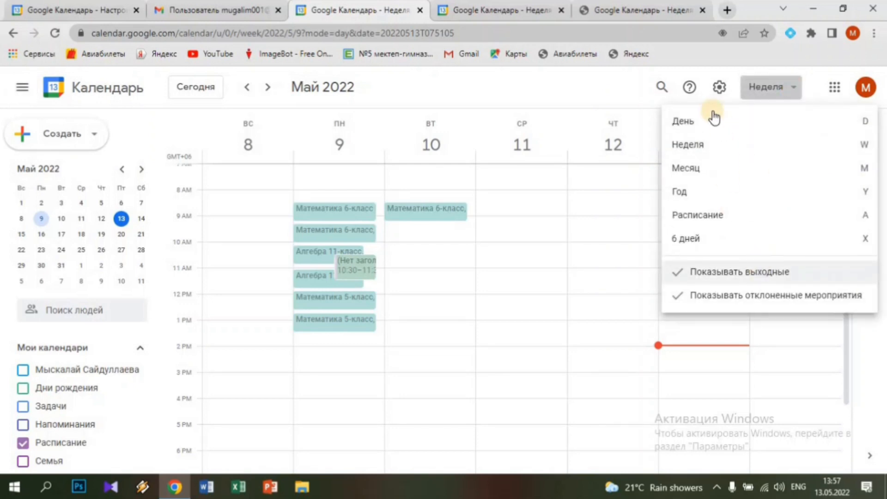
click(793, 88)
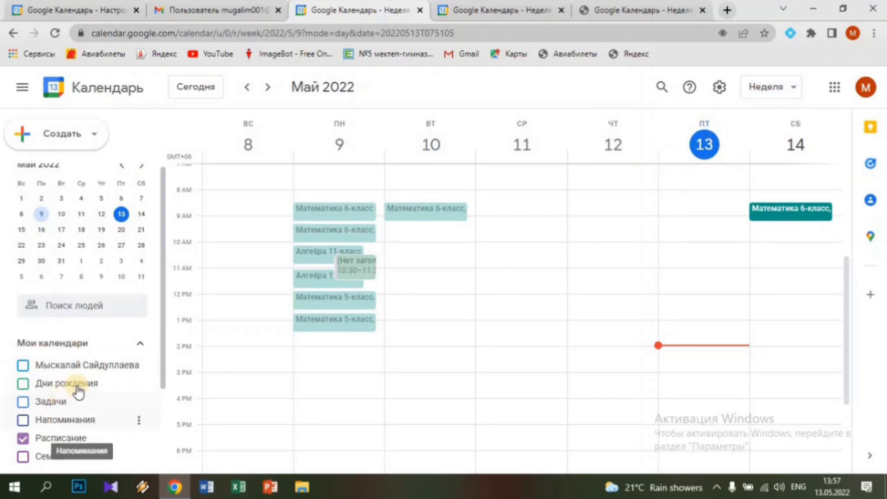
Review the Расписание calendar's settings and sharing page, then return to the week view
scroll(121, 320, down, 3)
click(138, 319)
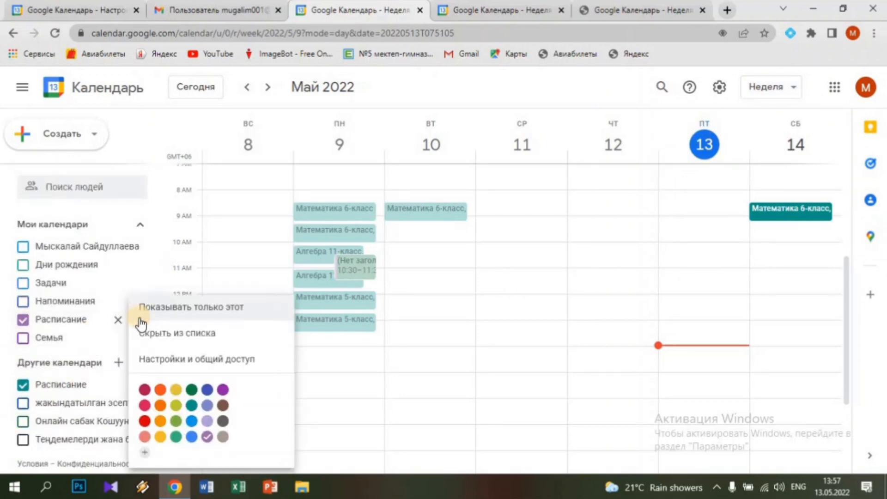
click(176, 359)
scroll(325, 351, down, 15)
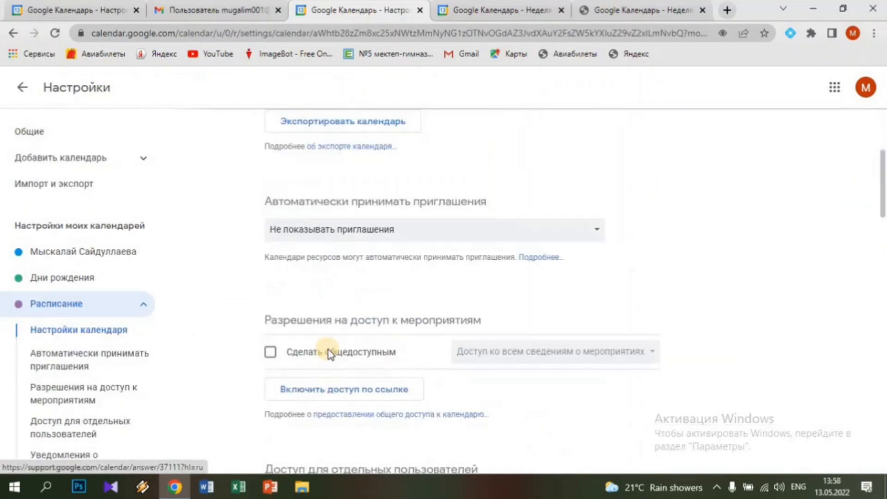
scroll(328, 352, down, 15)
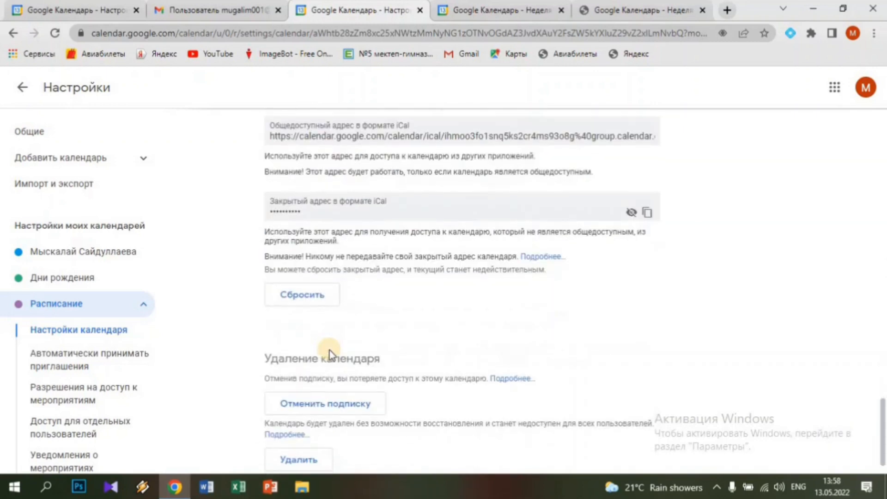
scroll(331, 351, up, 10)
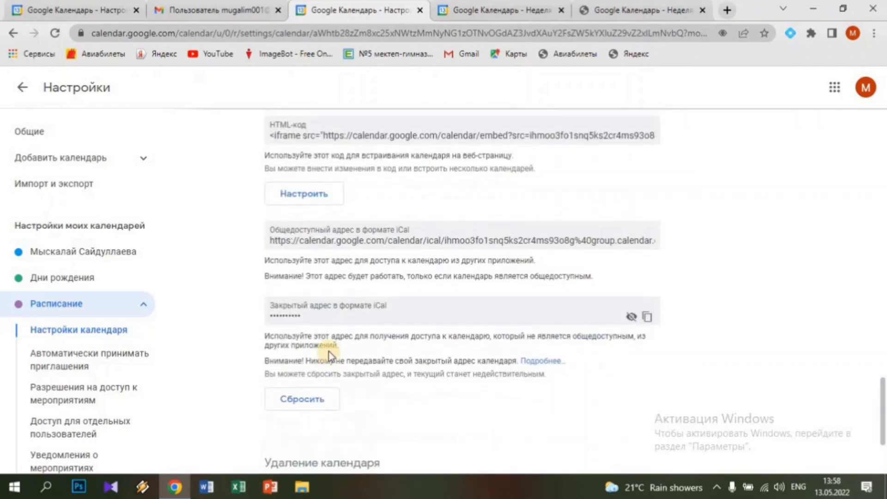
scroll(315, 339, up, 3)
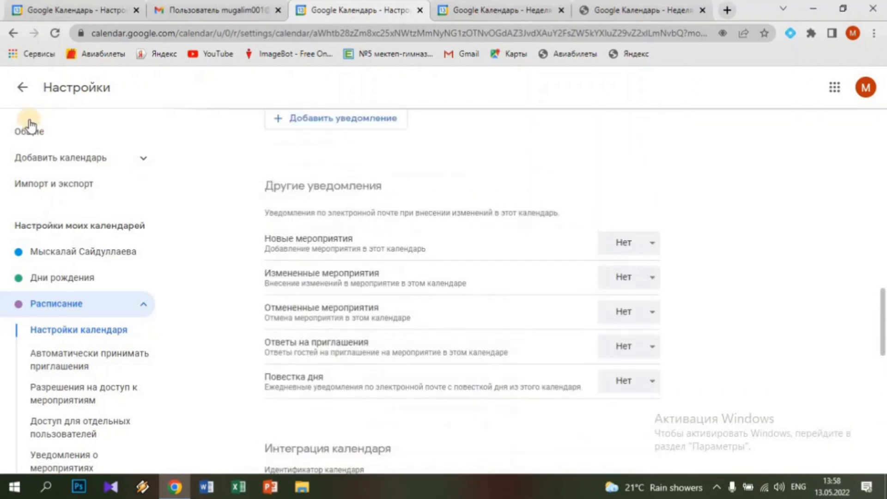
click(22, 87)
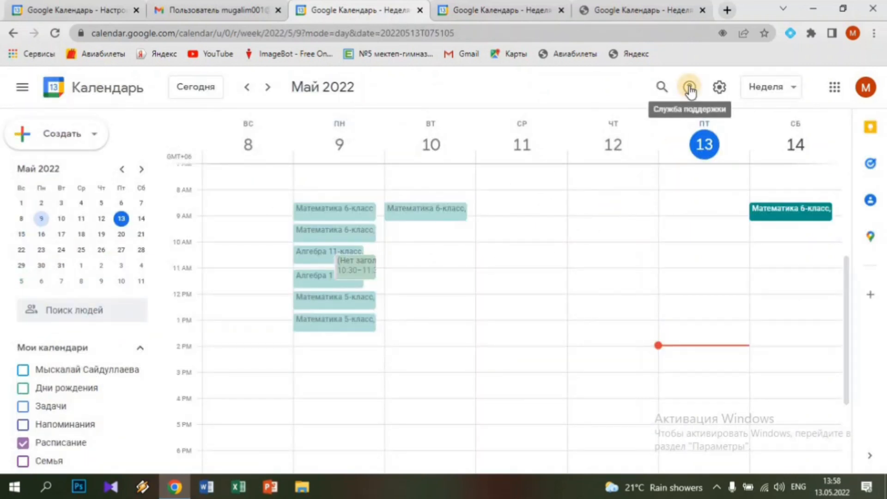
Jump to the current week and keep the week view
click(204, 88)
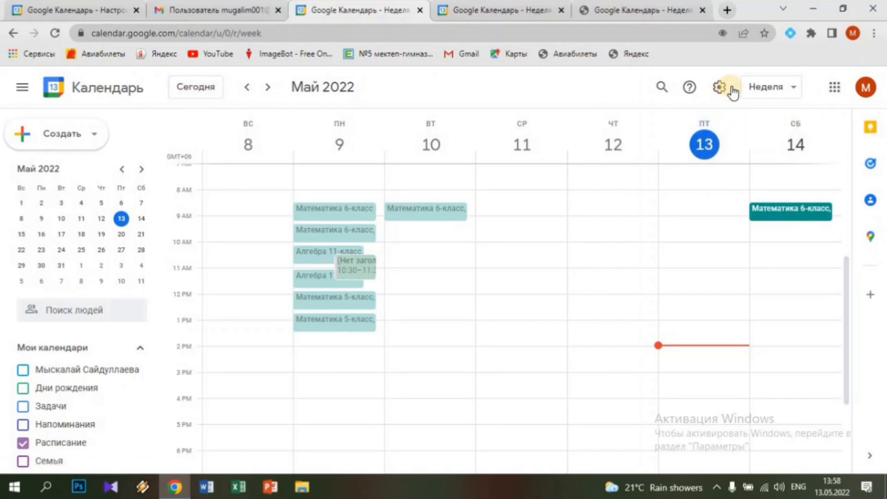
click(794, 87)
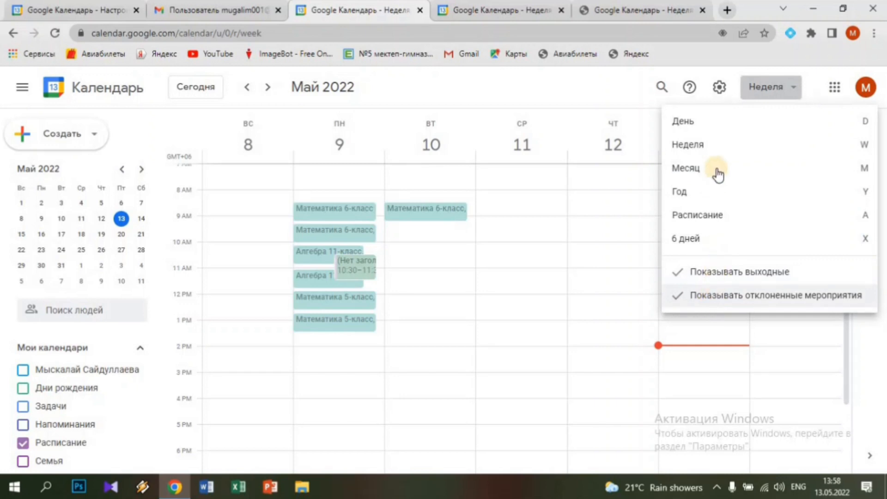
click(788, 92)
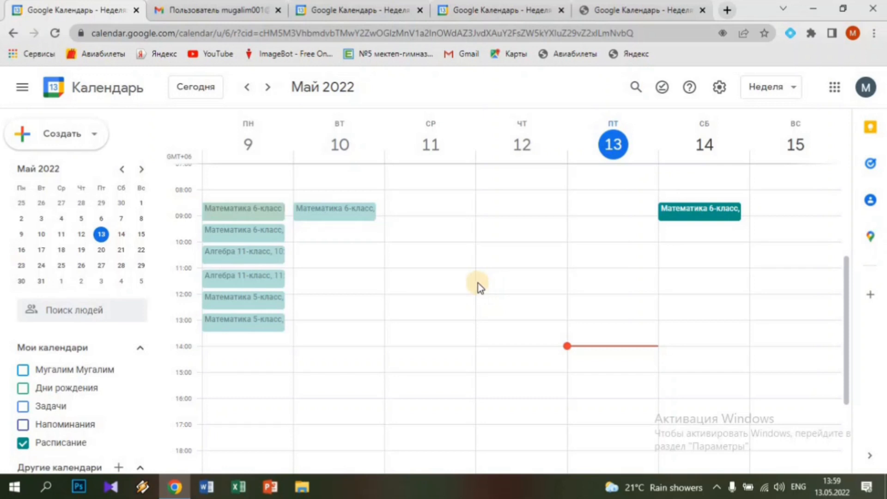
Print the 9–15 May week using Распечатать from the settings menu
click(722, 90)
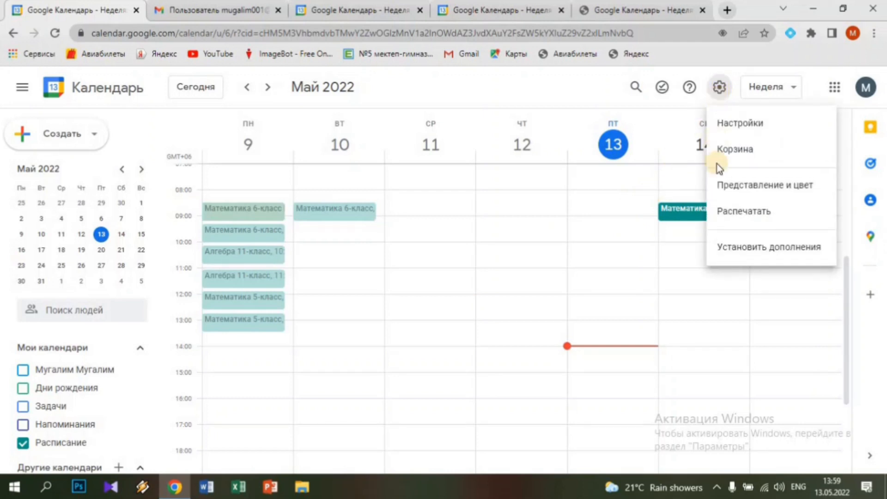
click(744, 218)
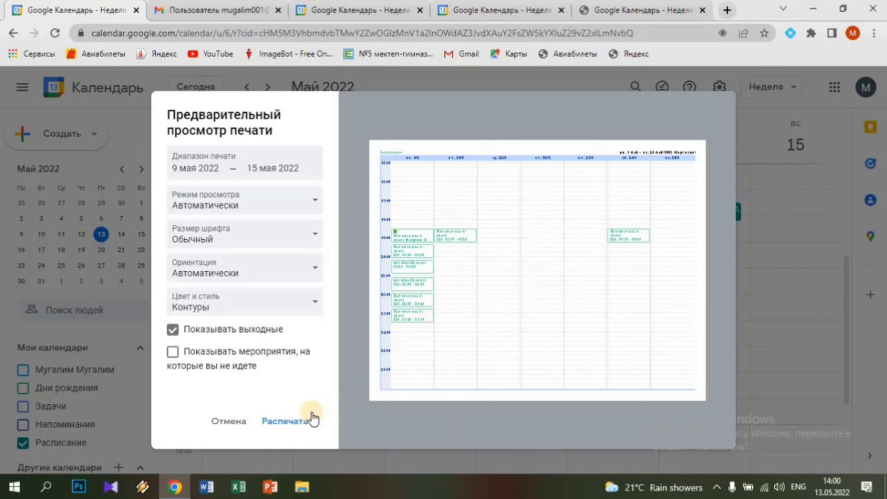
click(288, 421)
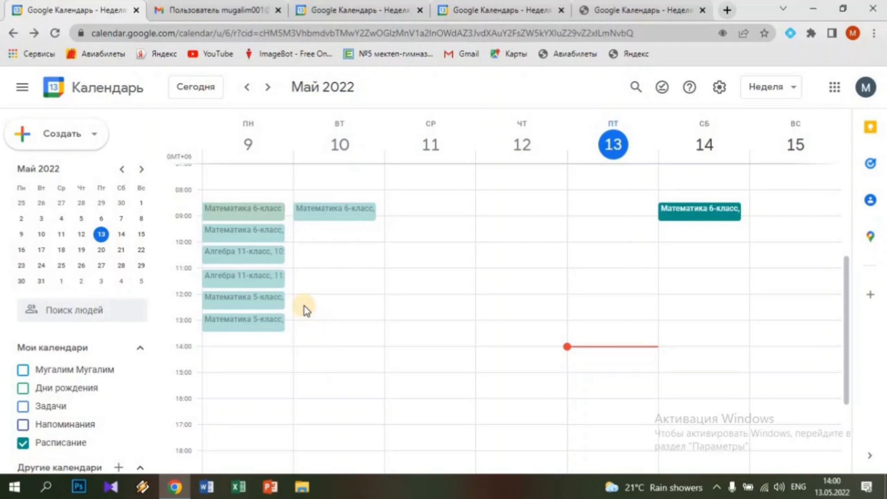
In print settings, choose the Xerox B215 printer and leave copies at 1
key(ctrl+p)
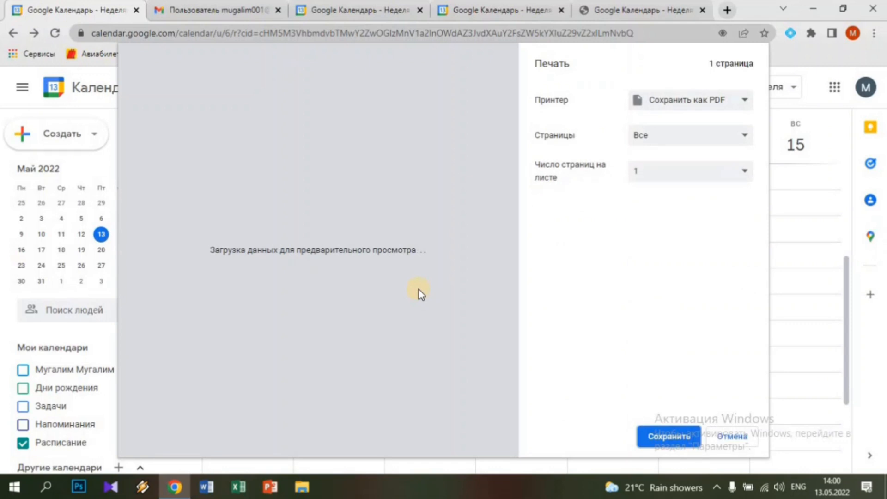
click(743, 102)
click(717, 115)
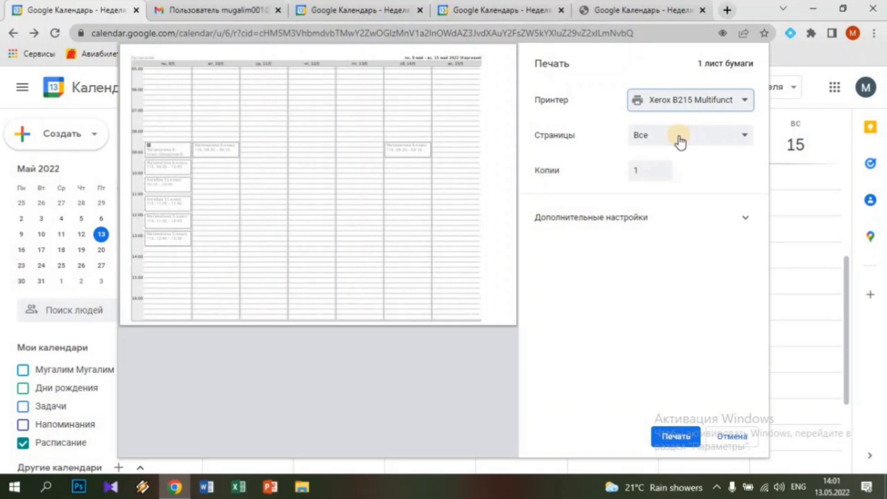
click(661, 169)
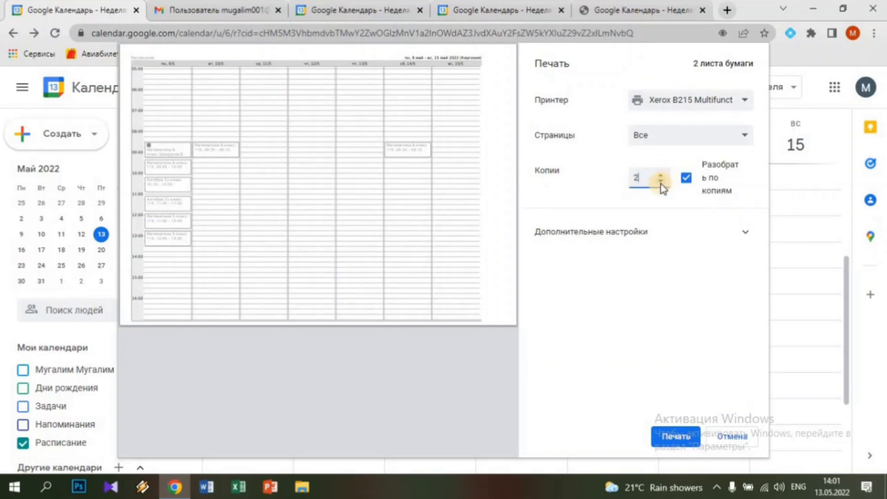
click(661, 183)
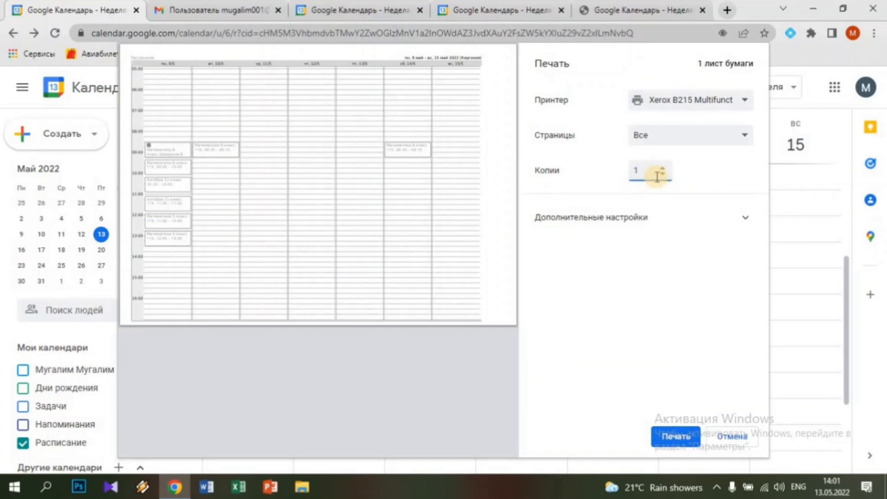
Change the destination to Сохранить как PDF and save the schedule
click(688, 103)
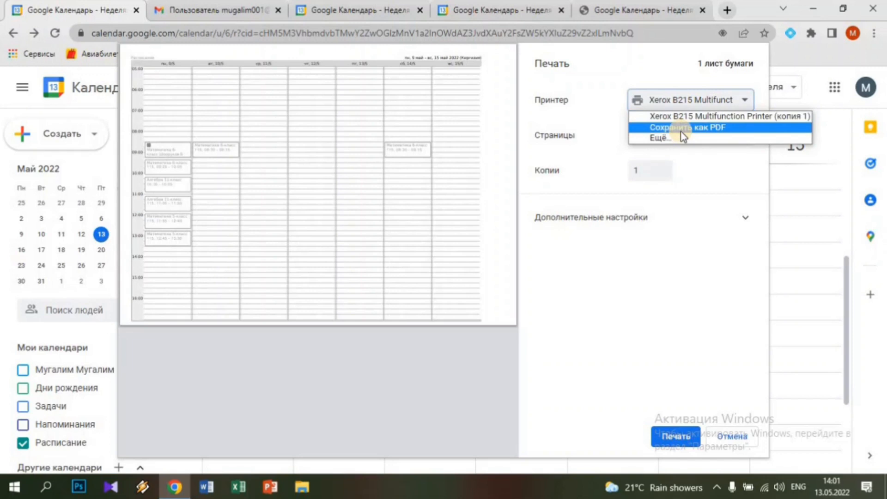
click(661, 138)
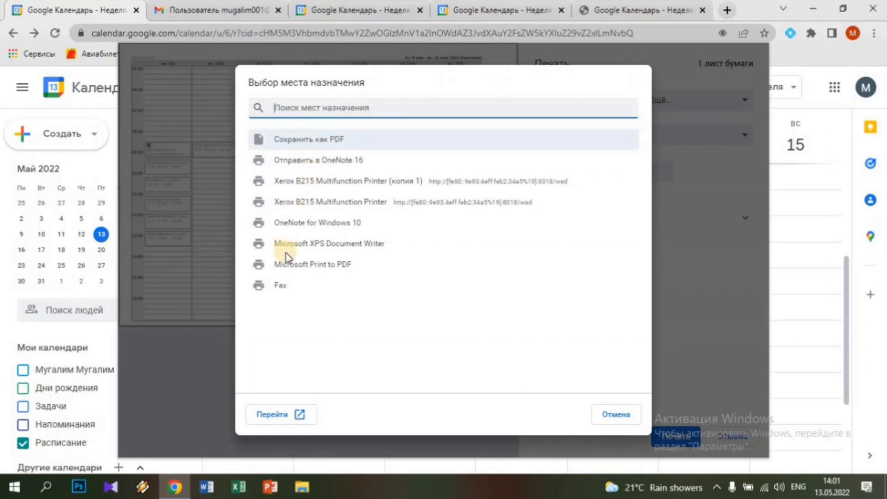
click(297, 140)
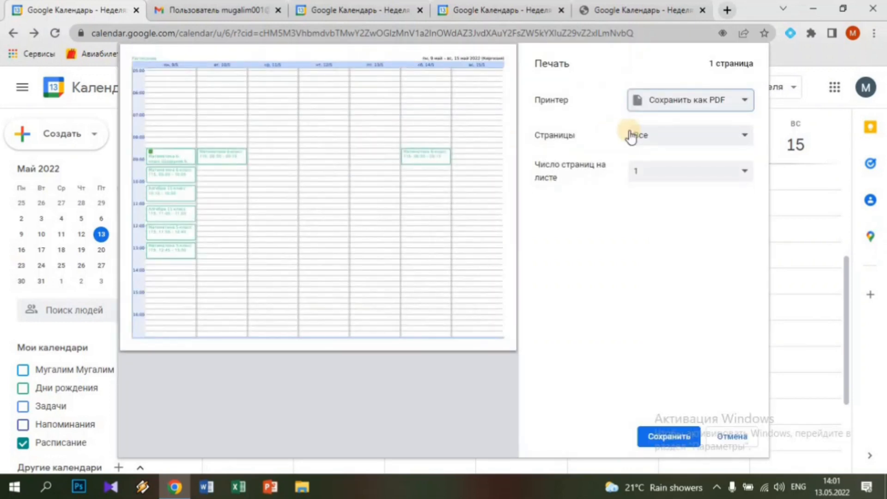
click(677, 437)
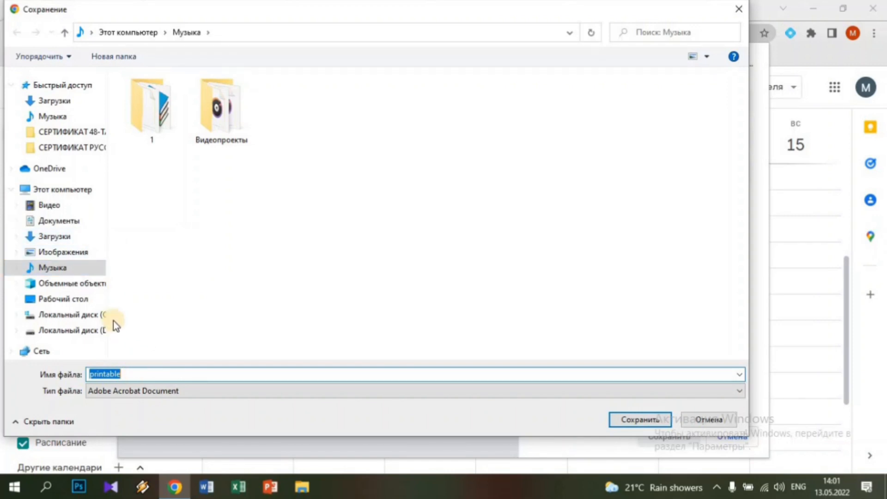
Rename the PDF from 'printable' to РАСПИСАНИЕ and save it in Музыка
click(132, 373)
key(BackSpace)
key(BackSpace)
key(BackSpace)
key(BackSpace)
key(BackSpace)
key(BackSpace)
key(BackSpace)
key(BackSpace)
key(BackSpace)
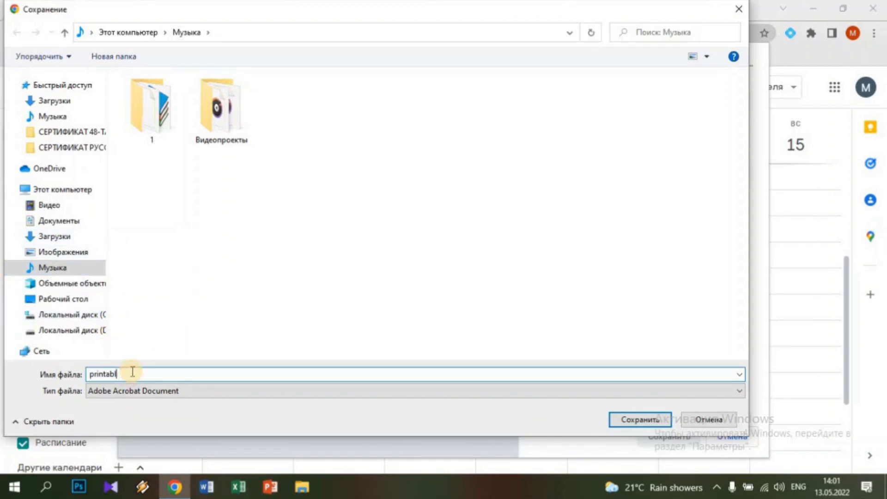
text(hf)
key(BackSpace)
key(BackSpace)
key(alt+shift)
text(РАСПИСАНИЕ)
click(652, 420)
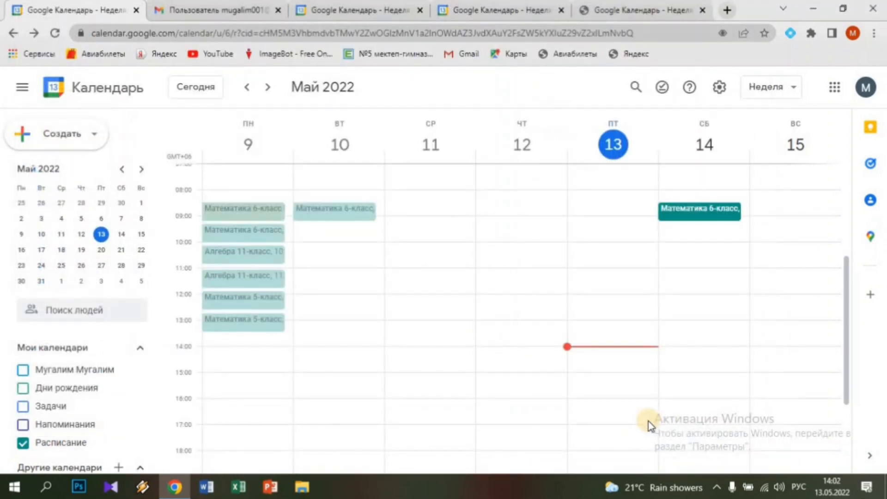
Open the РАСПИСАНИЕ PDF from the Музыка folder in a maximized File Explorer, then minimize Explorer
click(306, 488)
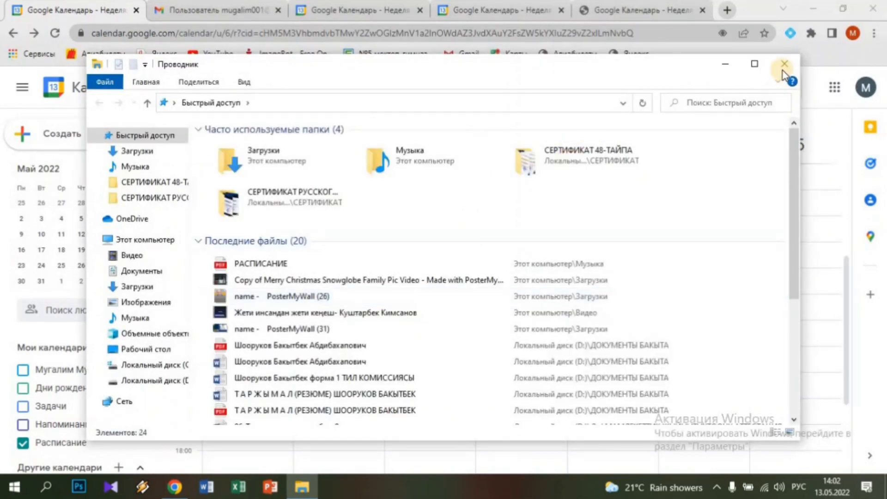
click(755, 67)
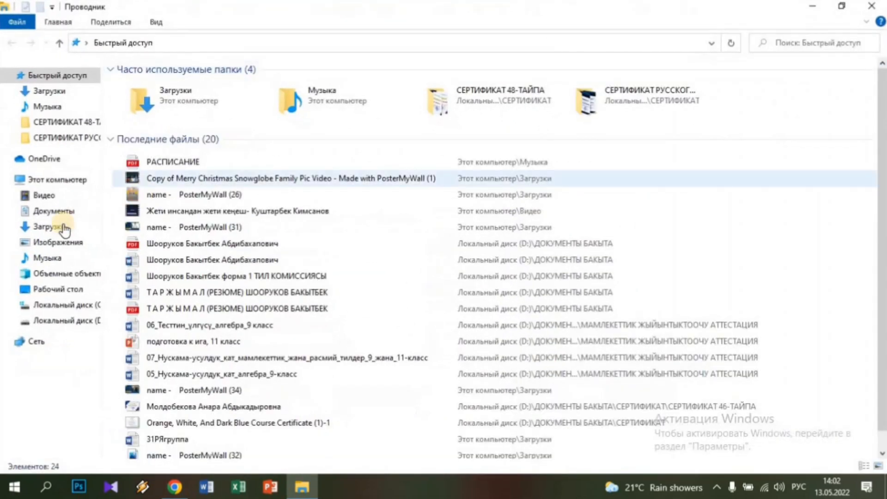
click(49, 258)
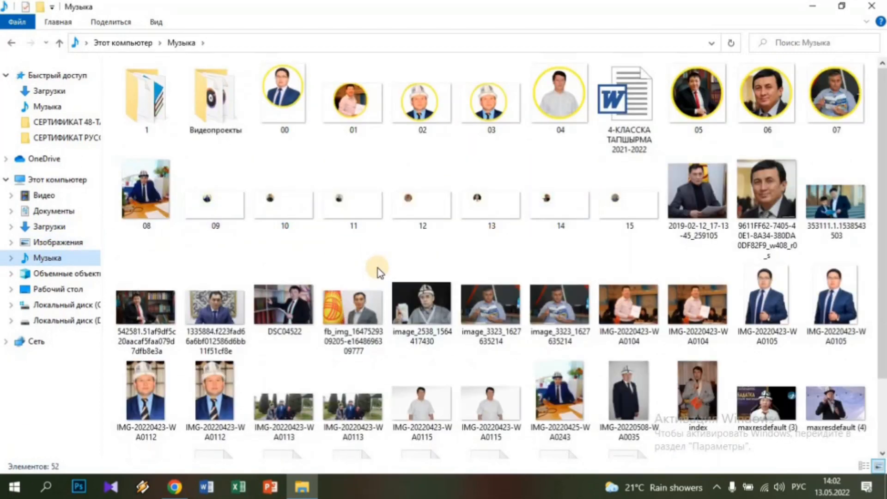
scroll(379, 273, down, 2)
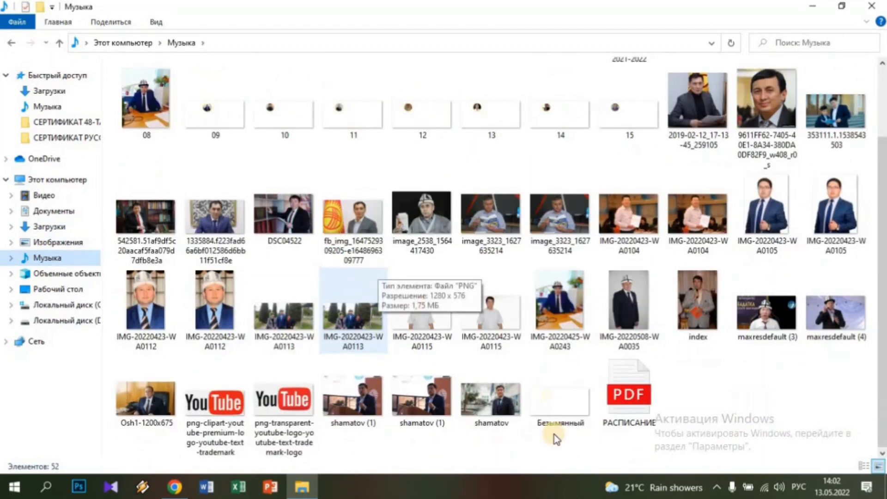
double_click(630, 401)
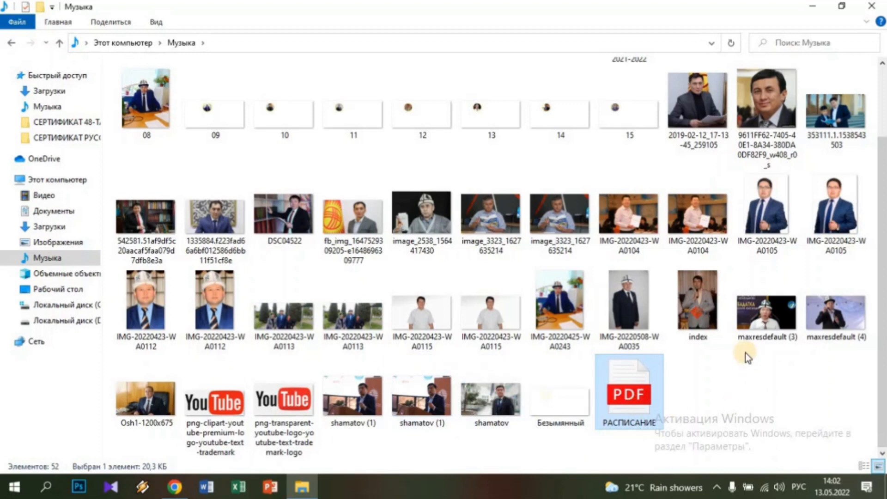
click(806, 9)
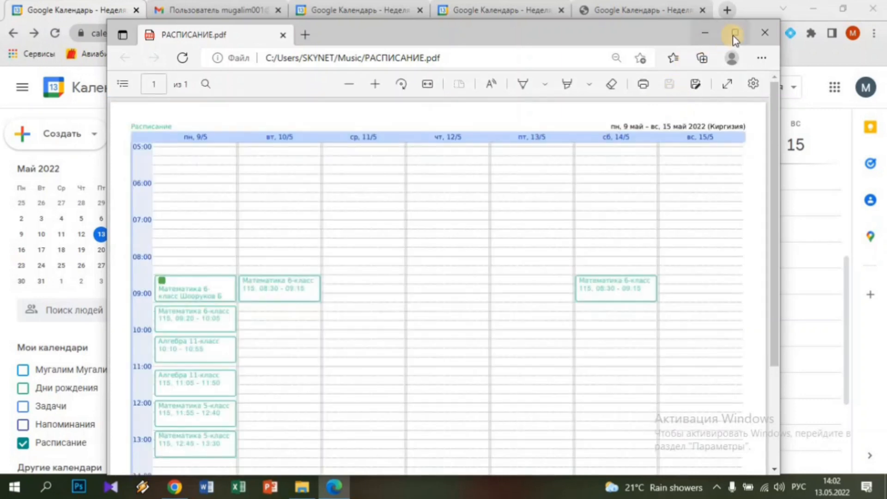
View РАСПИСАНИЕ.pdf maximized in Edge, then close the viewer
click(734, 33)
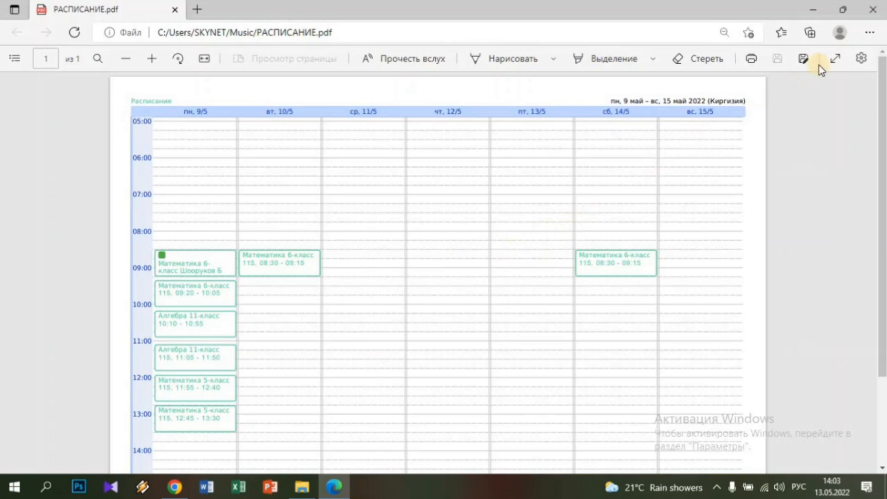
click(871, 12)
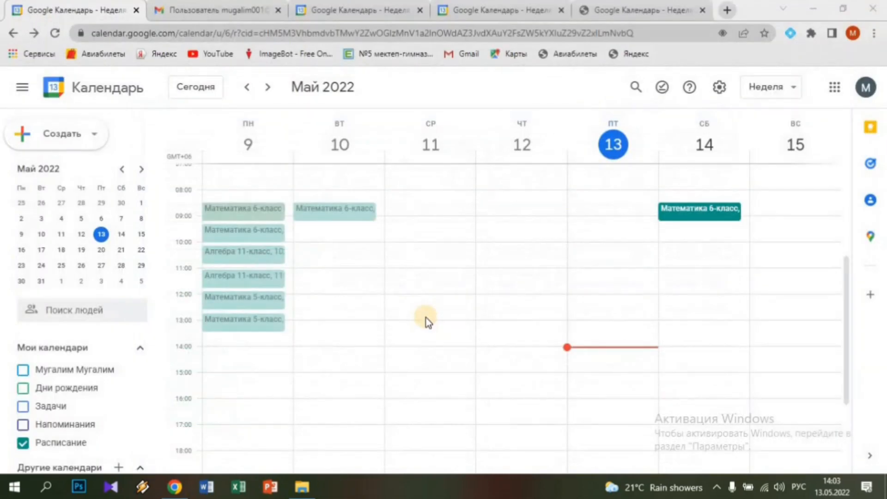